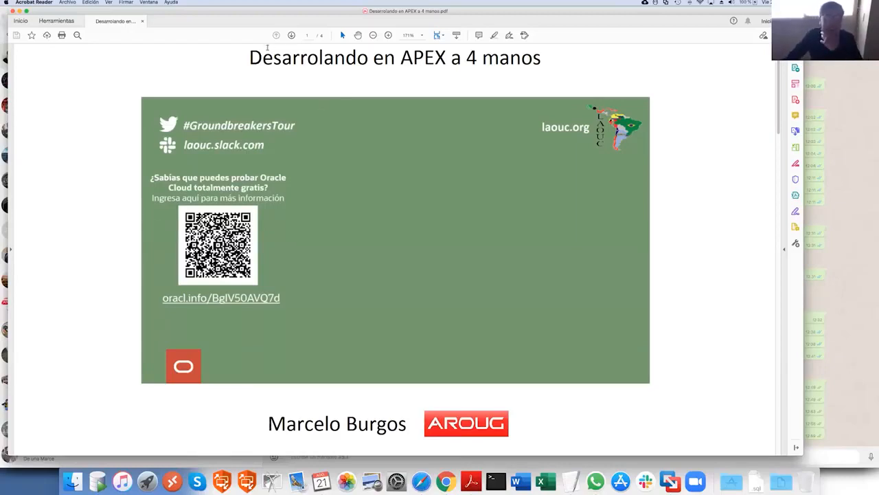
Page forward through the presentation to its third page
{"action": "left_click", "coordinate": [292, 37]}
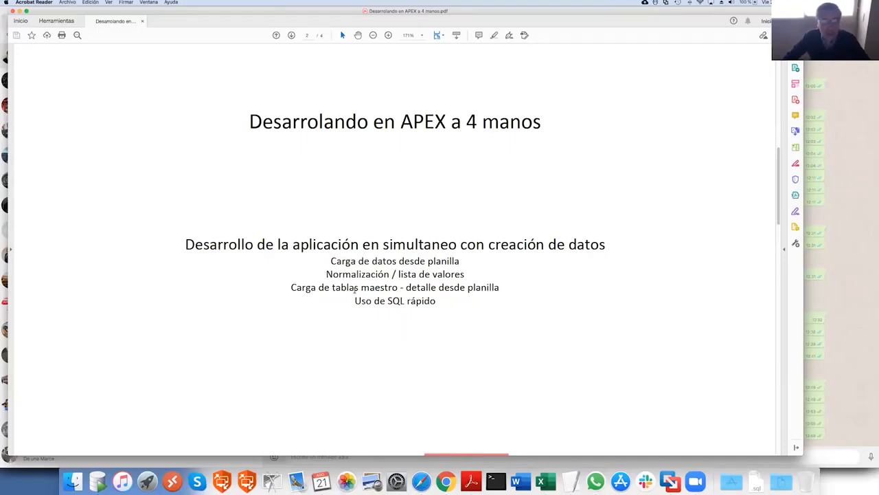
{"action": "left_click", "coordinate": [291, 36]}
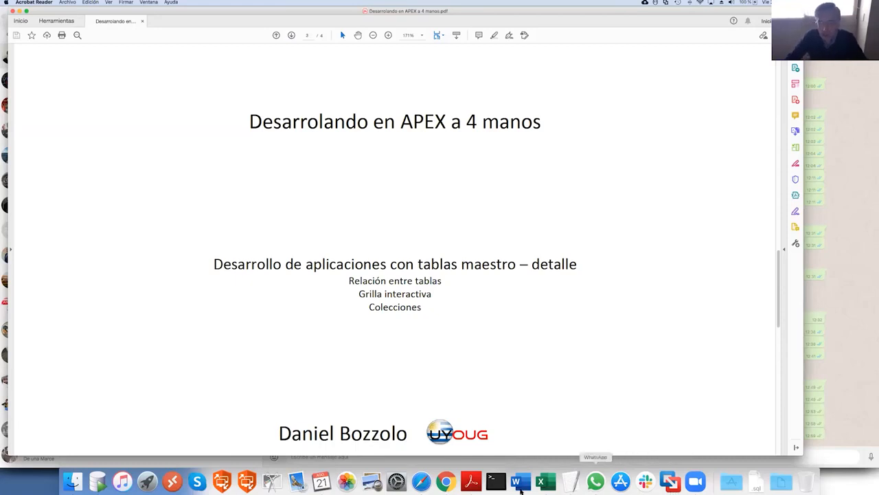
Switch to Chrome and sign in to the APEX workspace rstate with the saved ADMIN username and password
{"action": "left_click", "coordinate": [446, 481]}
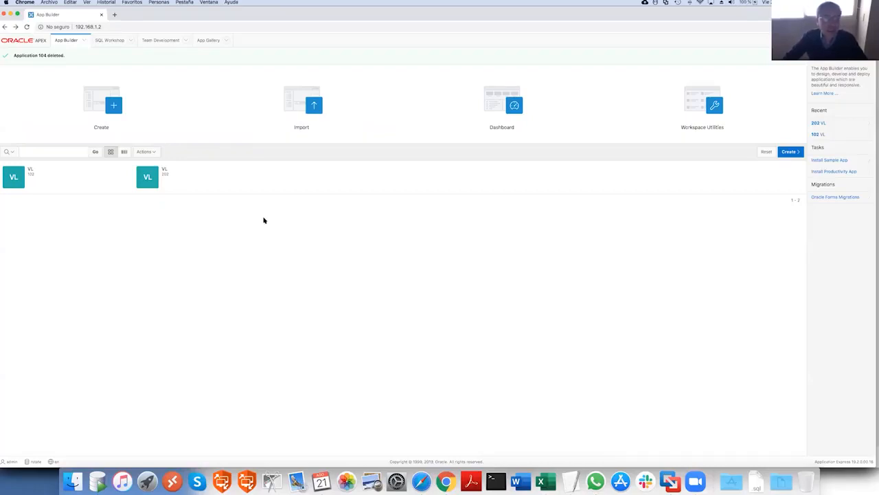
{"action": "left_click", "coordinate": [108, 26]}
{"action": "left_click", "coordinate": [120, 26]}
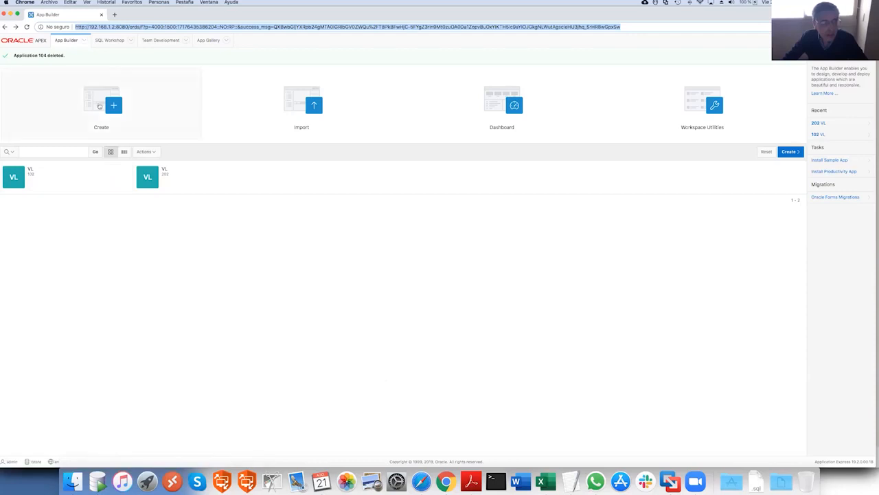
{"action": "left_click", "coordinate": [100, 105]}
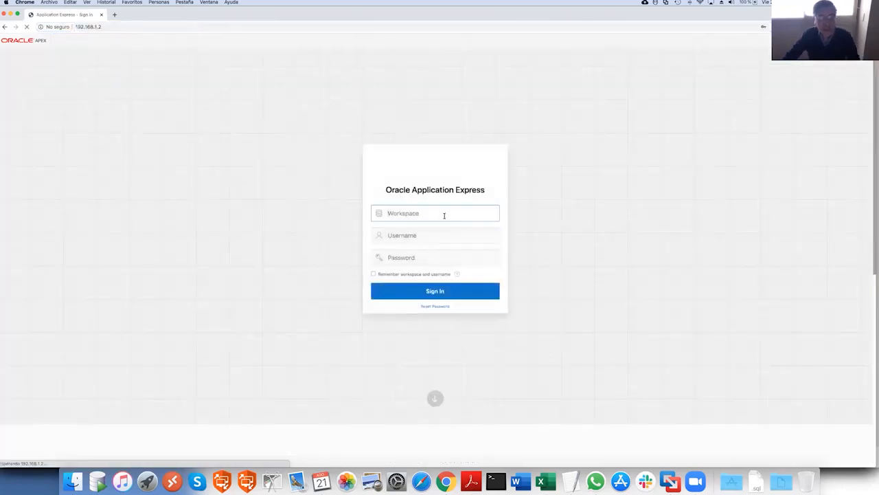
{"action": "type", "text": "rstate"}
{"action": "left_click", "coordinate": [447, 235]}
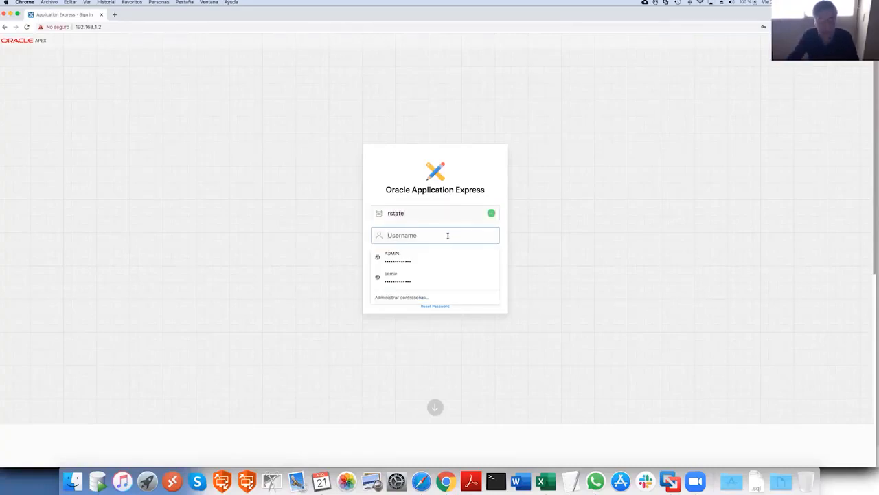
{"action": "left_click", "coordinate": [434, 254]}
{"action": "left_click", "coordinate": [435, 291]}
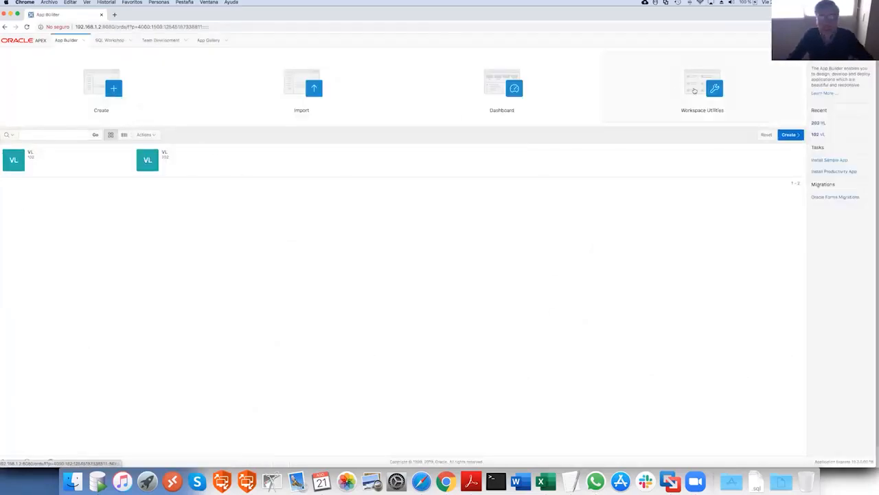
Start creating an application from a file and upload the spreadsheet Datos ciudades.xlsx
{"action": "left_click", "coordinate": [792, 135]}
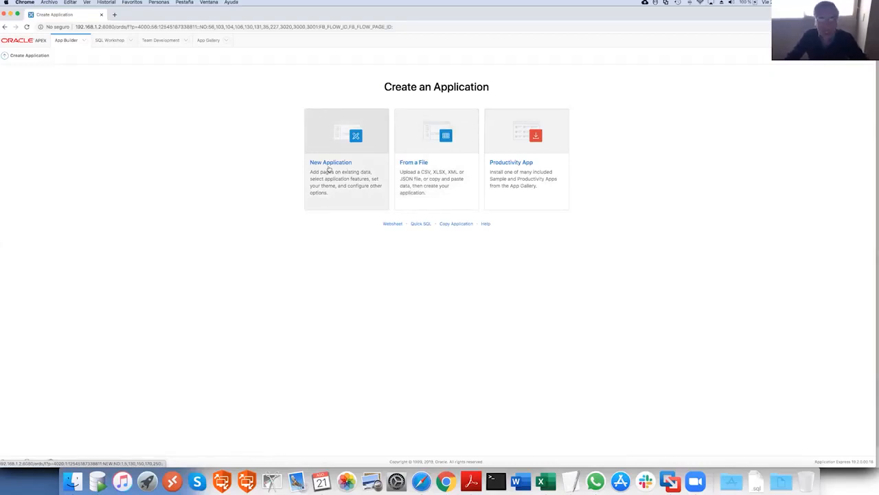
{"action": "left_click", "coordinate": [431, 167]}
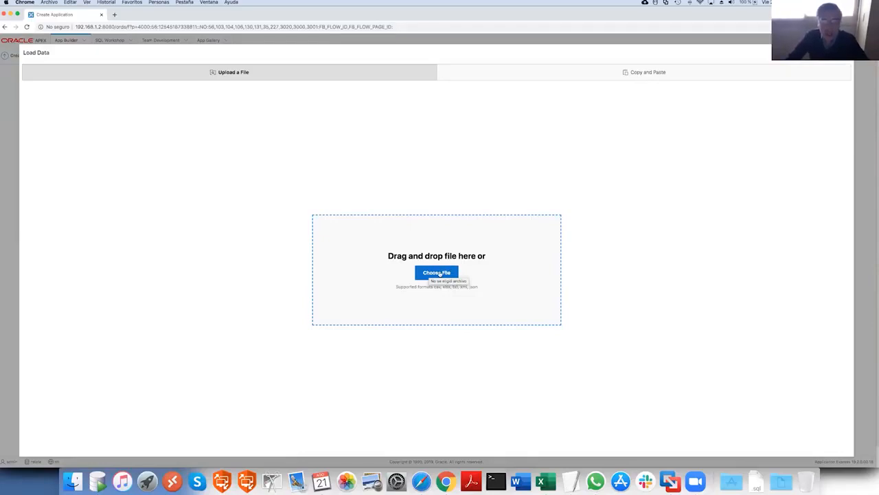
{"action": "left_click", "coordinate": [439, 273]}
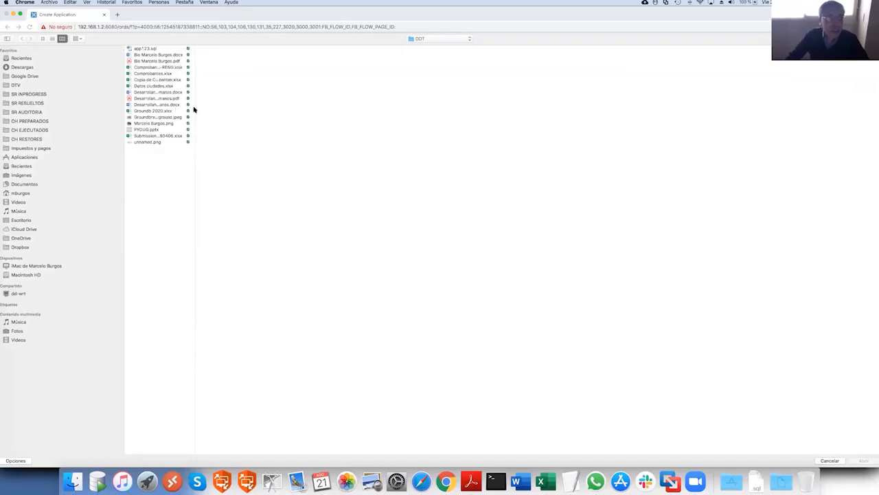
{"action": "left_click_drag", "start_coordinate": [195, 107], "coordinate": [264, 108]}
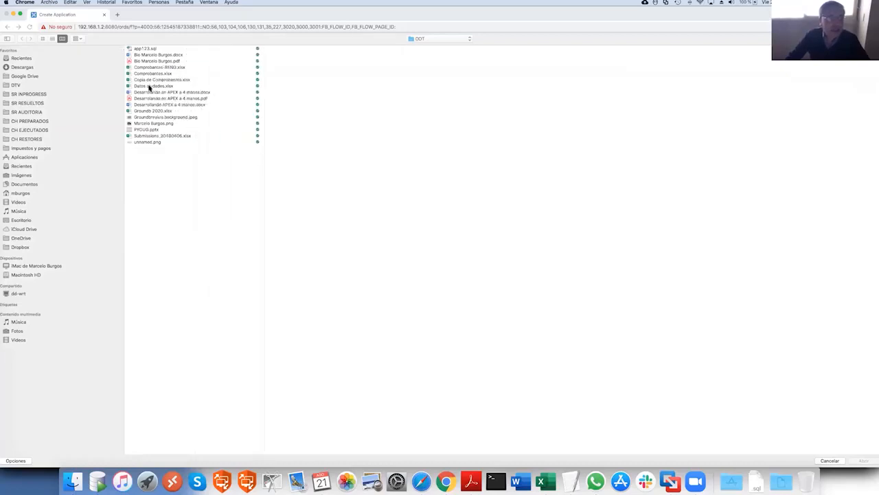
{"action": "left_click", "coordinate": [151, 86]}
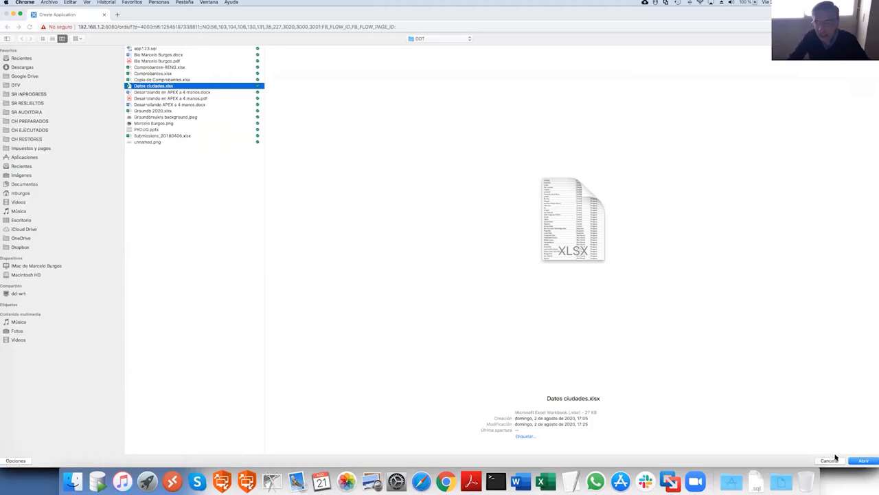
{"action": "left_click", "coordinate": [863, 461]}
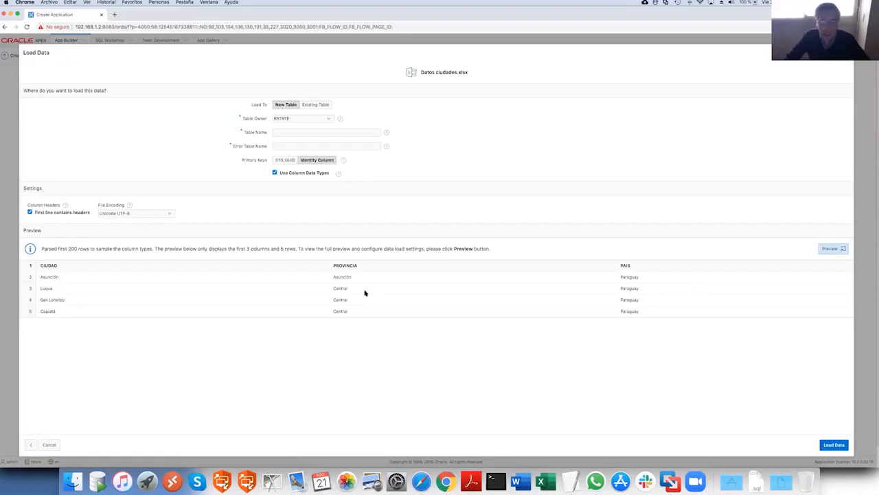
Preview the spreadsheet data, save its configuration, and try to load it into a new table named CIUDADES
{"action": "left_click", "coordinate": [836, 251]}
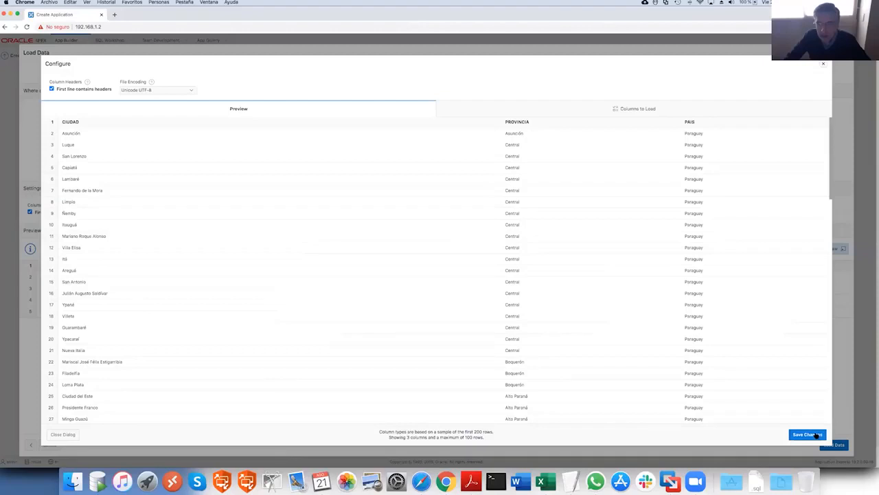
{"action": "left_click", "coordinate": [808, 434]}
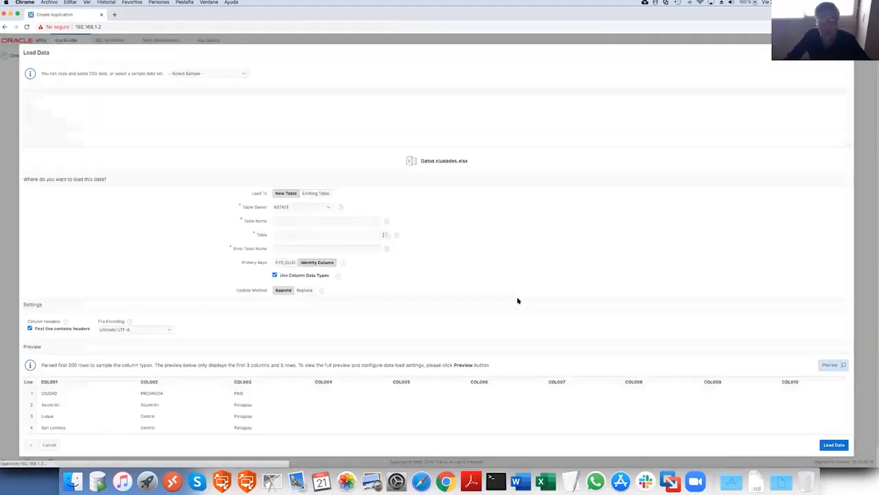
{"action": "left_click", "coordinate": [293, 151]}
{"action": "type", "text": "CIUDADES"}
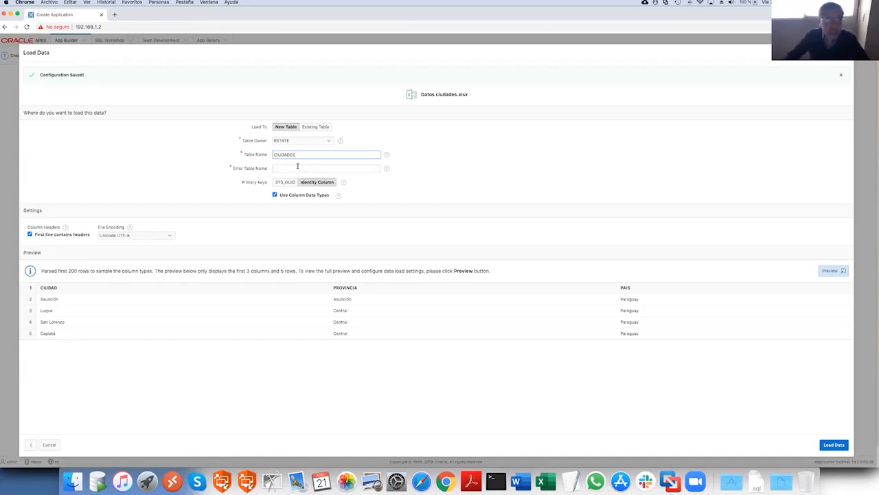
{"action": "left_click", "coordinate": [833, 445]}
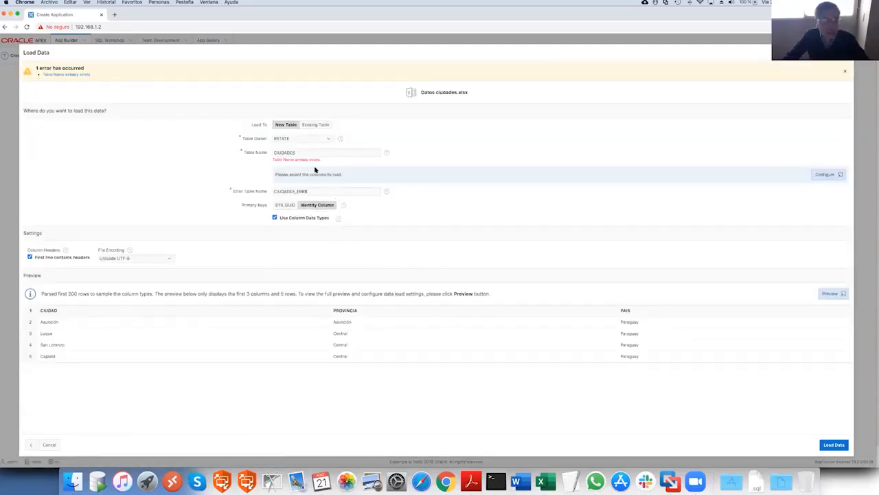
Change the new table's name to CIUDAD, load the data, and return to the load settings
{"action": "left_click", "coordinate": [312, 153]}
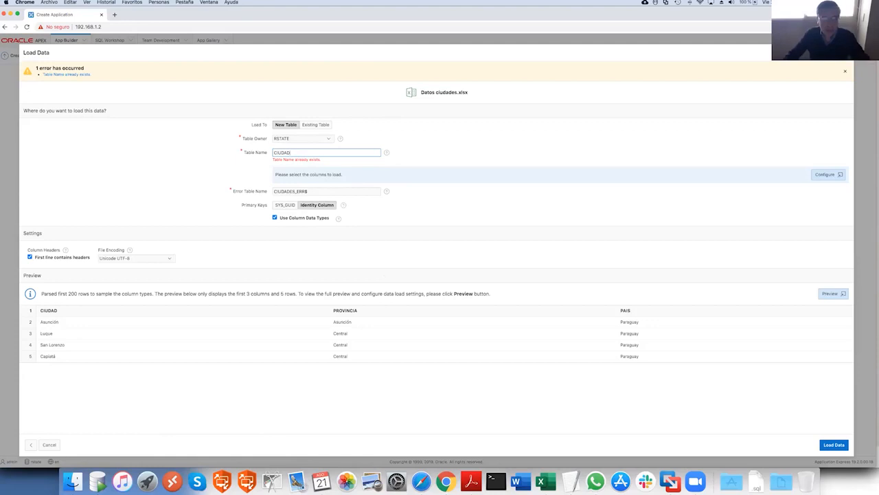
{"action": "scroll", "coordinate": [588, 355], "scroll_direction": "up", "scroll_amount": 5}
{"action": "scroll", "coordinate": [703, 357], "scroll_direction": "down", "scroll_amount": 5}
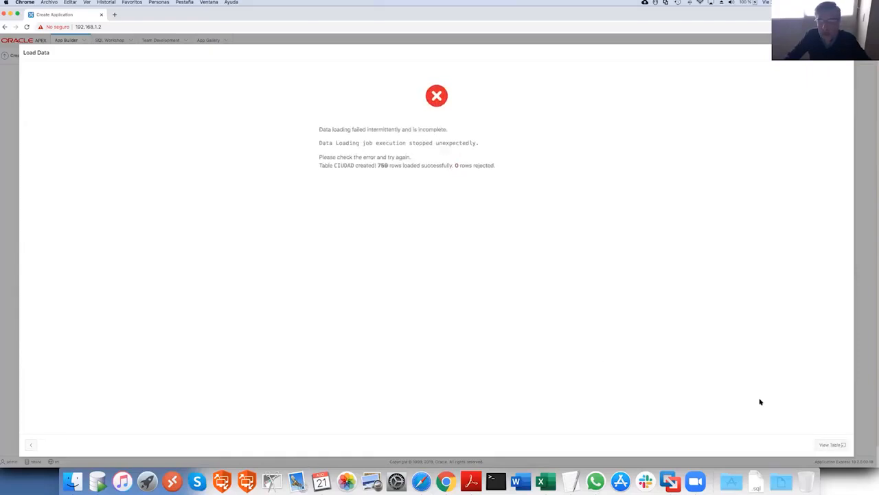
{"action": "left_click", "coordinate": [31, 445]}
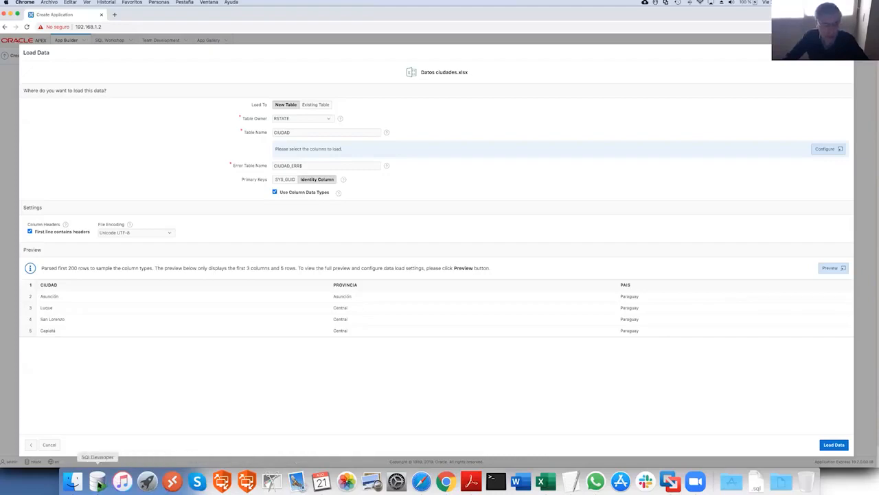
Switch to SQL Developer and look through the Cloud GR tables and the list of VM connections
{"action": "left_click", "coordinate": [98, 481]}
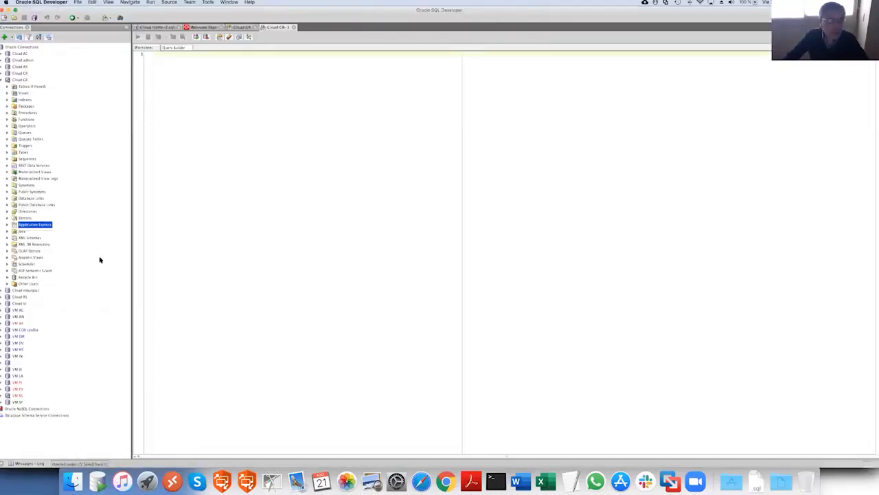
{"action": "double_click", "coordinate": [34, 85]}
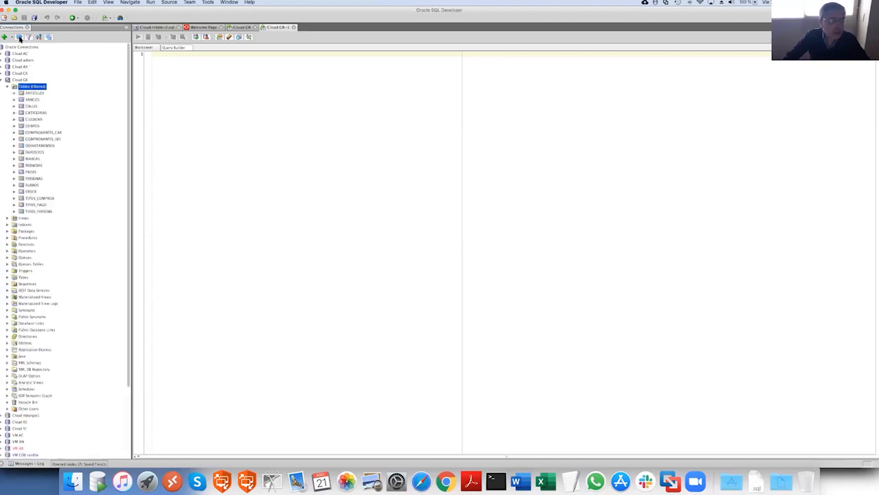
{"action": "left_click", "coordinate": [7, 86]}
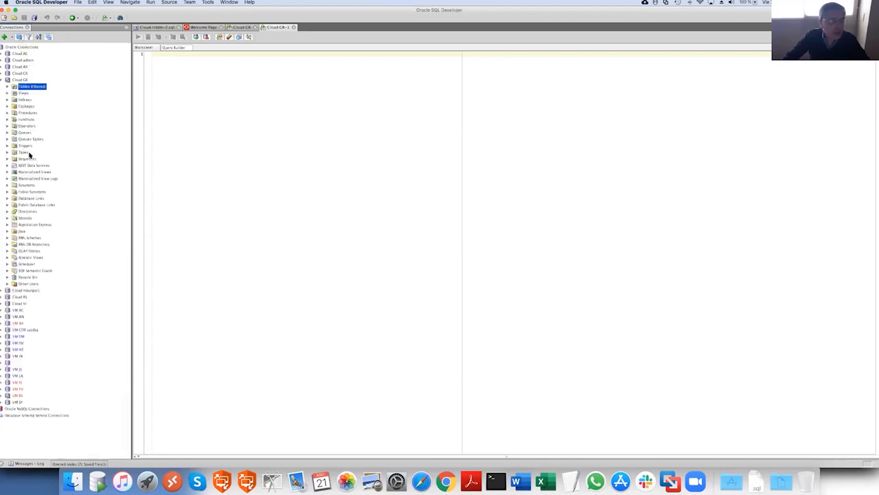
{"action": "left_click", "coordinate": [19, 350]}
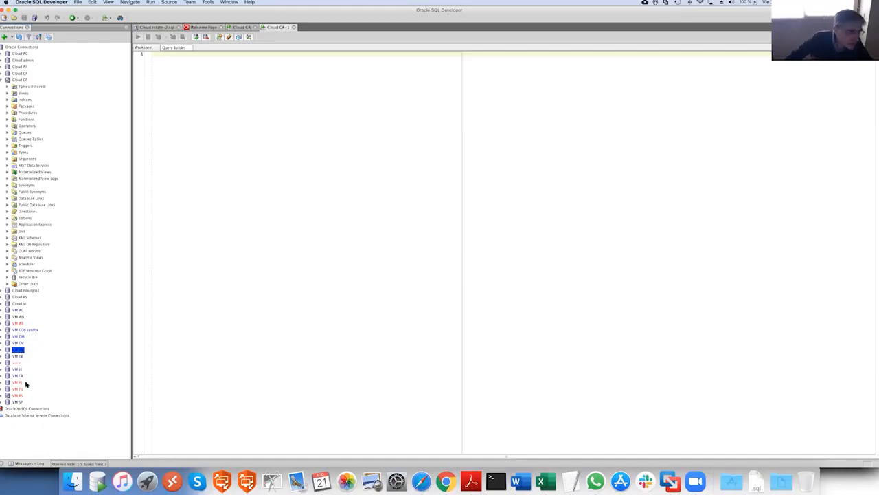
{"action": "left_click", "coordinate": [17, 363]}
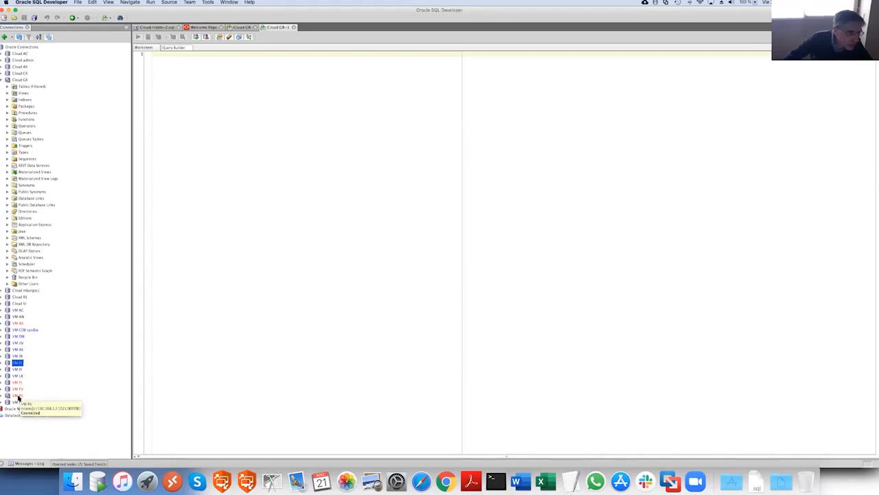
Expand the tables of the VM RS connection and refresh the table list
{"action": "double_click", "coordinate": [19, 397]}
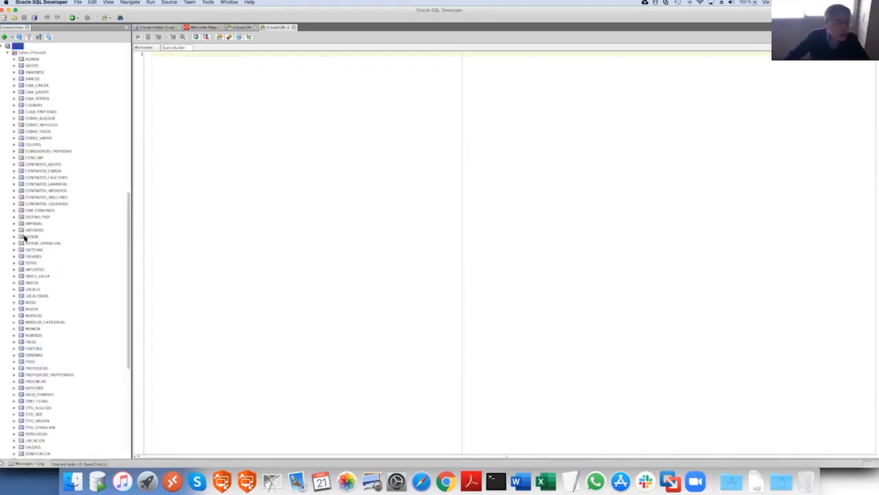
{"action": "left_click", "coordinate": [27, 53]}
{"action": "left_click", "coordinate": [22, 38]}
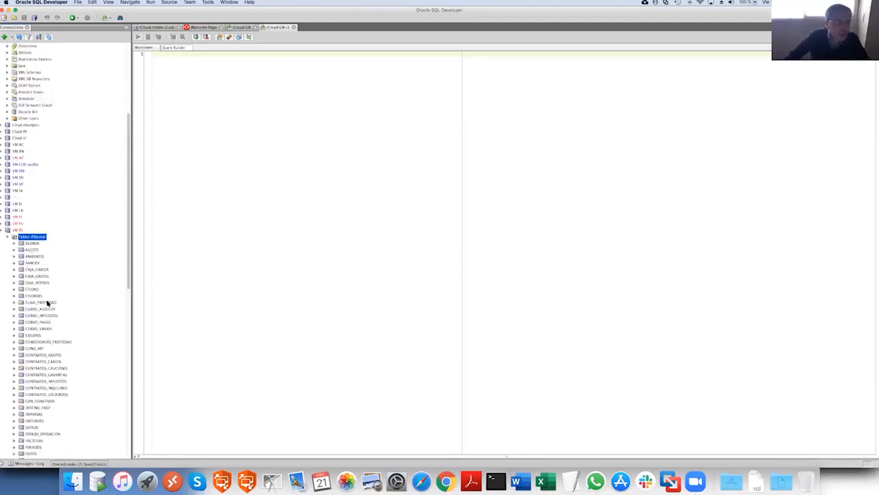
Drop the existing CIUDADES table from the VM RS connection
{"action": "left_click", "coordinate": [34, 296]}
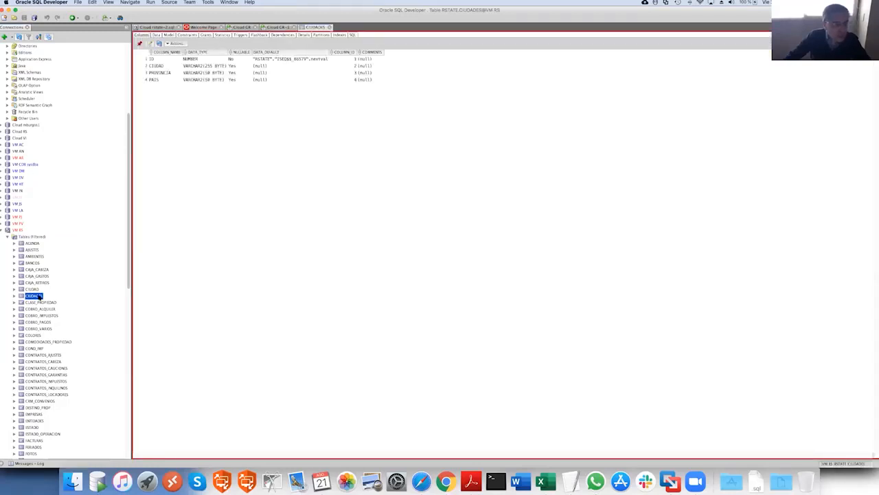
{"action": "right_click", "coordinate": [39, 296]}
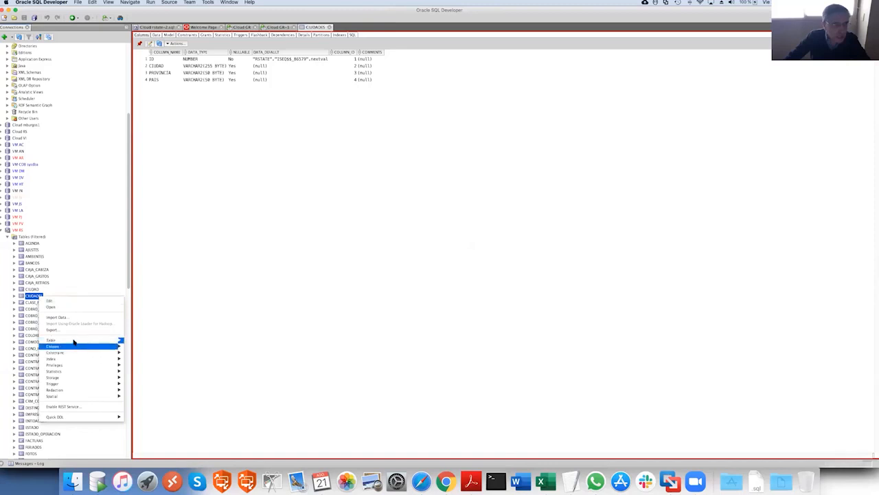
{"action": "mouse_move", "coordinate": [75, 340]}
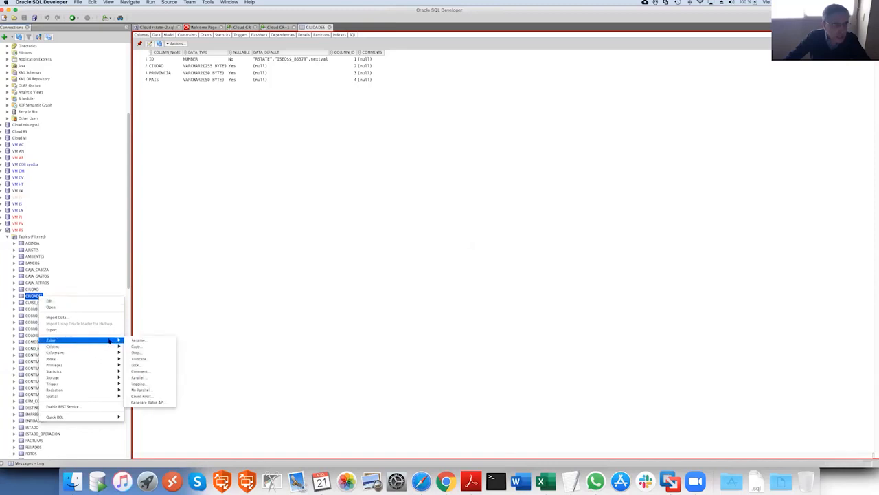
{"action": "left_click", "coordinate": [139, 353]}
{"action": "left_click", "coordinate": [423, 229]}
{"action": "left_click", "coordinate": [422, 239]}
{"action": "left_click", "coordinate": [441, 280]}
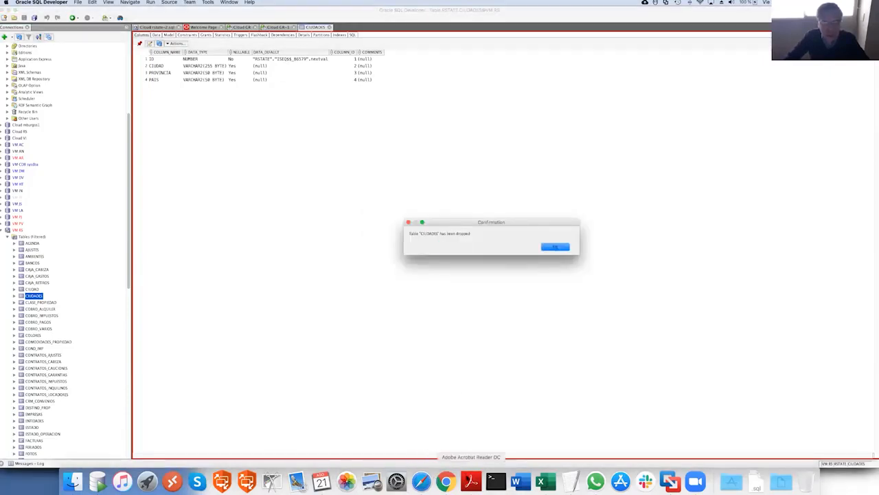
Switch to the APEX browser window, cancel the pending load, and start a new application from the file Datos ciudades.xlsx
{"action": "left_click", "coordinate": [445, 481]}
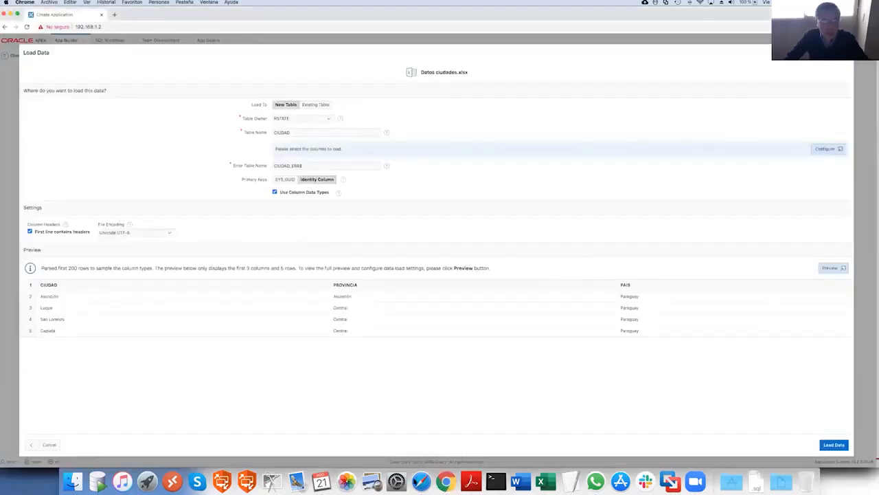
{"action": "left_click", "coordinate": [53, 445]}
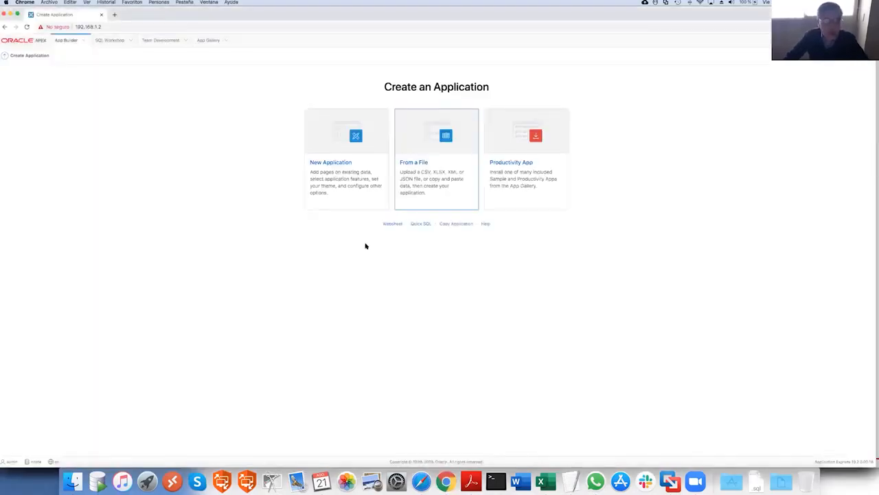
{"action": "left_click", "coordinate": [428, 162]}
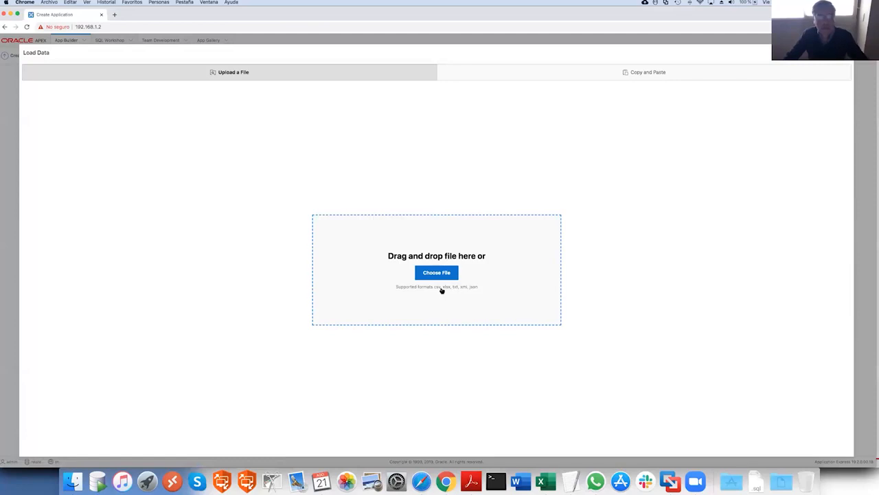
{"action": "left_click", "coordinate": [440, 274]}
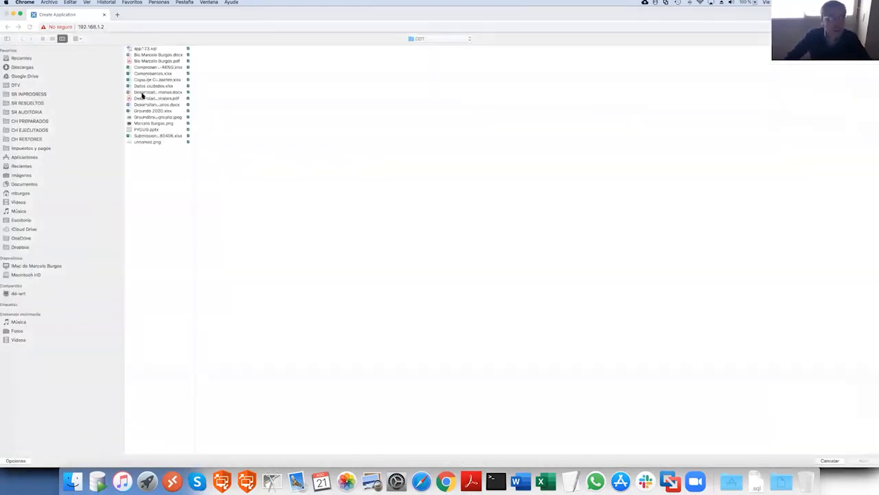
{"action": "left_click", "coordinate": [144, 86]}
{"action": "key", "text": "Return"}
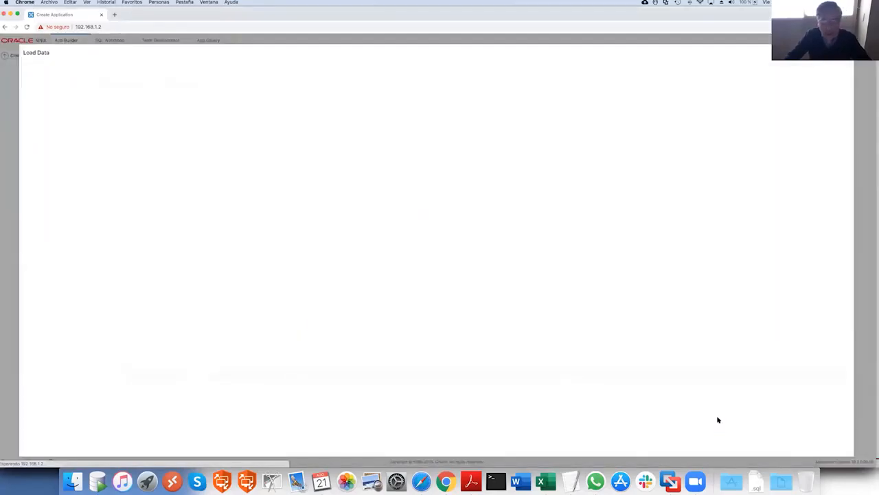
Load the spreadsheet data into a new table named CIUDADES and create the Ciudades application from it with the proposed pages
{"action": "left_click", "coordinate": [298, 131]}
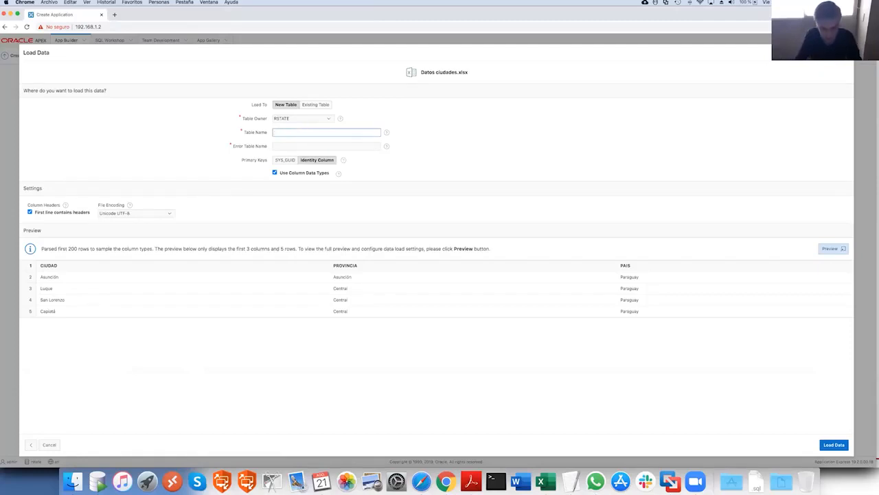
{"action": "type", "text": "CIUDADES"}
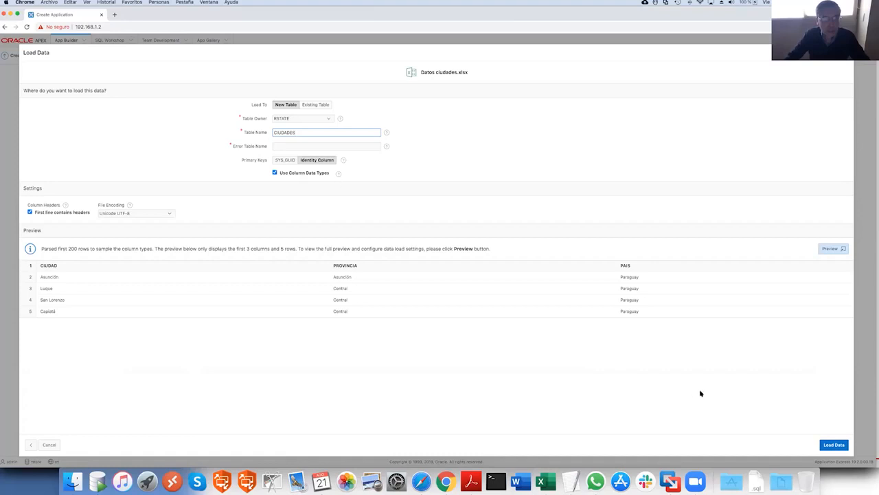
{"action": "left_click", "coordinate": [831, 446]}
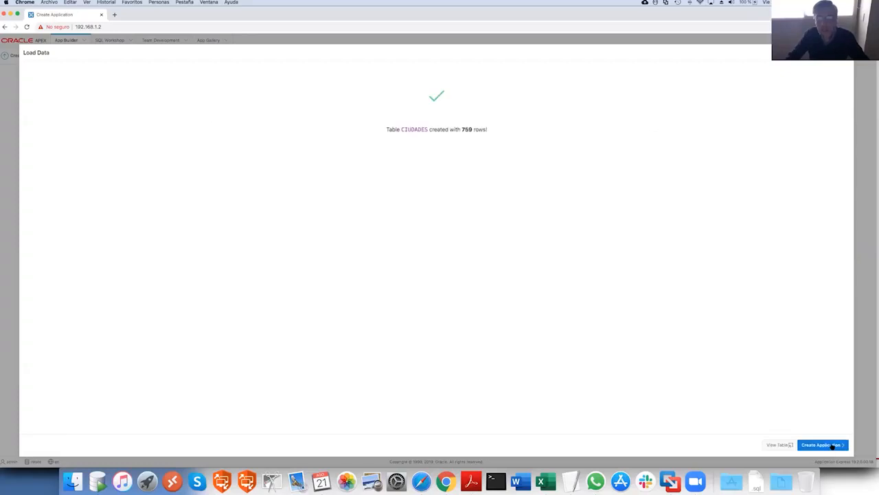
{"action": "left_click", "coordinate": [819, 445]}
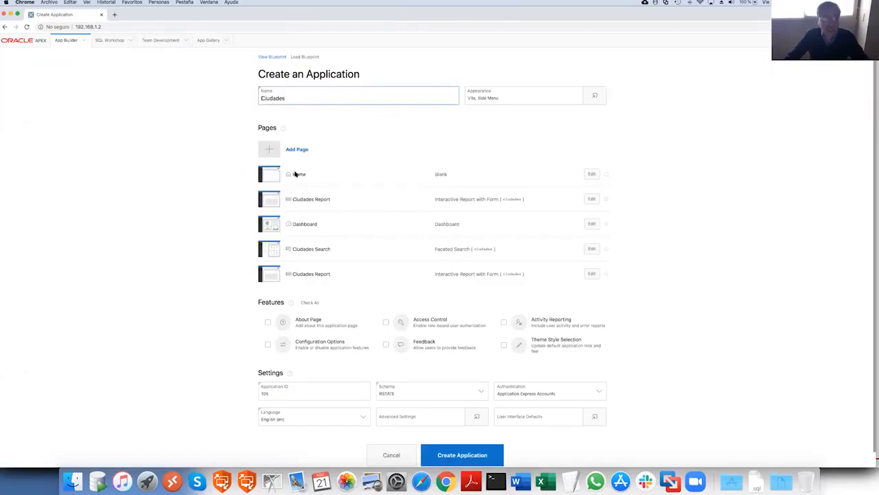
{"action": "left_click", "coordinate": [453, 456]}
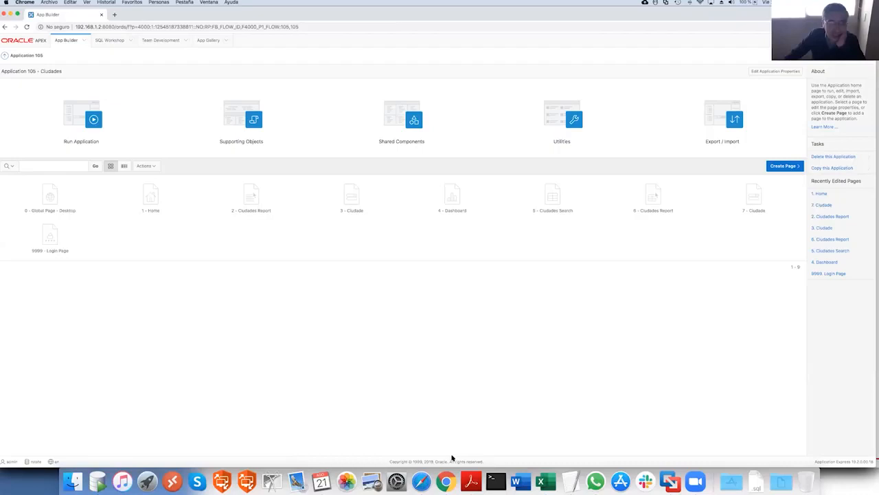
Run the Ciudades application and sign in with the saved administrator username and password
{"action": "left_click", "coordinate": [93, 120]}
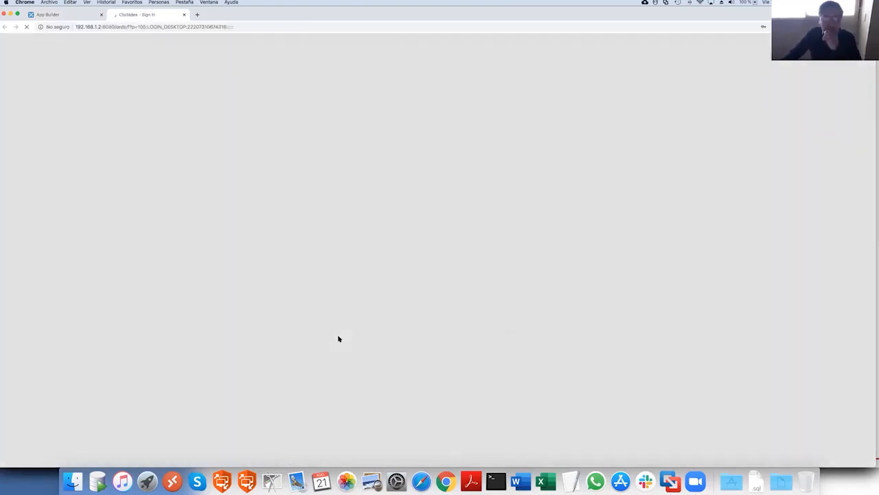
{"action": "left_click", "coordinate": [404, 255]}
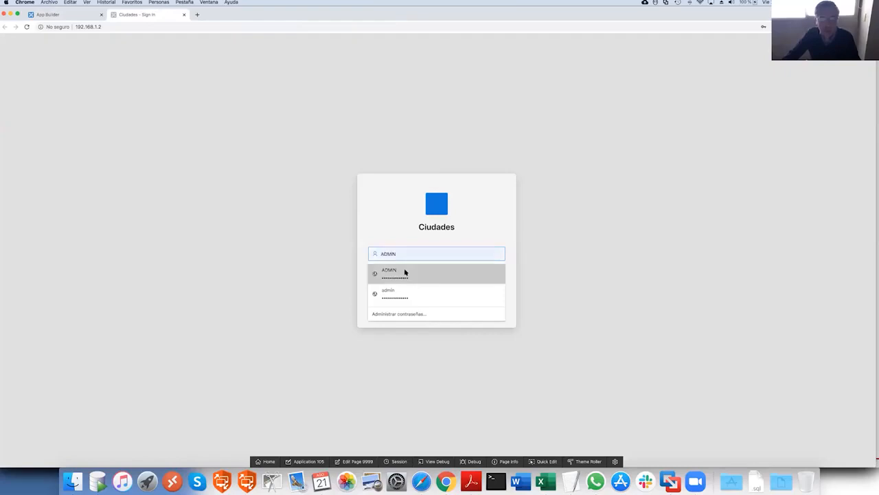
{"action": "left_click", "coordinate": [404, 273]}
{"action": "left_click", "coordinate": [417, 307]}
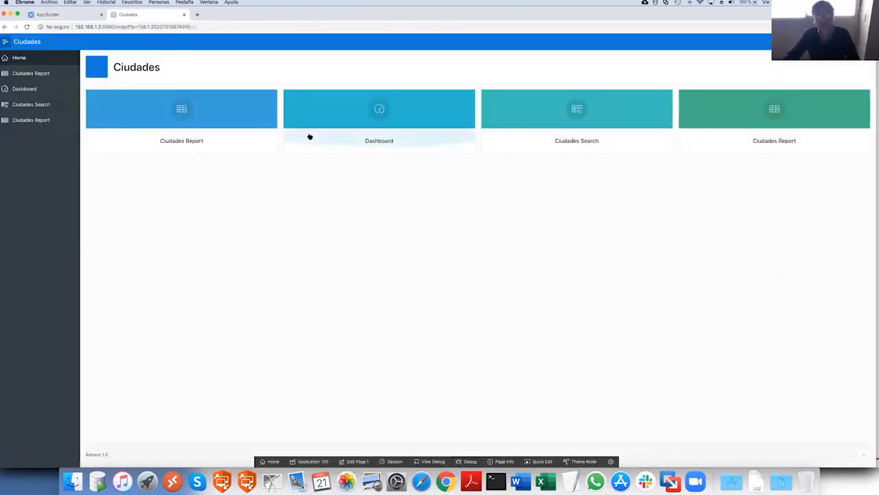
Filter the Ciudades Search page by the country Argentina and the province Córdoba
{"action": "left_click", "coordinate": [576, 113]}
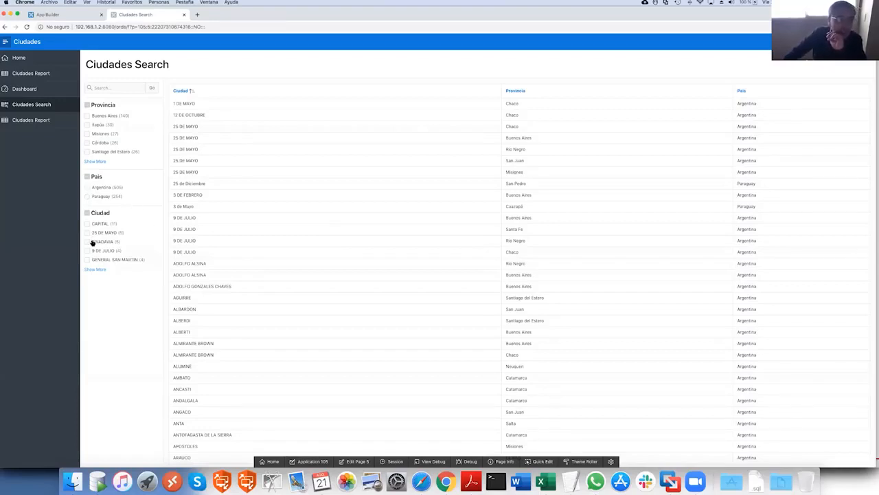
{"action": "left_click", "coordinate": [87, 188]}
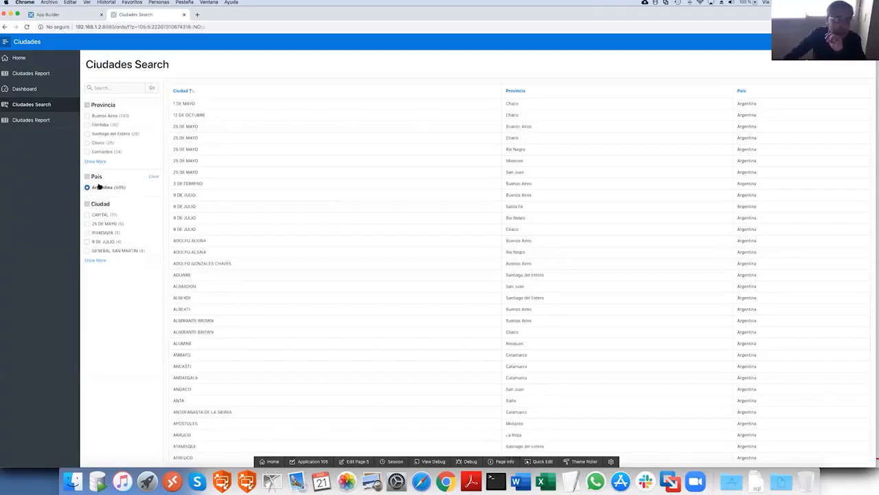
{"action": "left_click", "coordinate": [87, 125]}
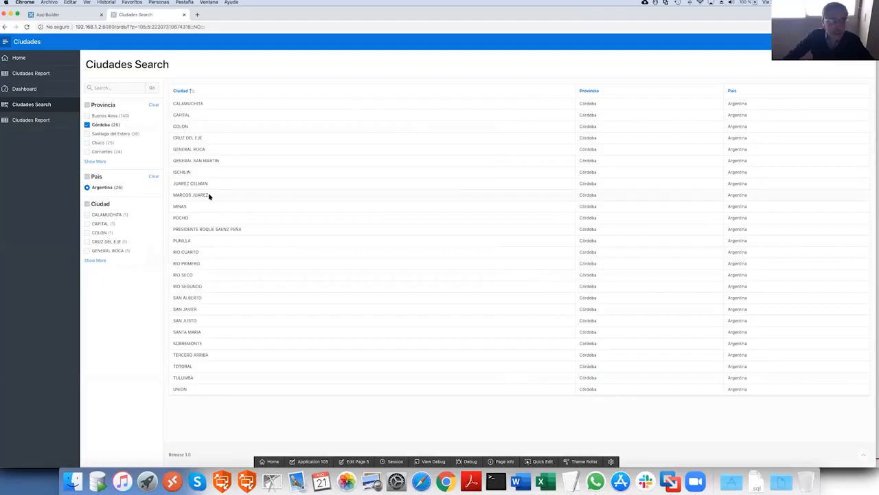
In the second Ciudades Report, change the province of the Rio Negro 25 DE MAYO record to Rio Negra and inspect the Provincia column
{"action": "left_click", "coordinate": [23, 121]}
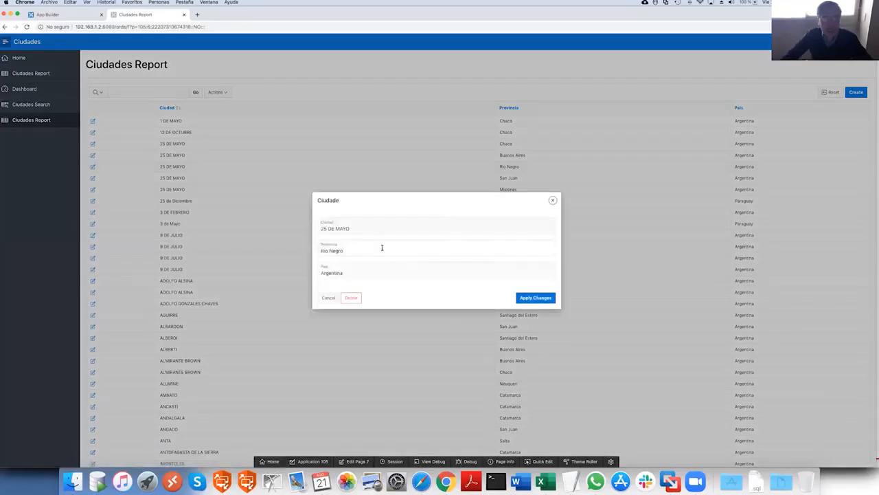
{"action": "left_click", "coordinate": [382, 249]}
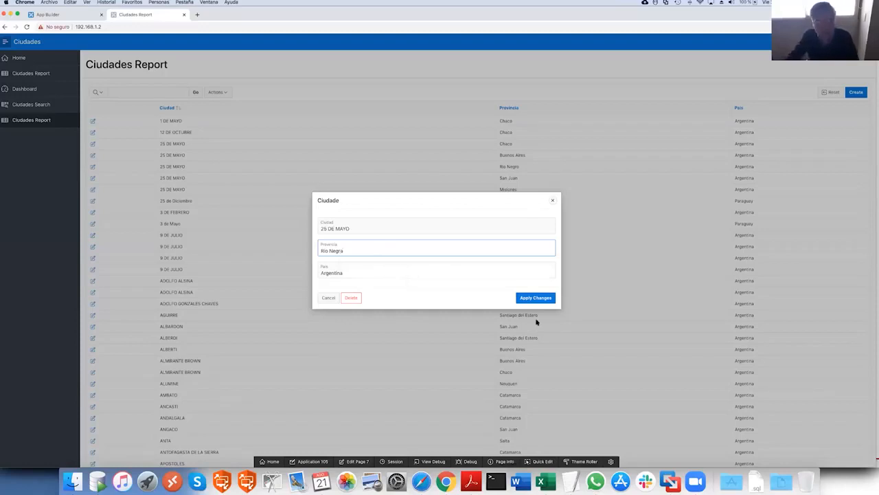
{"action": "left_click", "coordinate": [538, 298]}
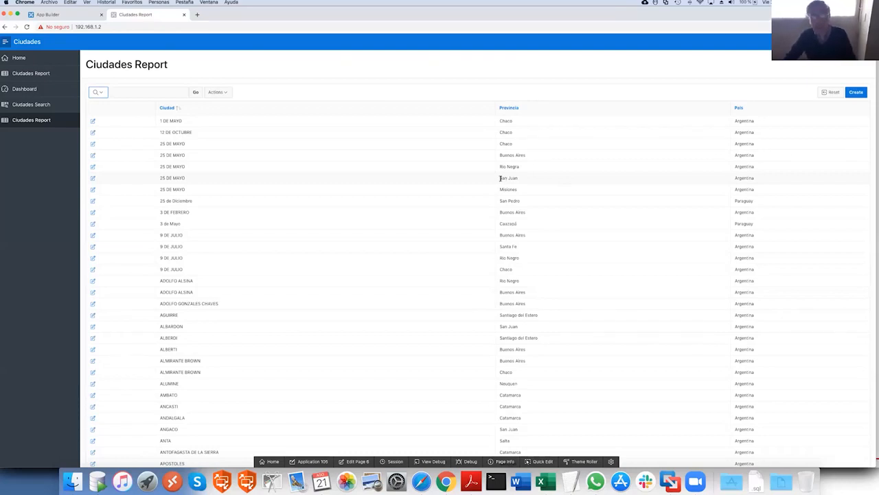
{"action": "left_click_drag", "start_coordinate": [500, 178], "coordinate": [524, 179]}
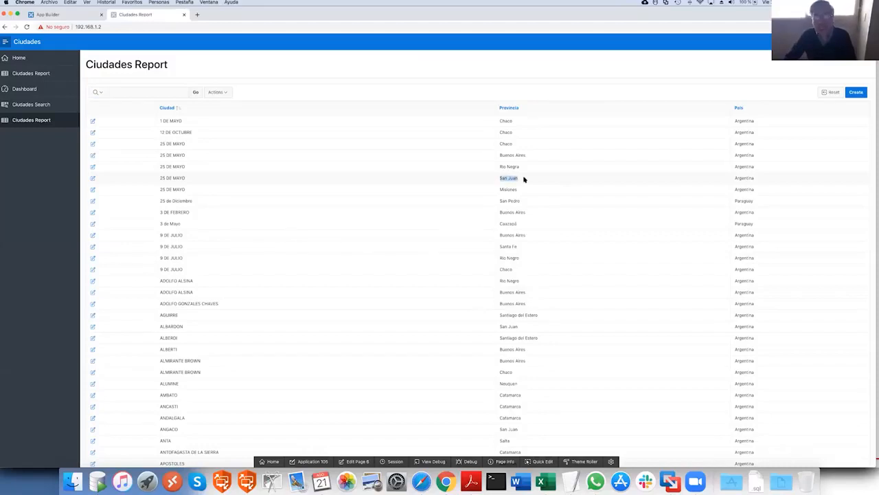
{"action": "scroll", "coordinate": [514, 127], "scroll_direction": "up", "scroll_amount": 5}
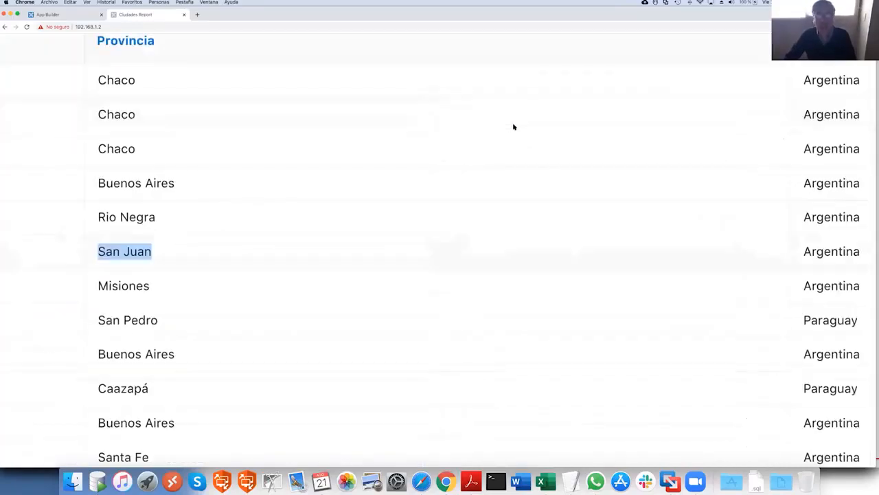
{"action": "scroll", "coordinate": [514, 126], "scroll_direction": "down", "scroll_amount": 5}
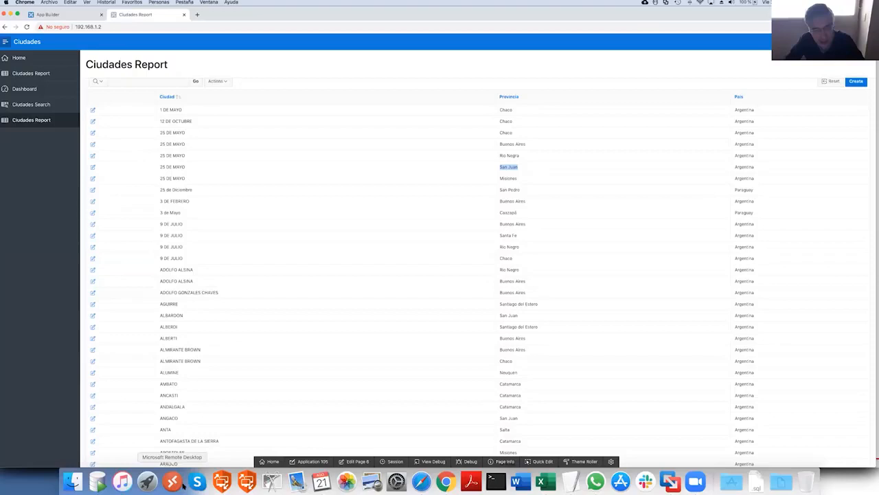
Switch to SQL Developer, view the data of the new CIUDADES table, and widen its PROVINCIA column
{"action": "left_click", "coordinate": [101, 484]}
{"action": "left_click", "coordinate": [558, 248]}
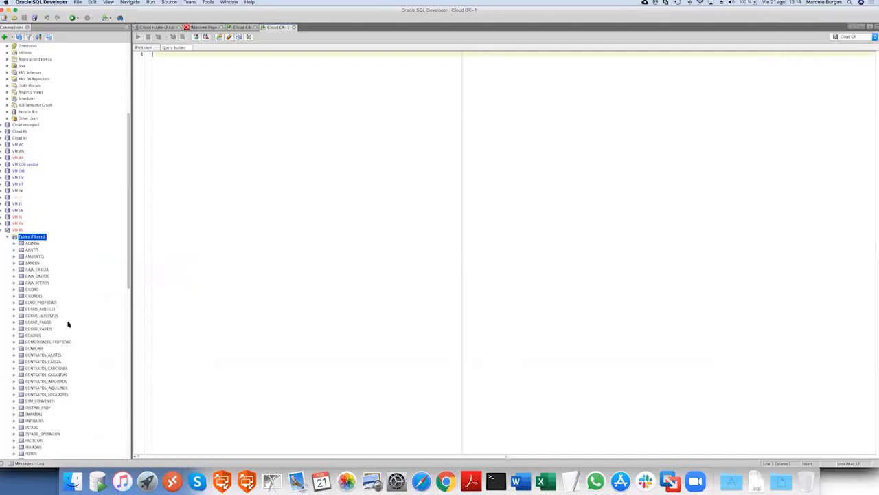
{"action": "double_click", "coordinate": [34, 297]}
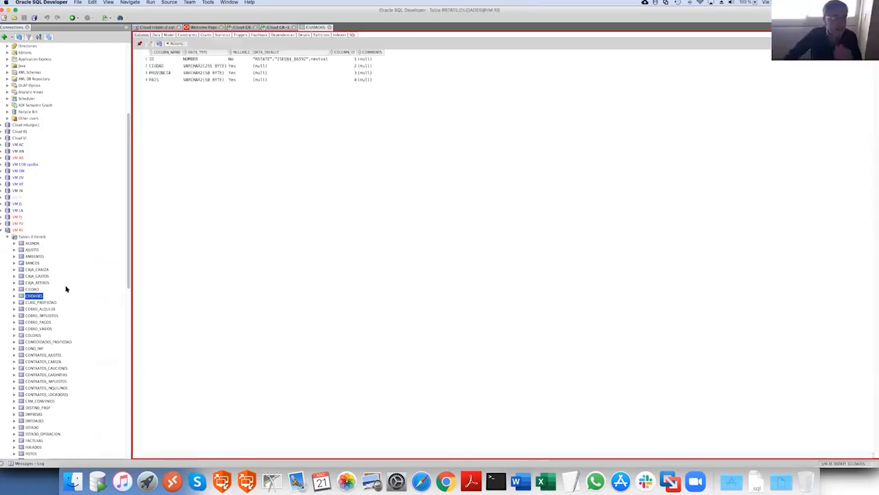
{"action": "left_click", "coordinate": [157, 35]}
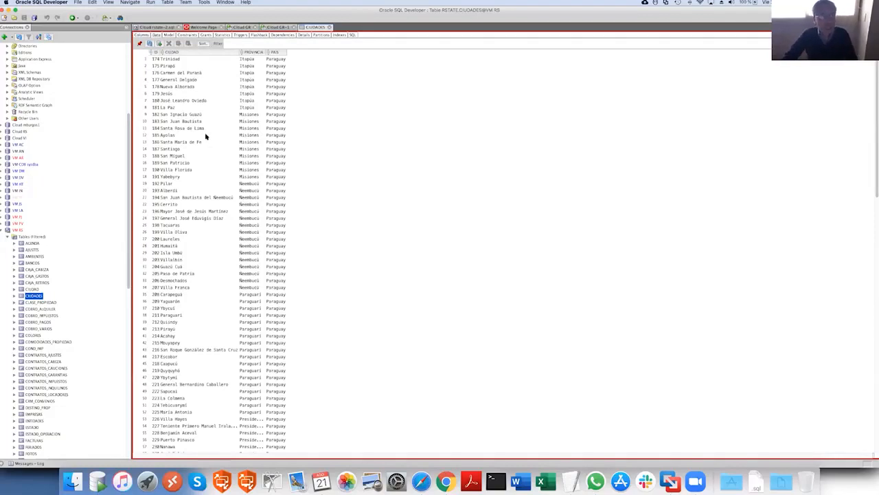
{"action": "left_click", "coordinate": [173, 155]}
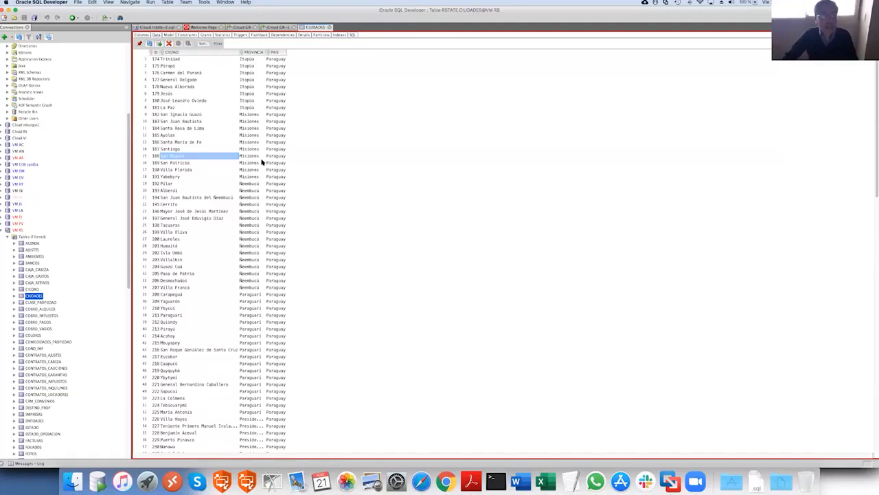
{"action": "left_click_drag", "start_coordinate": [266, 51], "coordinate": [308, 51]}
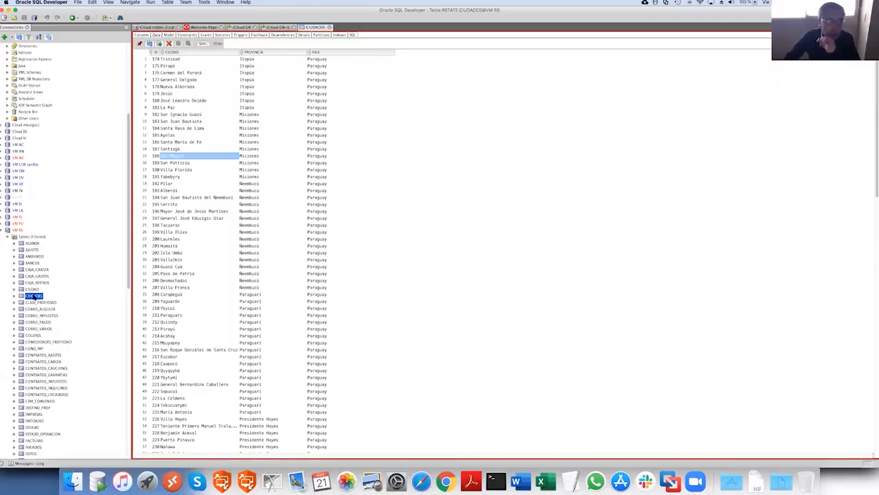
Set up normalization of the CIUDADES table's PROVINCIA column into a new table named provincias with primary key id
{"action": "right_click", "coordinate": [33, 296]}
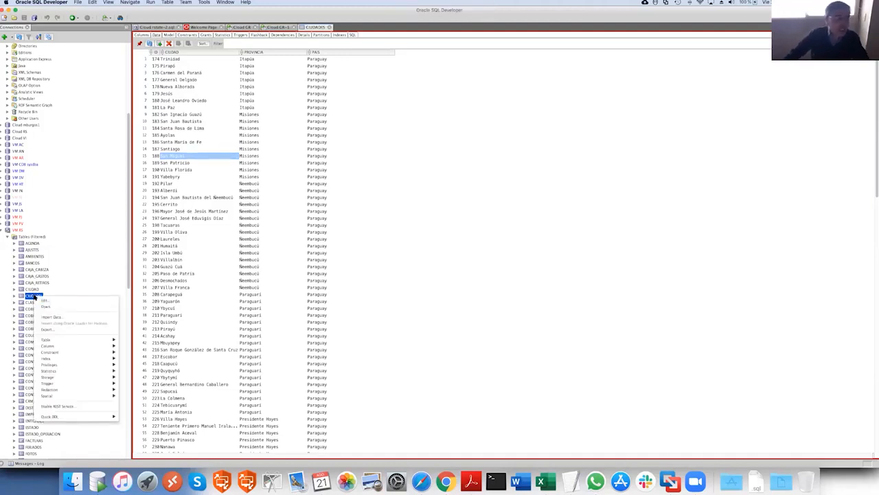
{"action": "left_click", "coordinate": [41, 306]}
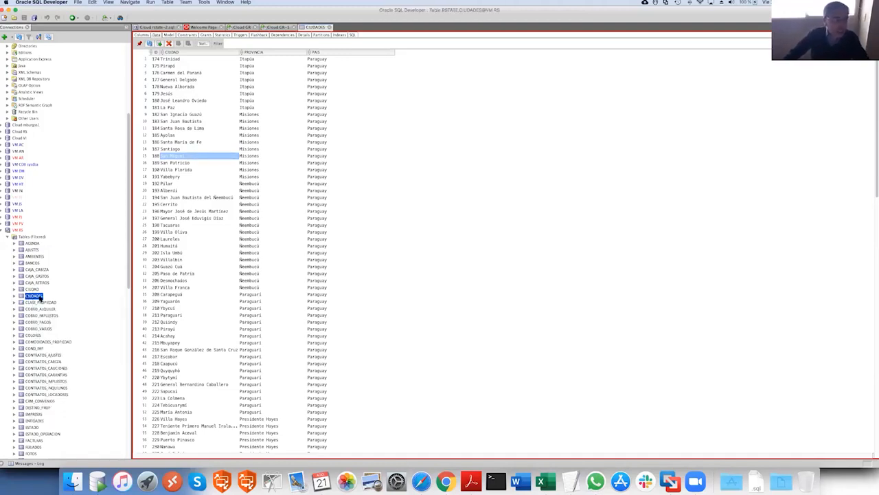
{"action": "right_click", "coordinate": [39, 298]}
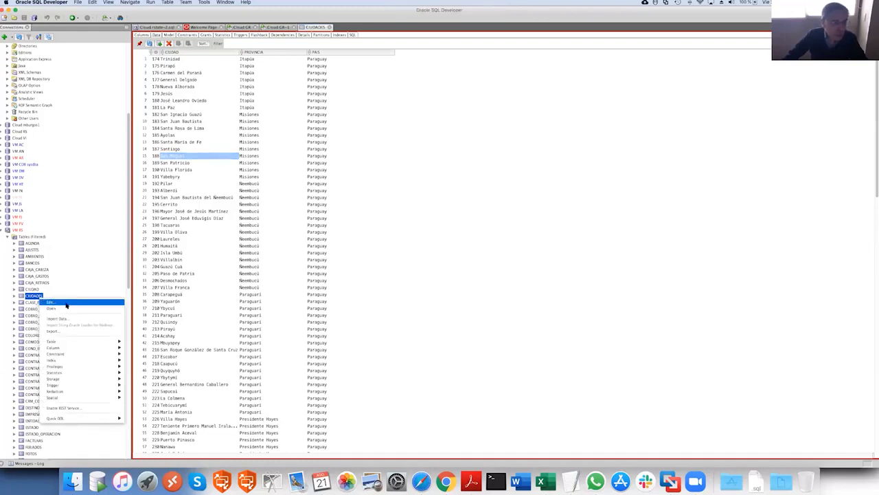
{"action": "mouse_move", "coordinate": [74, 348]}
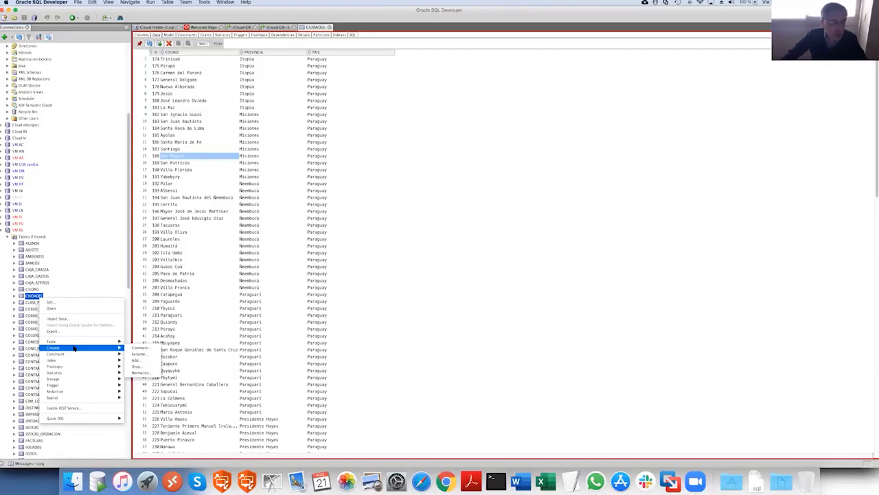
{"action": "left_click", "coordinate": [143, 373]}
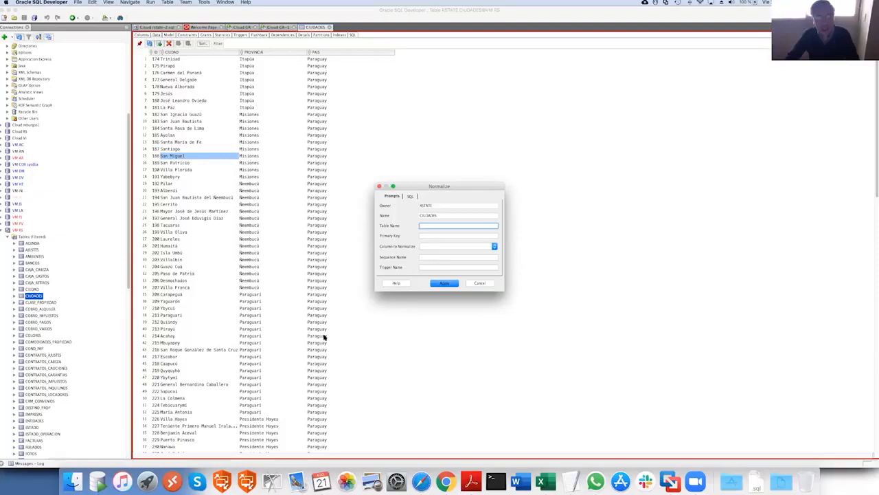
{"action": "left_click", "coordinate": [440, 224]}
{"action": "type", "text": "provincias"}
{"action": "left_click", "coordinate": [446, 235]}
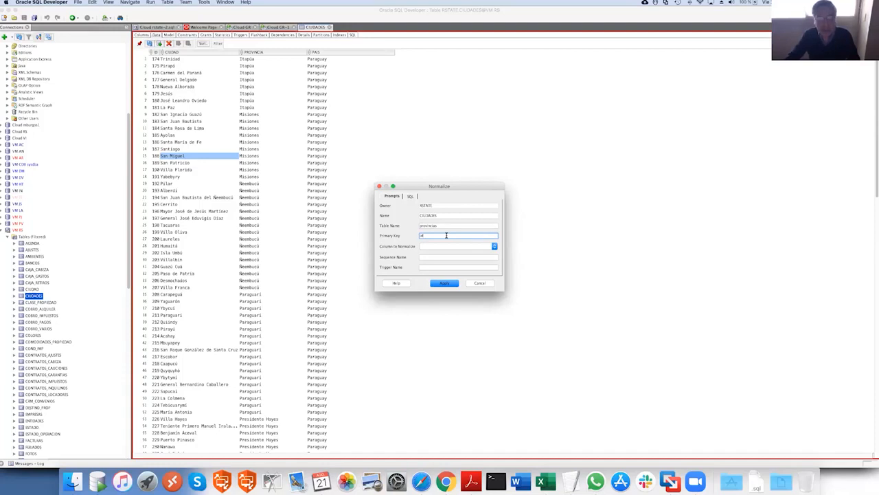
{"action": "left_click", "coordinate": [447, 246]}
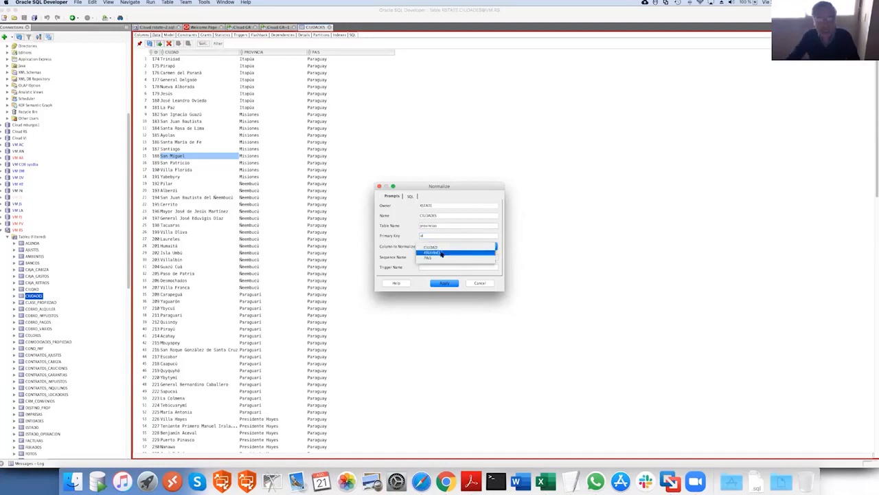
{"action": "left_click", "coordinate": [443, 253]}
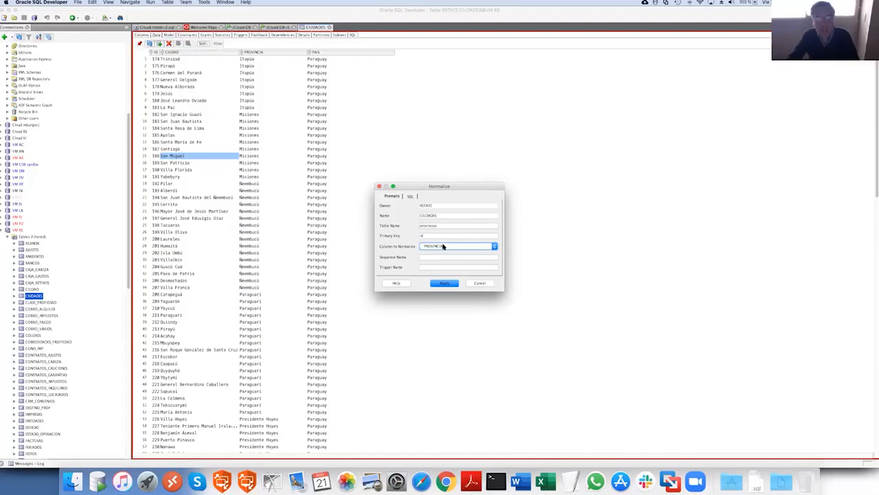
Name the sequence provincia_seq and the trigger provincia_tr, and try to apply the normalization
{"action": "left_click", "coordinate": [441, 258]}
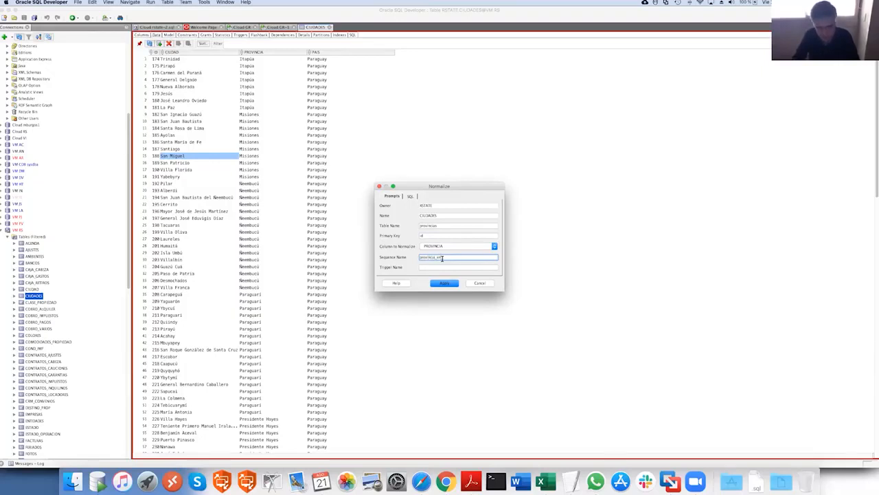
{"action": "left_click", "coordinate": [444, 267]}
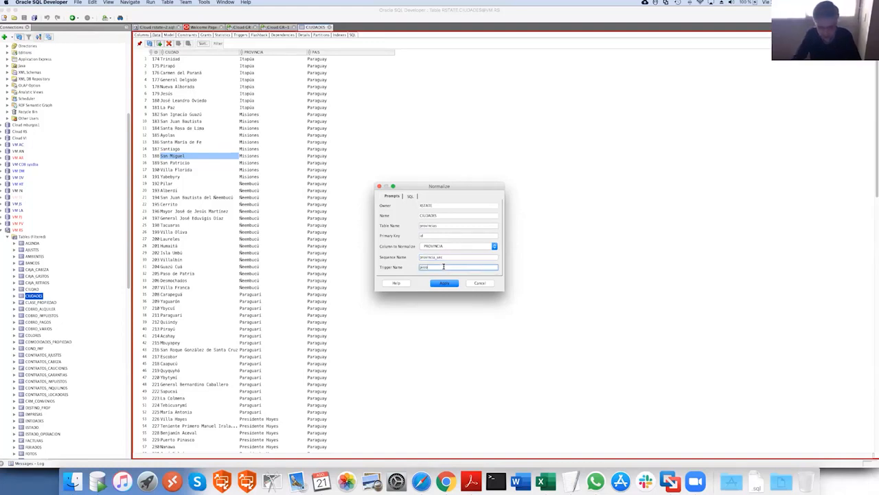
{"action": "type", "text": "provincia_tr"}
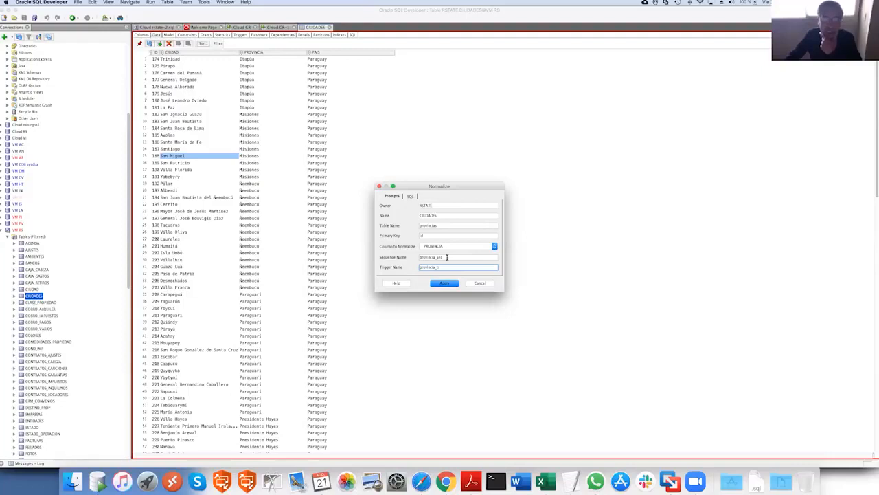
{"action": "left_click", "coordinate": [428, 235]}
{"action": "left_click_drag", "start_coordinate": [426, 235], "coordinate": [419, 236]}
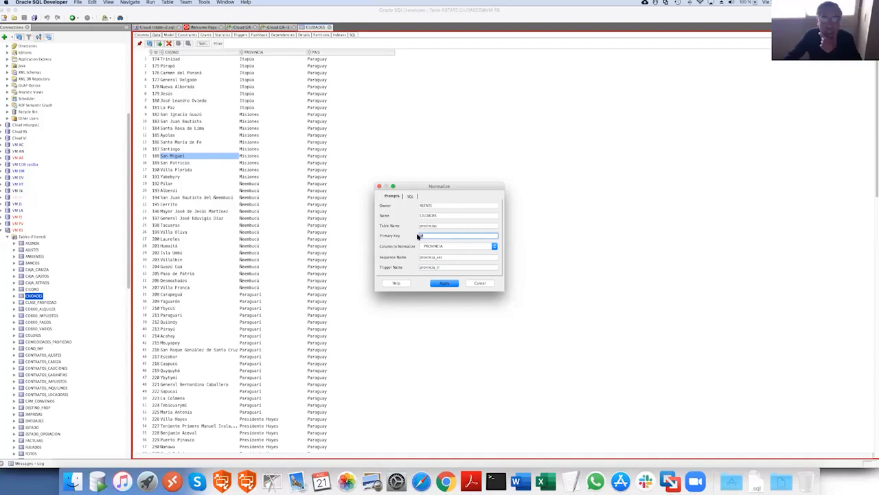
{"action": "left_click", "coordinate": [450, 257]}
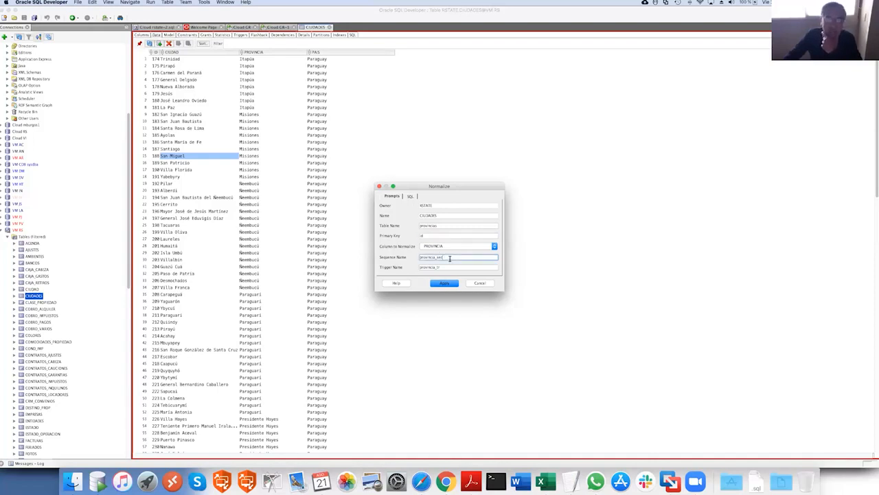
{"action": "left_click_drag", "start_coordinate": [450, 257], "coordinate": [417, 257]}
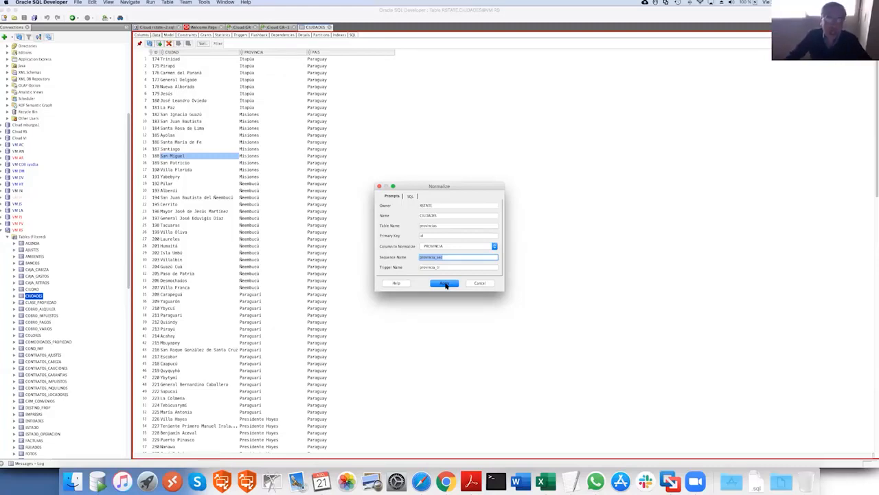
{"action": "left_click", "coordinate": [445, 283]}
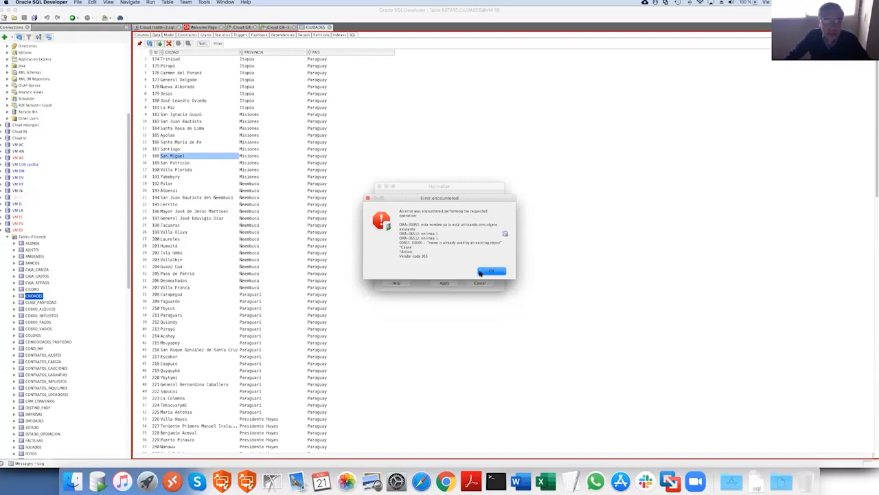
{"action": "left_click", "coordinate": [493, 271]}
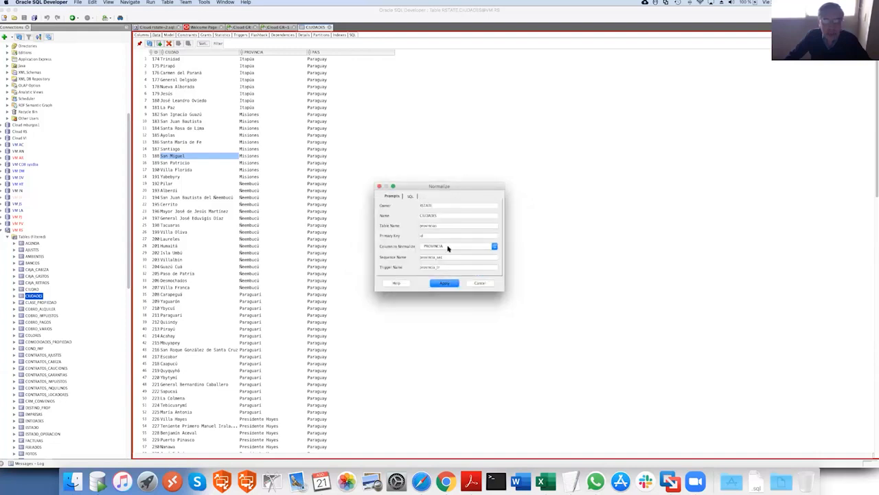
Change the new table's name to provincia and apply the normalization of the PROVINCIA column
{"action": "left_click", "coordinate": [444, 225]}
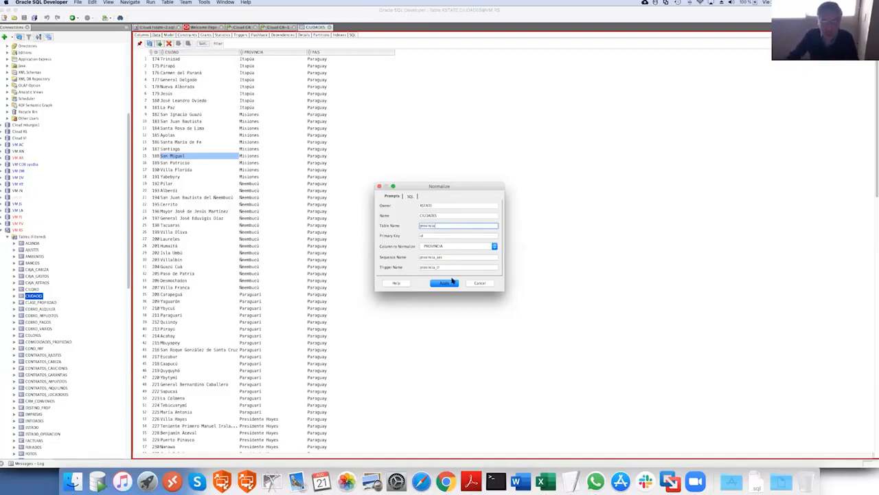
{"action": "left_click", "coordinate": [445, 283]}
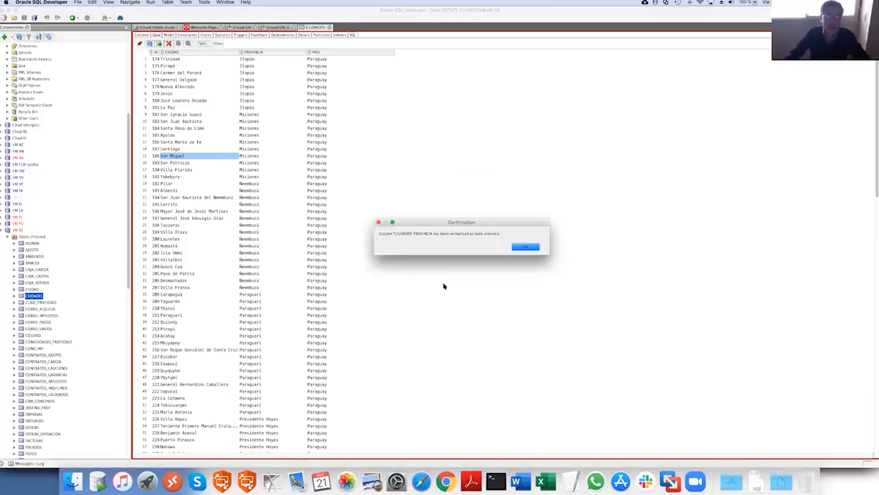
{"action": "left_click", "coordinate": [526, 246]}
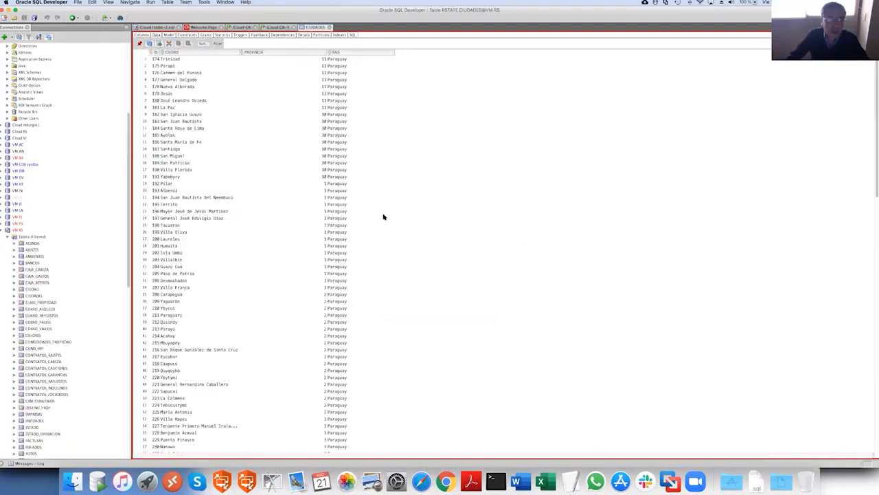
Refresh the table list and compare the PROVINCIA column of CIUDADES with the rows of the new PROVINCIA table
{"action": "left_click", "coordinate": [289, 66]}
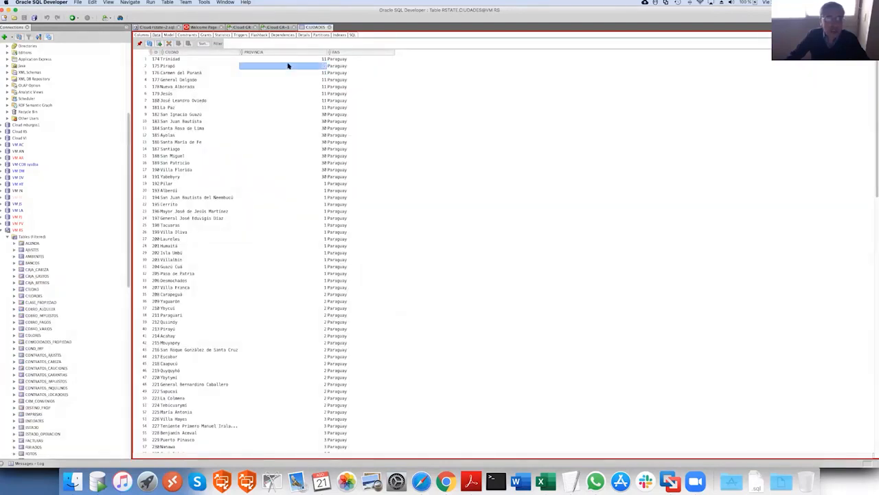
{"action": "left_click", "coordinate": [289, 88]}
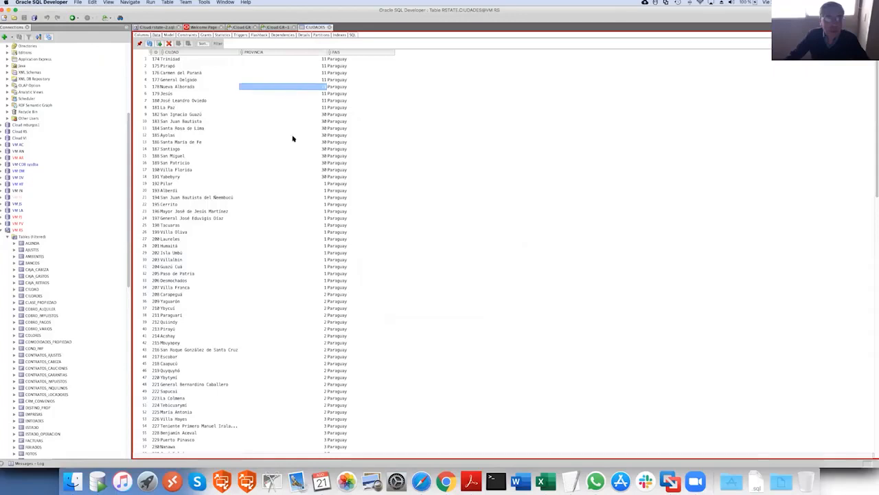
{"action": "left_click", "coordinate": [24, 238]}
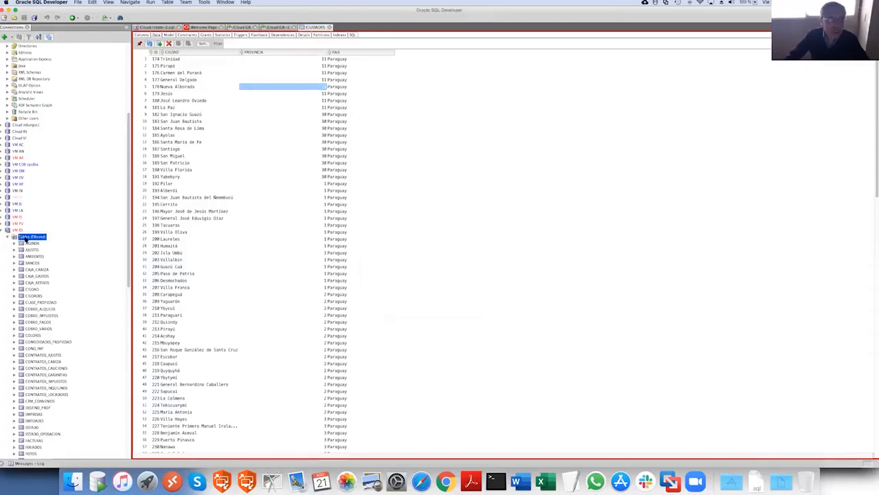
{"action": "left_click", "coordinate": [20, 37]}
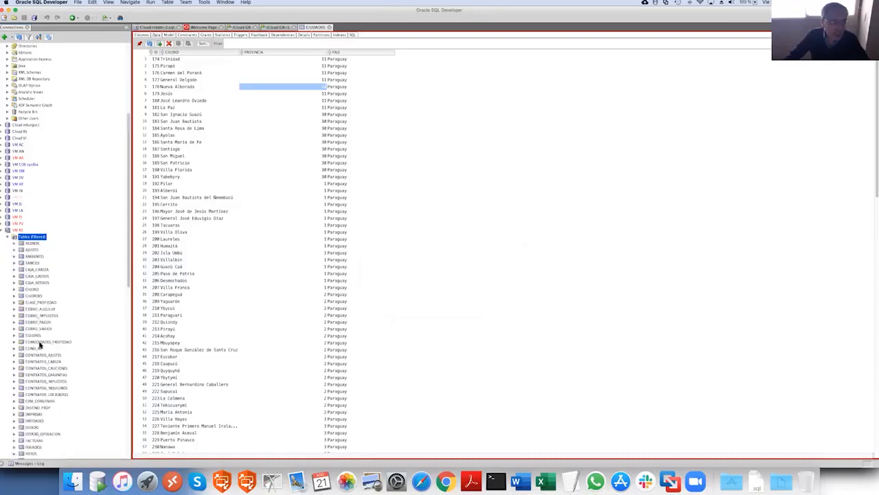
{"action": "scroll", "coordinate": [38, 431], "scroll_direction": "down", "scroll_amount": 5}
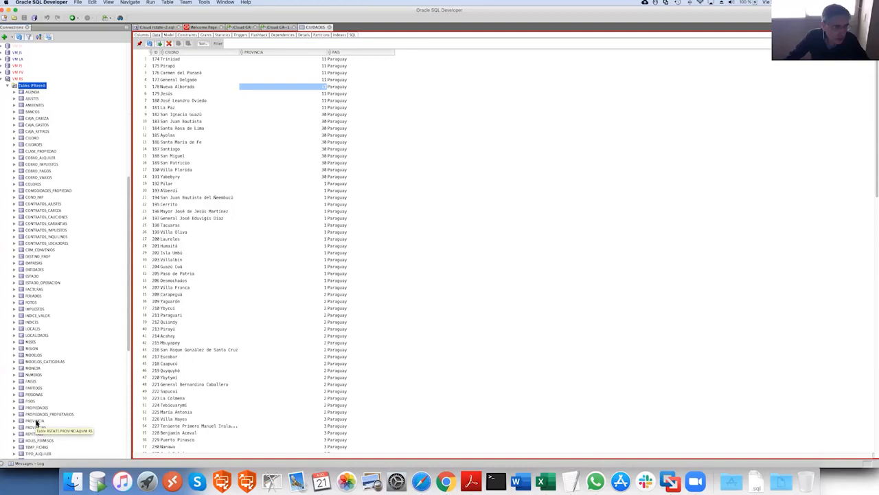
{"action": "left_click", "coordinate": [35, 421]}
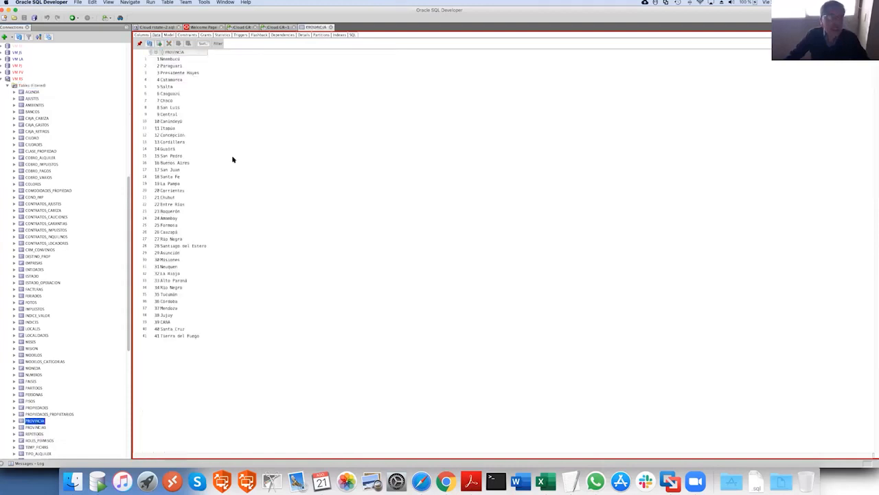
{"action": "left_click", "coordinate": [184, 83]}
{"action": "left_click", "coordinate": [175, 150]}
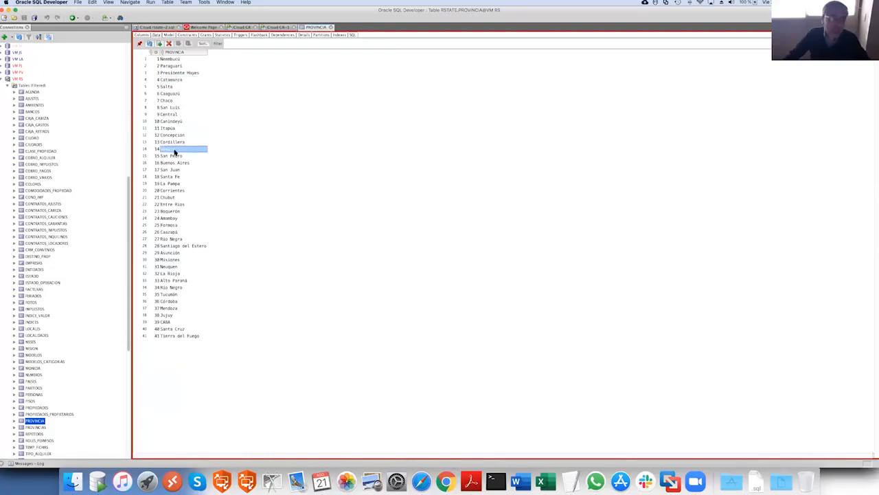
{"action": "left_click", "coordinate": [154, 129]}
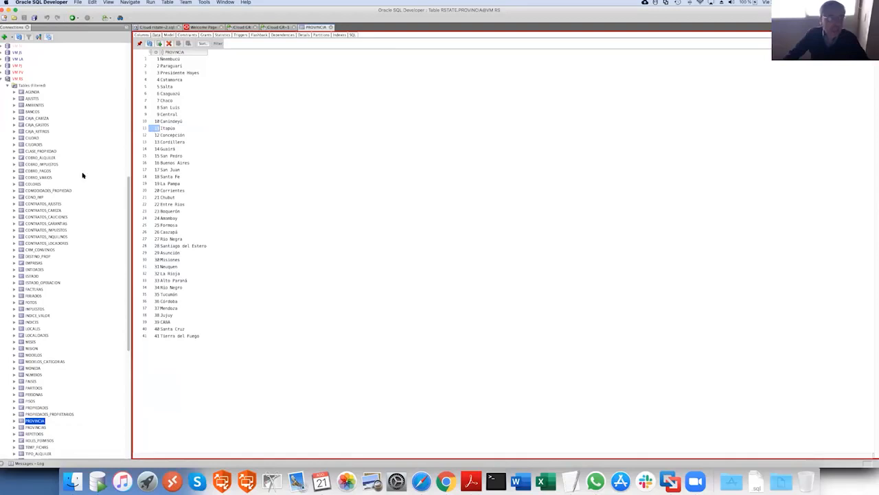
Set up normalization of the CIUDADES table's PAIS column into a new table named pais with primary key id
{"action": "left_click", "coordinate": [35, 145]}
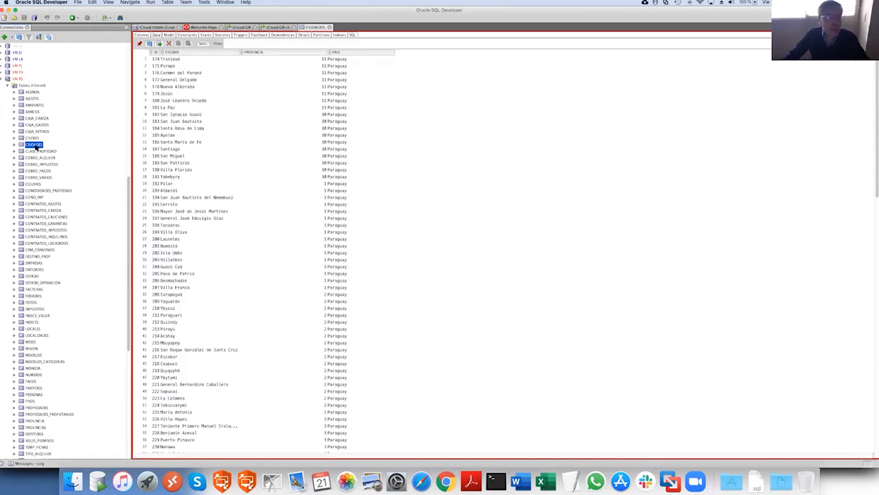
{"action": "right_click", "coordinate": [36, 147]}
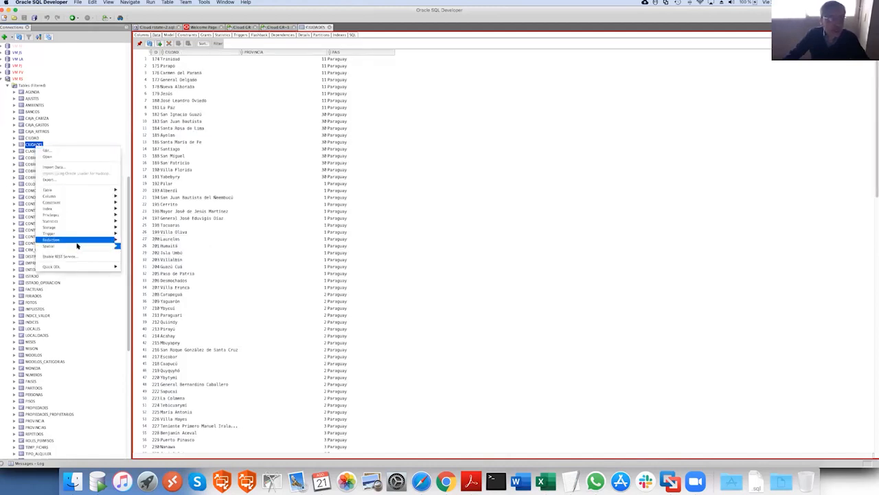
{"action": "mouse_move", "coordinate": [75, 191]}
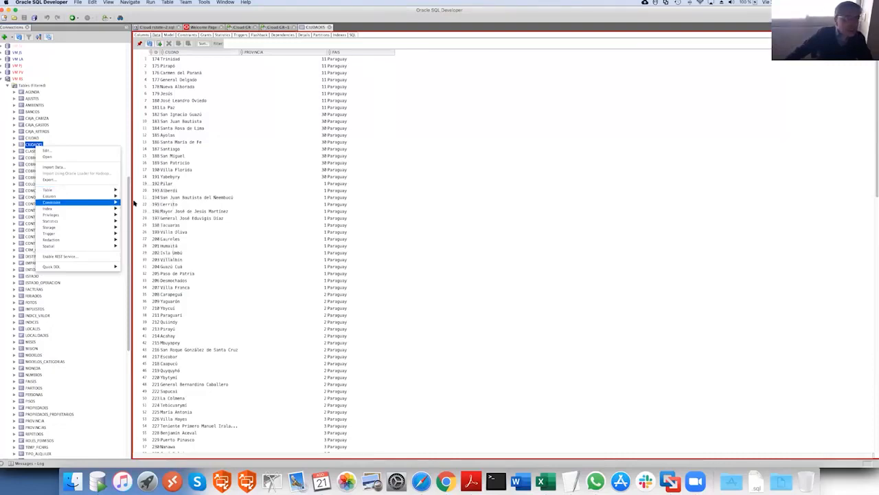
{"action": "mouse_move", "coordinate": [116, 196]}
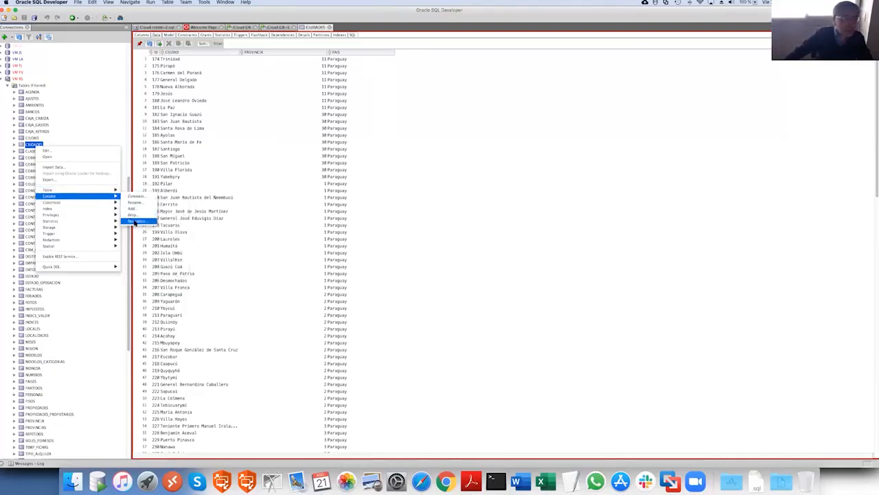
{"action": "left_click", "coordinate": [134, 221]}
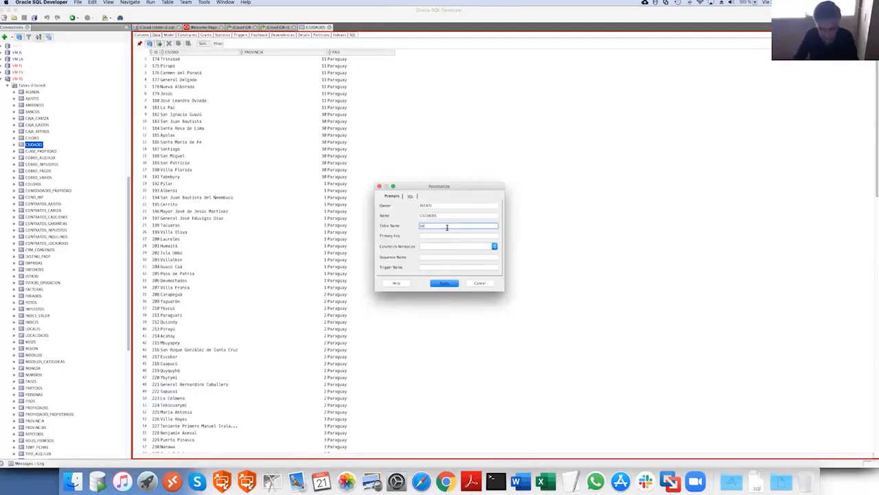
{"action": "left_click", "coordinate": [448, 236]}
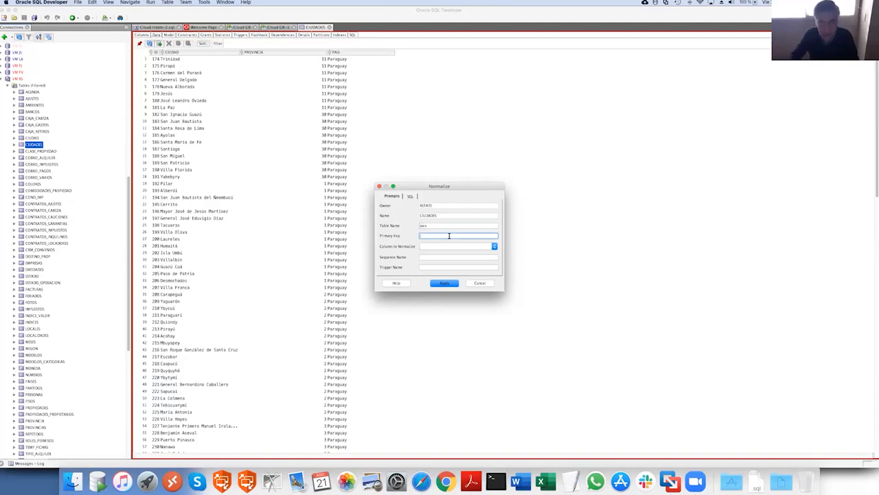
{"action": "type", "text": "id"}
{"action": "left_click", "coordinate": [450, 246]}
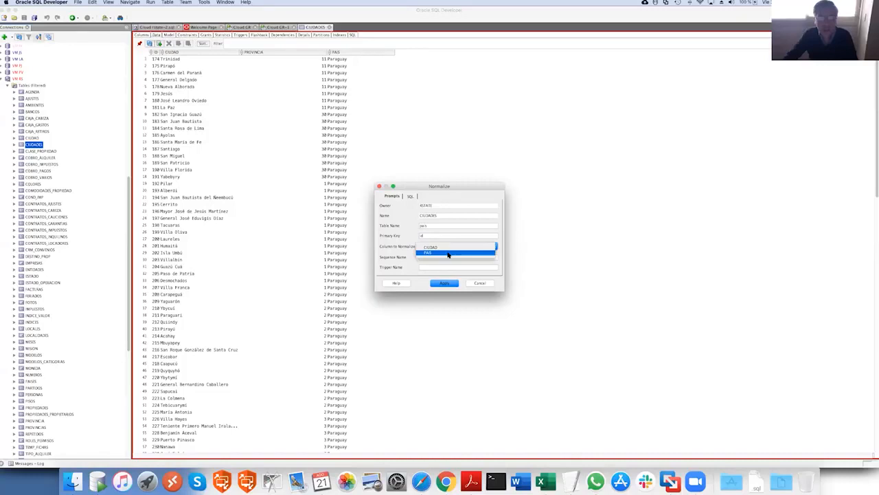
{"action": "left_click", "coordinate": [447, 253]}
Apply the PAIS column normalization with sequence pais_seq and trigger pais_tr, and refresh the CIUDADES data
{"action": "left_click", "coordinate": [444, 257]}
{"action": "type", "text": "pais_seq"}
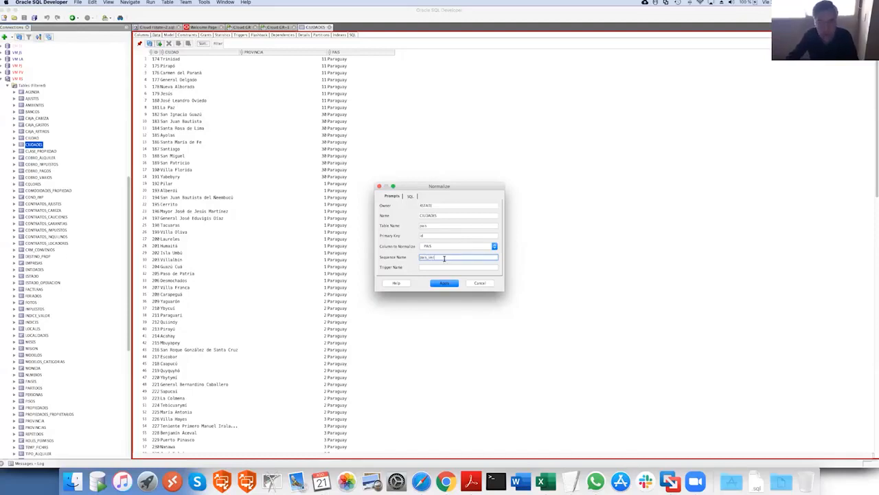
{"action": "left_click", "coordinate": [446, 268]}
{"action": "type", "text": "pais_tr"}
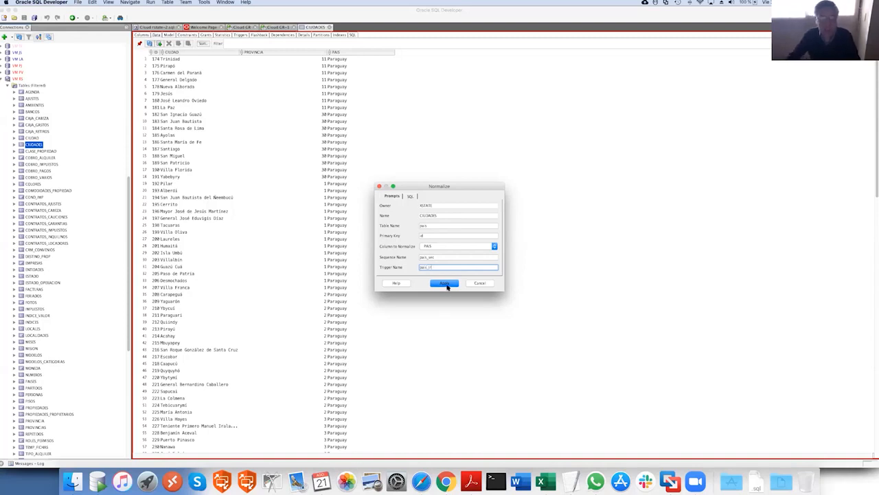
{"action": "left_click", "coordinate": [446, 284]}
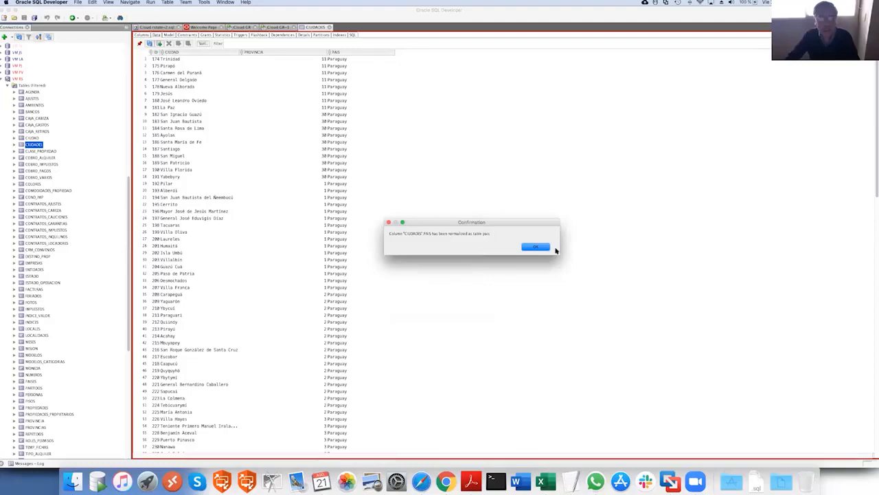
{"action": "left_click", "coordinate": [543, 247]}
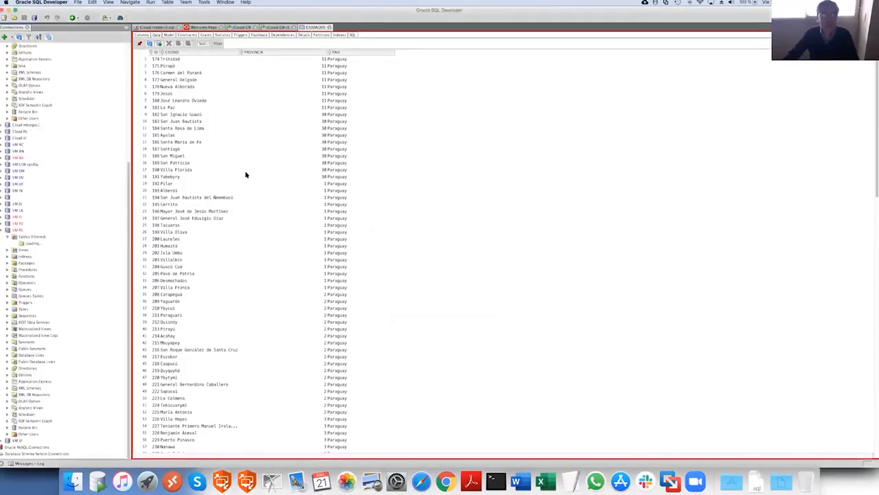
{"action": "left_click", "coordinate": [236, 128]}
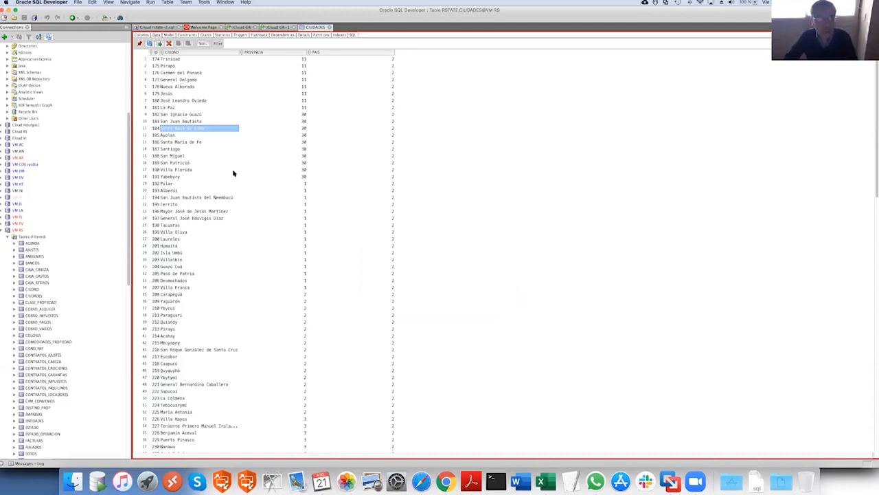
Switch to Chrome and check how the reloaded Ciudades Report and Ciudades Search pages show the province and country values
{"action": "left_click", "coordinate": [446, 481]}
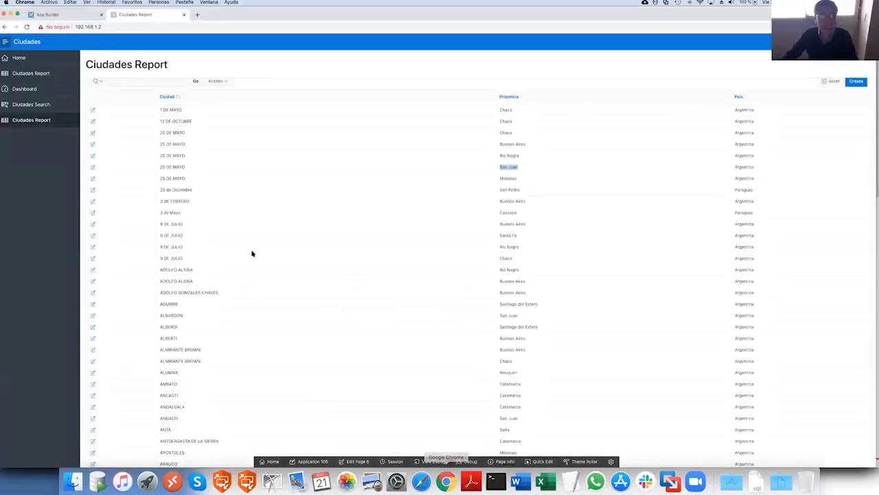
{"action": "left_click", "coordinate": [26, 27]}
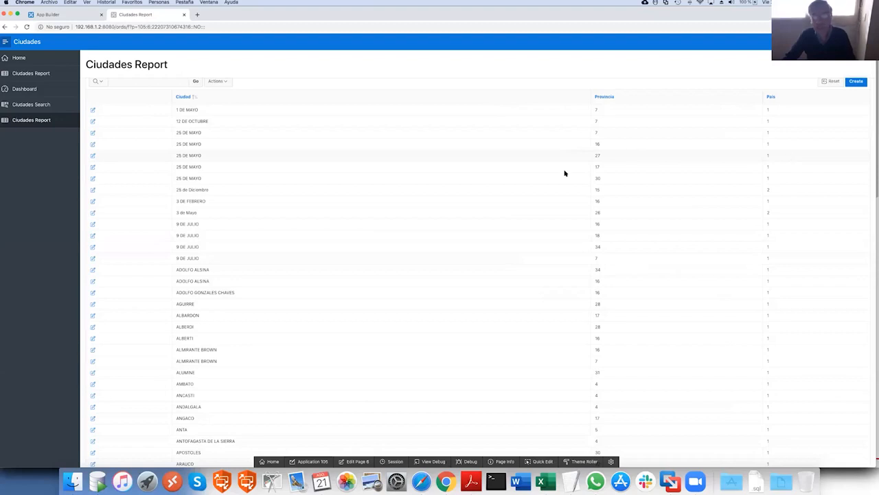
{"action": "left_click", "coordinate": [24, 104]}
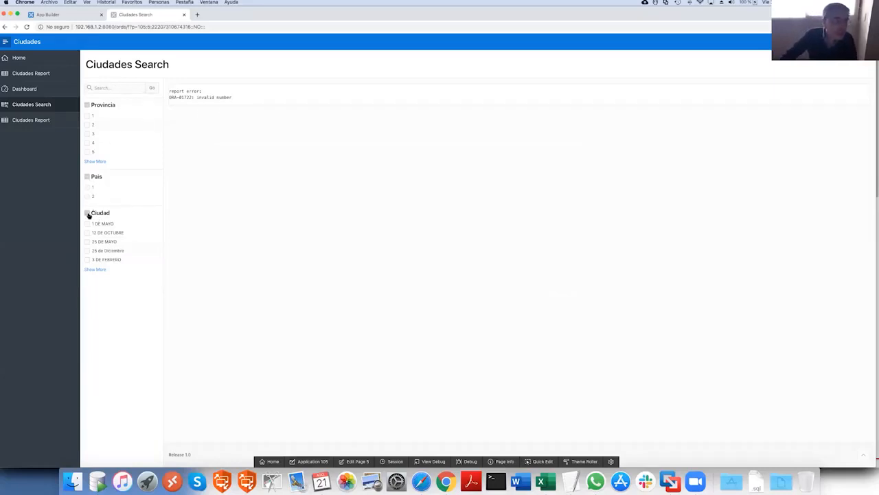
{"action": "left_click", "coordinate": [28, 26]}
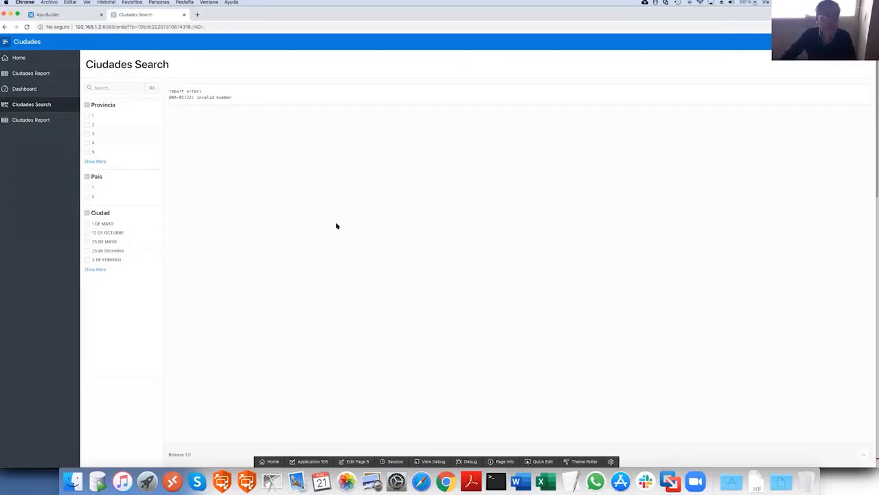
{"action": "left_click", "coordinate": [30, 121]}
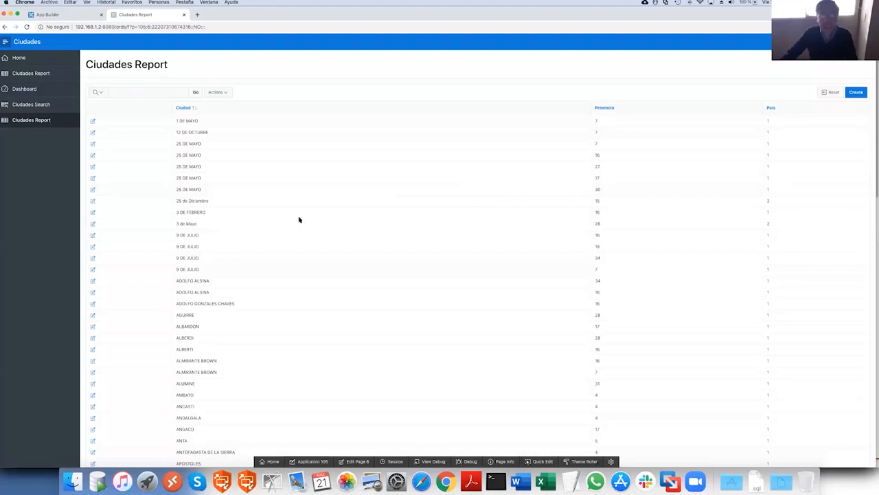
Open the edit form of a 25 DE MAYO city from the Ciudades Report and inspect its Provincia and Pais fields
{"action": "left_click", "coordinate": [93, 180]}
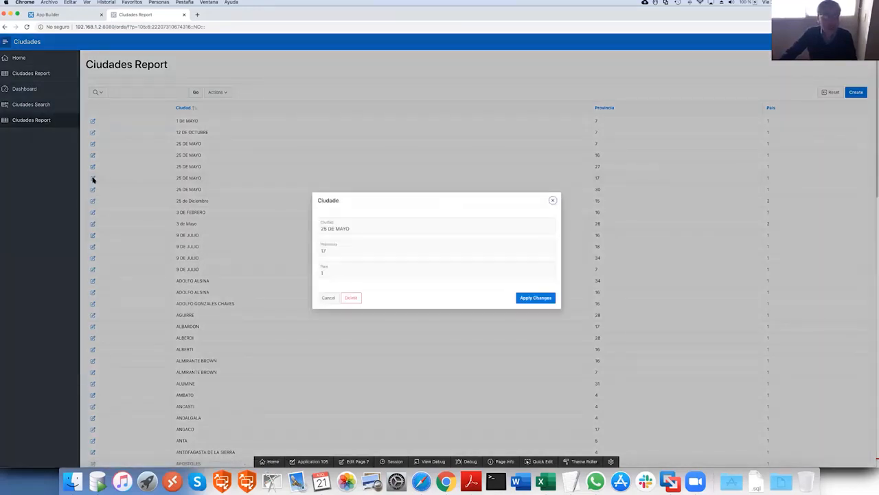
{"action": "left_click", "coordinate": [357, 250]}
{"action": "left_click_drag", "start_coordinate": [356, 250], "coordinate": [319, 250]}
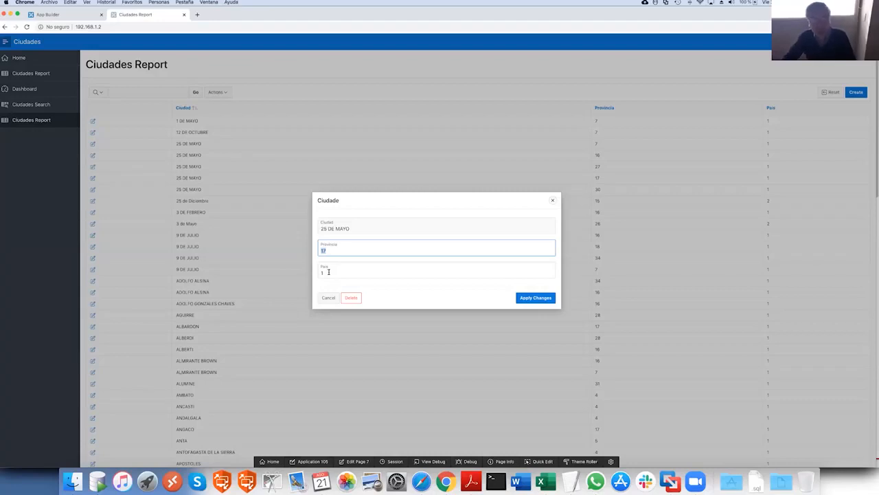
{"action": "left_click_drag", "start_coordinate": [327, 273], "coordinate": [319, 273]}
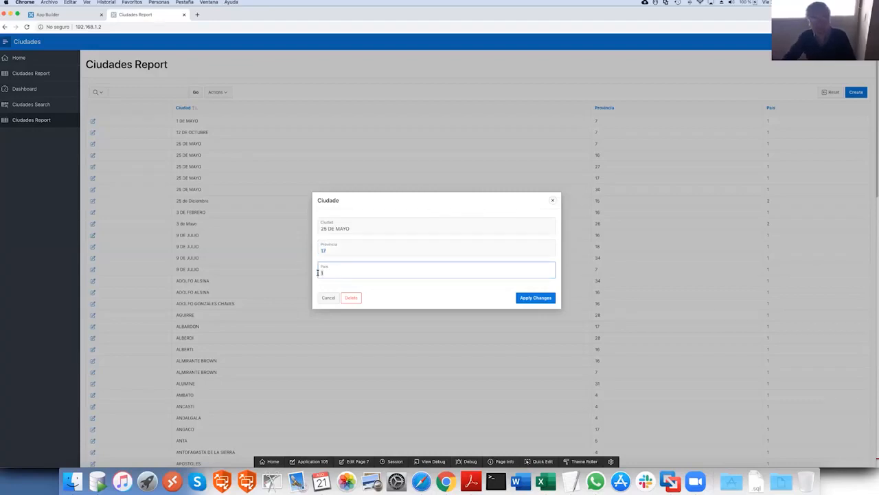
{"action": "left_click", "coordinate": [351, 251]}
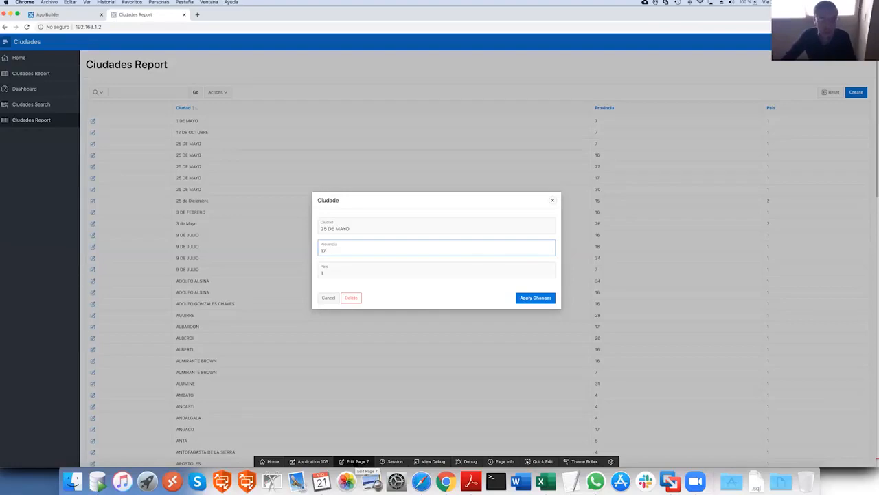
Open page 7 in Page Designer and go to the application's shared Lists of Values
{"action": "left_click", "coordinate": [355, 462]}
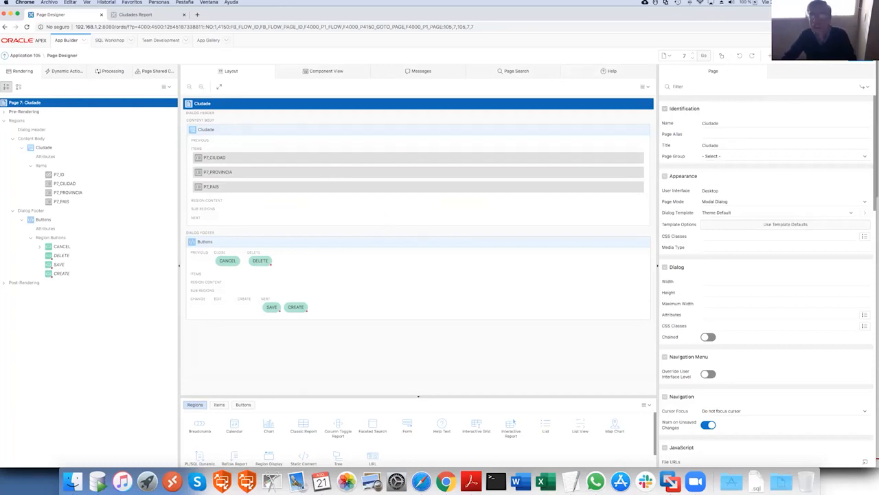
{"action": "left_click", "coordinate": [768, 58]}
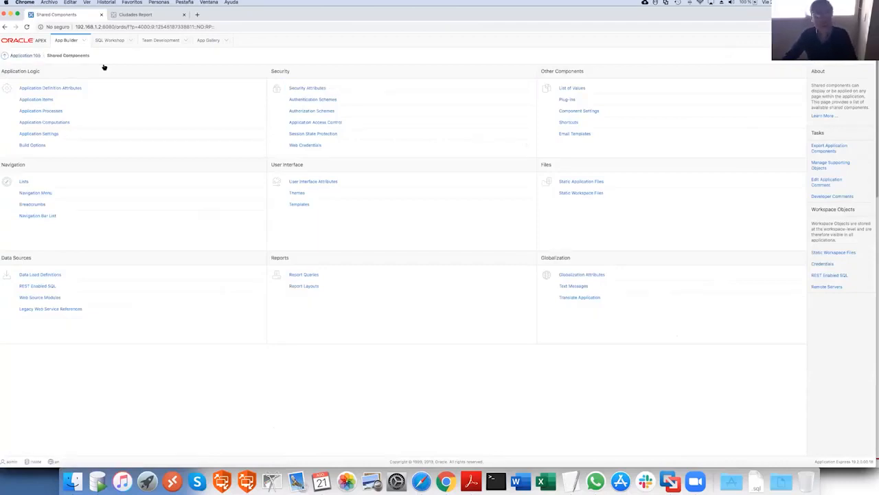
{"action": "left_click", "coordinate": [574, 89]}
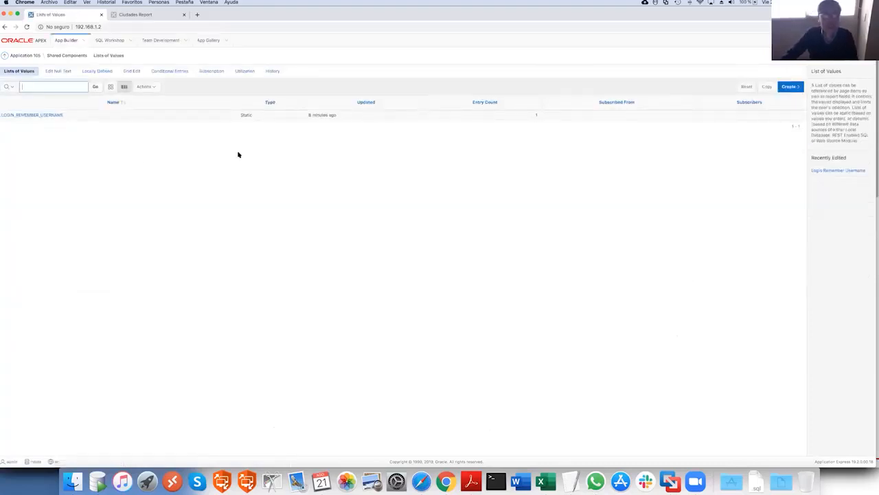
Start a new dynamic list of values from scratch and name it provincias
{"action": "left_click", "coordinate": [789, 86]}
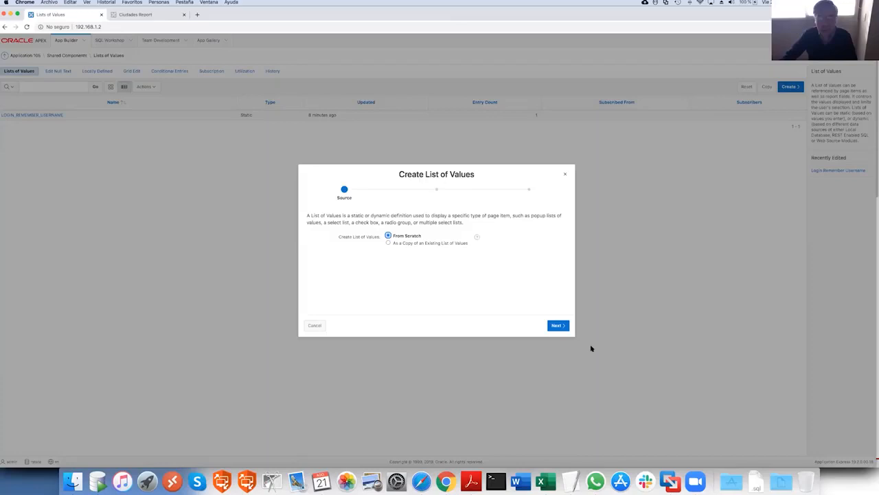
{"action": "left_click", "coordinate": [556, 326]}
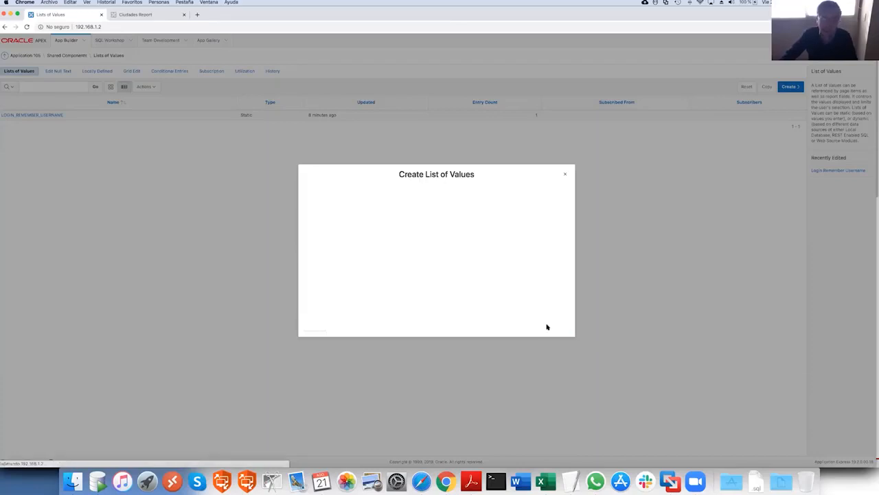
{"action": "left_click", "coordinate": [399, 235]}
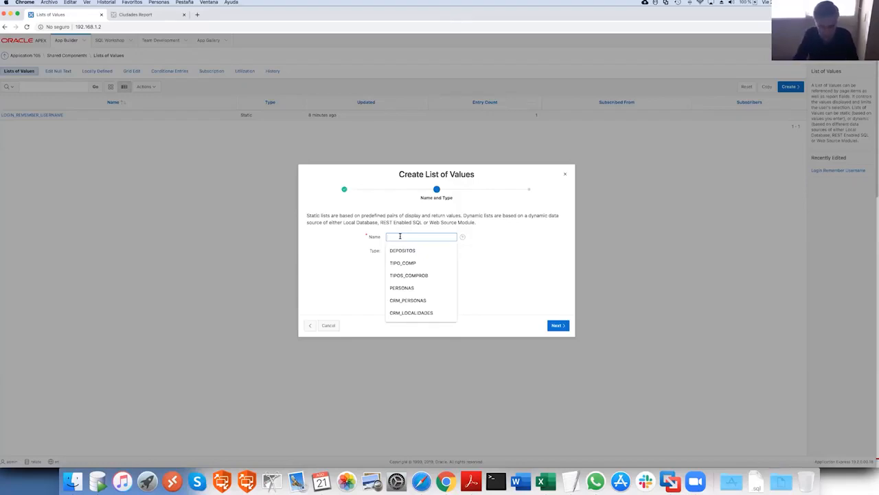
{"action": "type", "text": "provincias"}
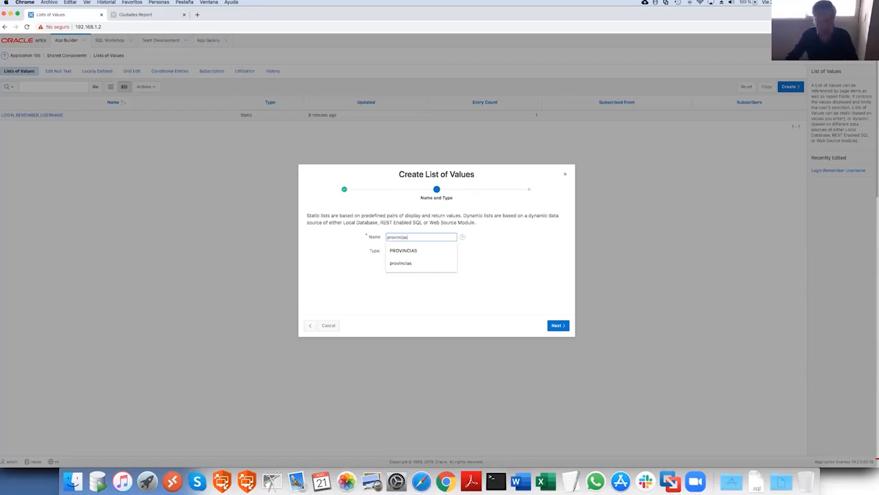
{"action": "left_click", "coordinate": [560, 325]}
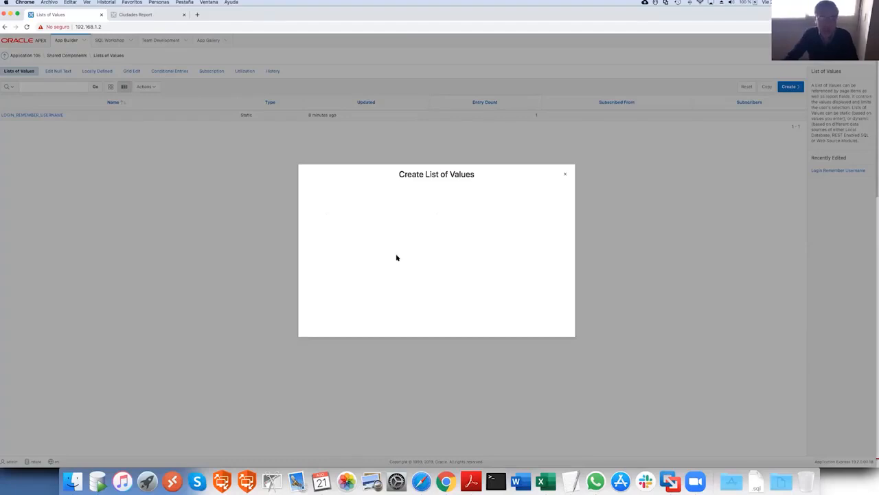
Set the list's source to the SQL query "select provincia, id from provincia"
{"action": "left_click", "coordinate": [419, 228]}
{"action": "type", "text": "select provinc"}
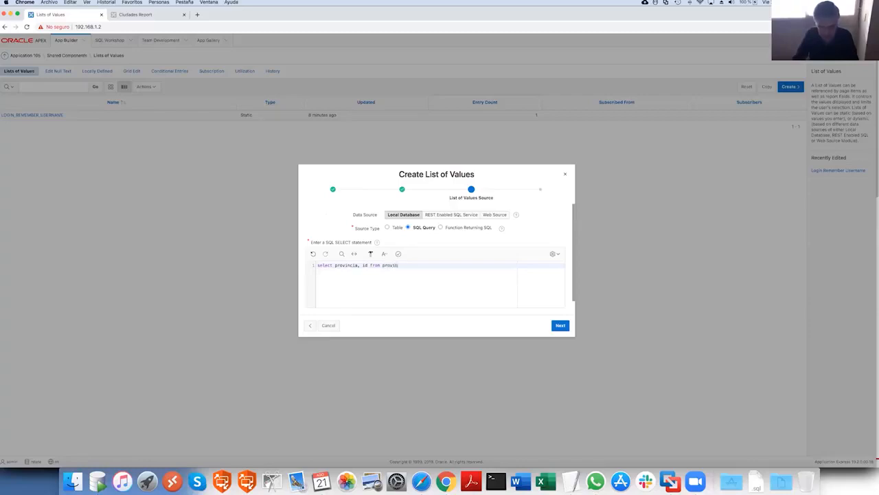
{"action": "type", "text": "ia"}
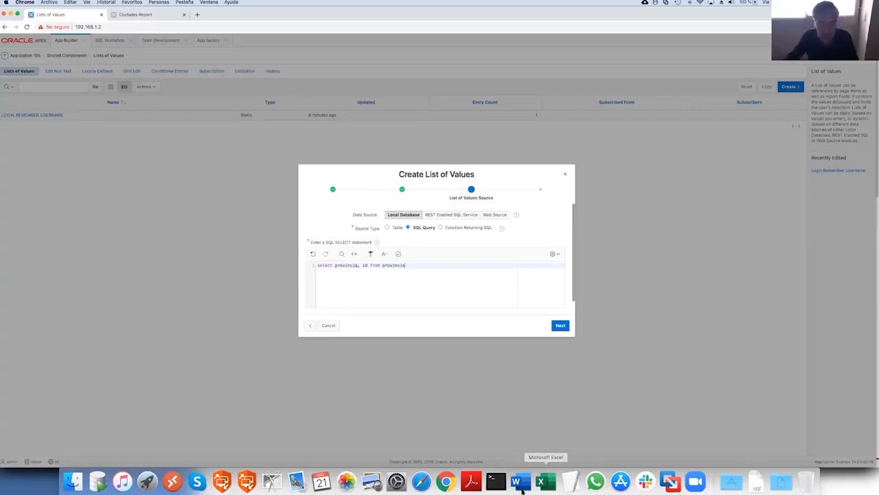
Switch to SQL Developer and check the columns and rows of the PROVINCIA table
{"action": "left_click", "coordinate": [98, 480]}
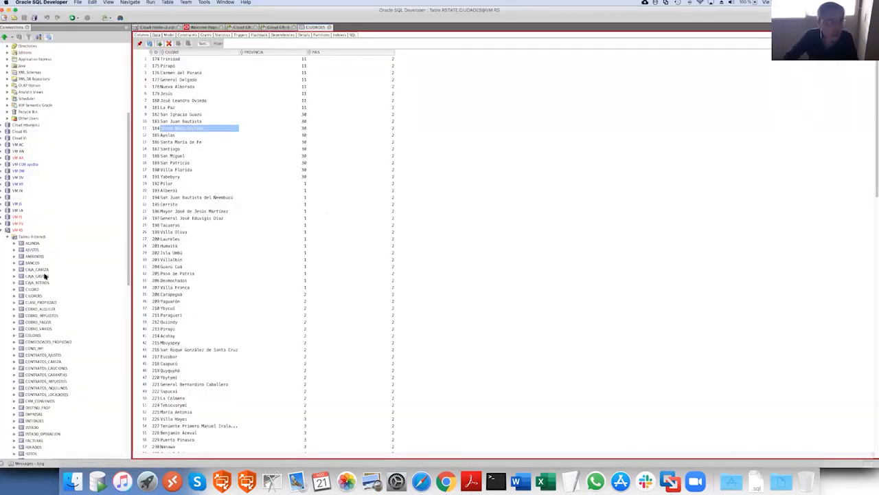
{"action": "scroll", "coordinate": [44, 276], "scroll_direction": "down", "scroll_amount": 1}
{"action": "scroll", "coordinate": [44, 275], "scroll_direction": "down", "scroll_amount": 10}
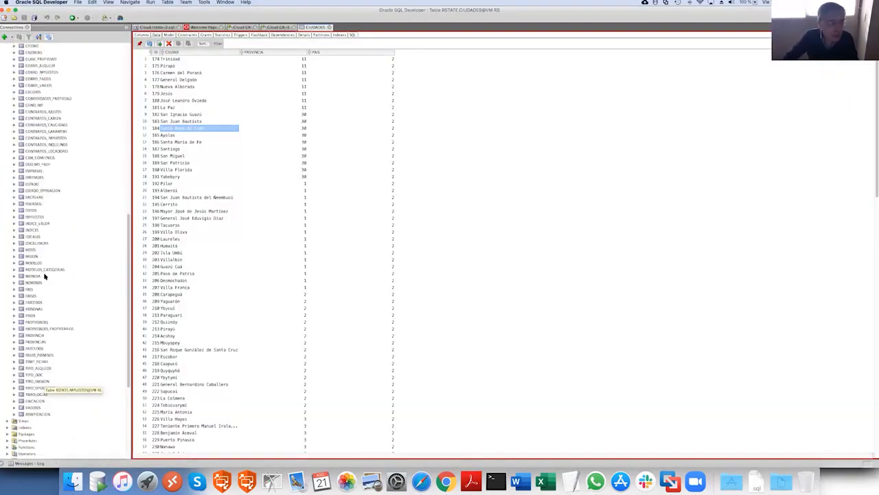
{"action": "left_click", "coordinate": [35, 257]}
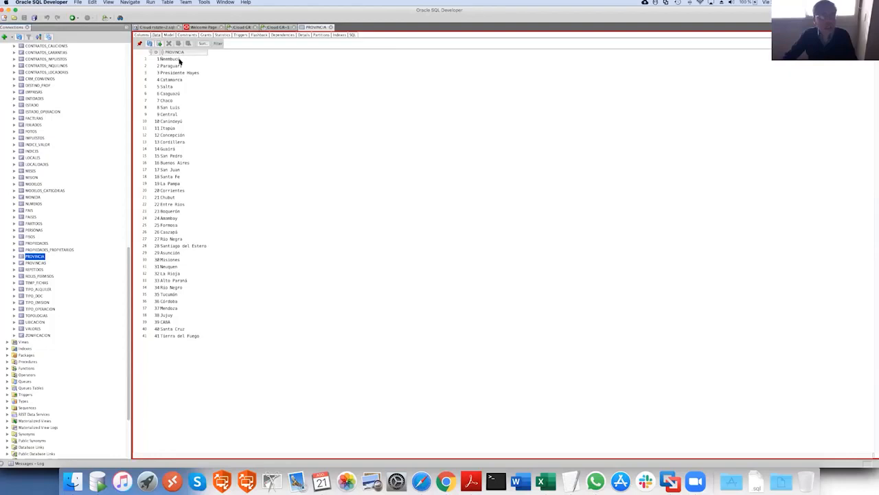
{"action": "left_click", "coordinate": [180, 68]}
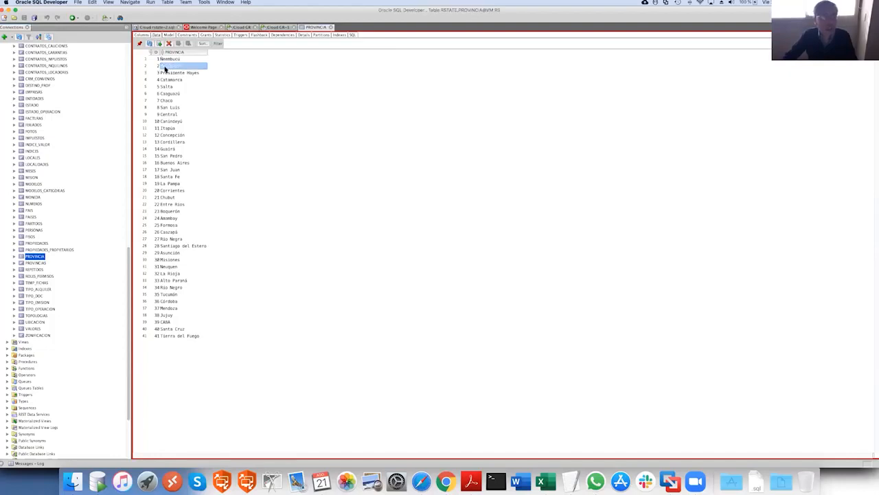
Return to APEX in Chrome and create the provincias list with ID as the return column and PROVINCIA as the display column
{"action": "left_click", "coordinate": [155, 67]}
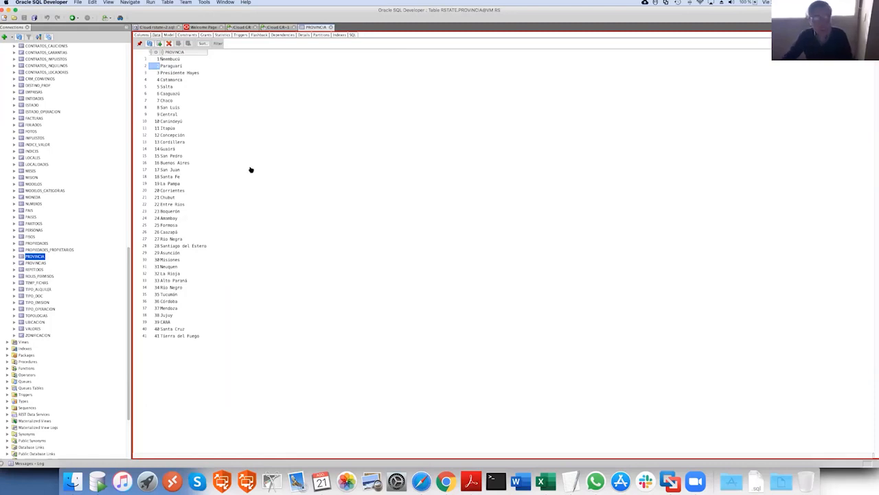
{"action": "key", "text": "super+Tab"}
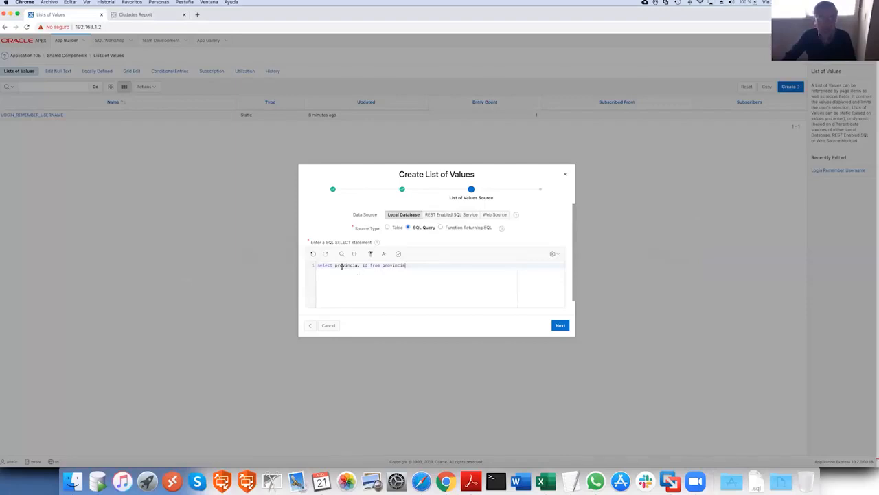
{"action": "double_click", "coordinate": [347, 266]}
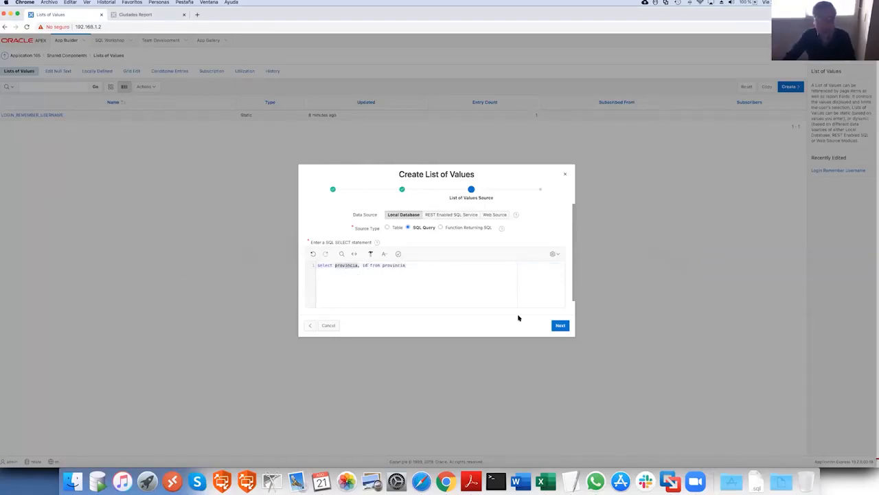
{"action": "left_click", "coordinate": [559, 326]}
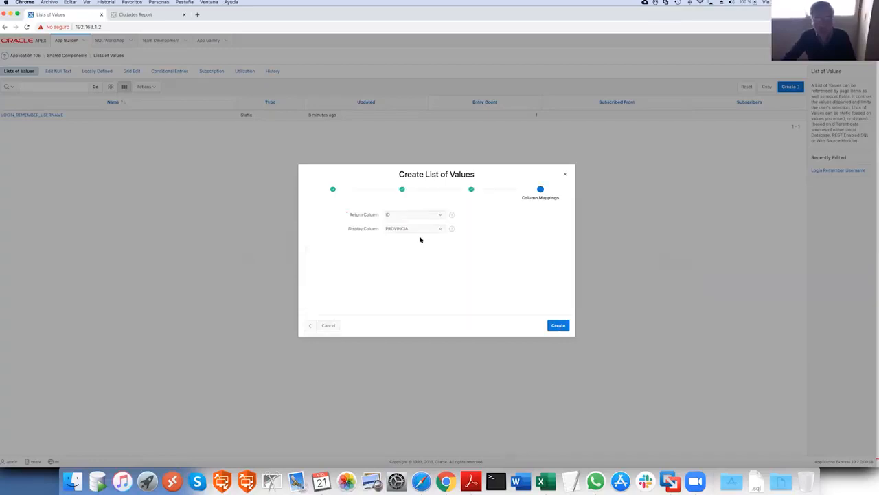
{"action": "left_click", "coordinate": [557, 328]}
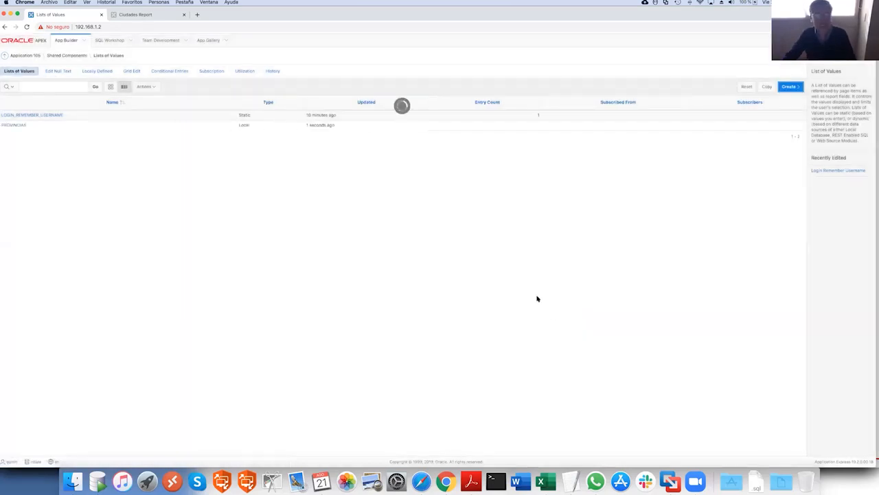
Start another dynamic list of values from scratch and name it paises
{"action": "left_click", "coordinate": [792, 87]}
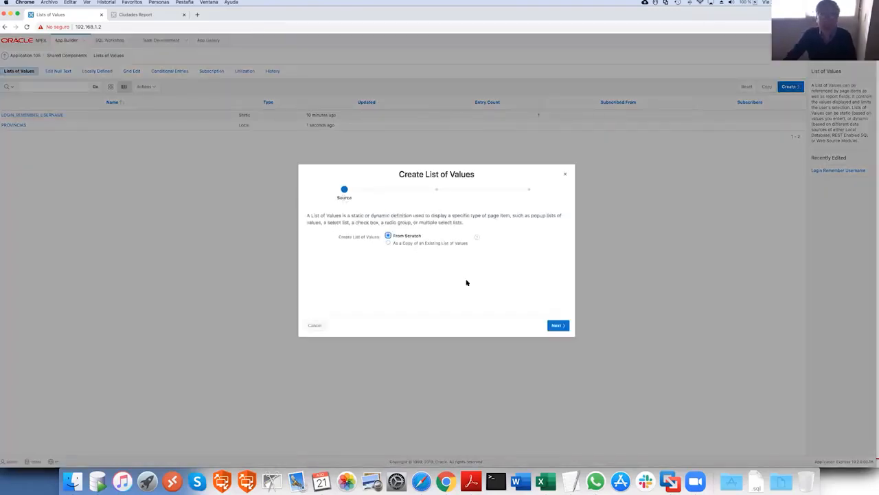
{"action": "left_click", "coordinate": [558, 325]}
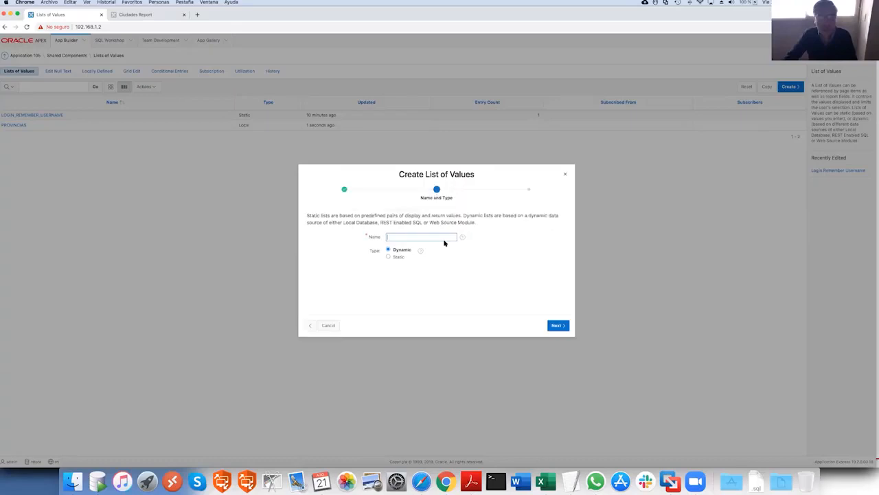
{"action": "left_click", "coordinate": [424, 236]}
{"action": "type", "text": "paises"}
{"action": "left_click", "coordinate": [558, 325]}
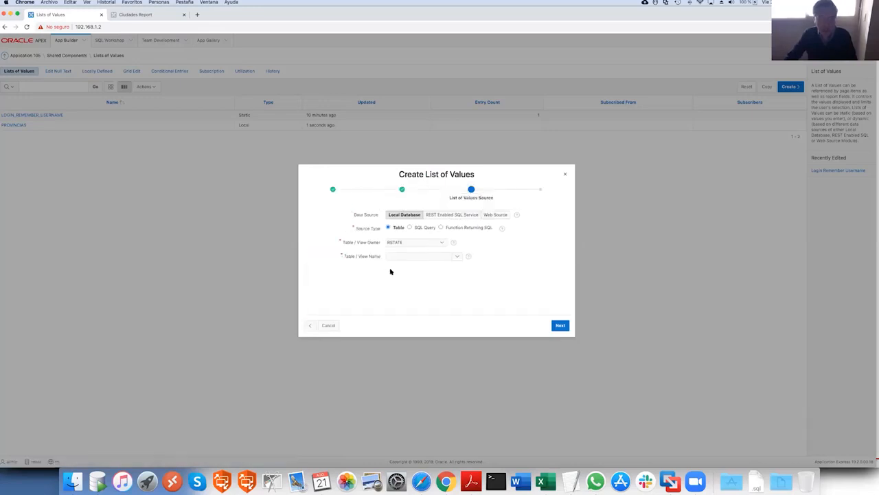
Source the list from a SQL query selecting pais and id, and create it with ID as return column and PAIS as display column
{"action": "left_click", "coordinate": [422, 227]}
{"action": "left_click", "coordinate": [408, 268]}
{"action": "type", "text": "select pa"}
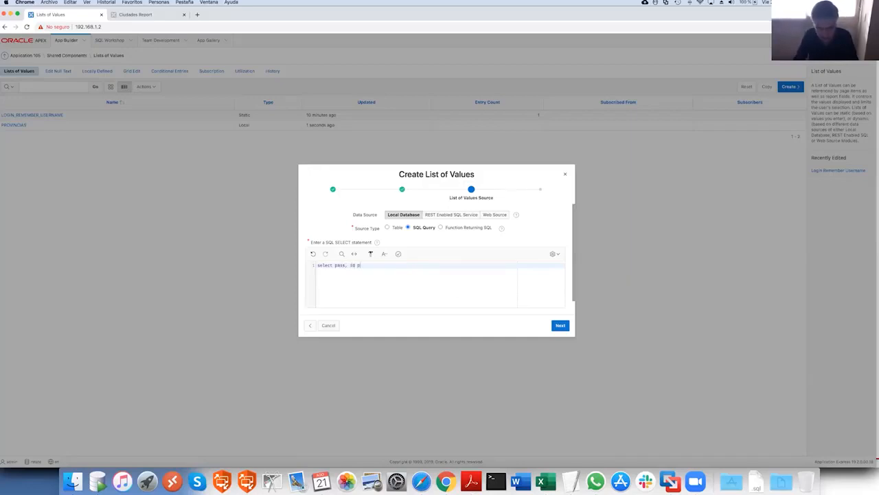
{"action": "type", "text": "is"}
{"action": "left_click", "coordinate": [561, 326]}
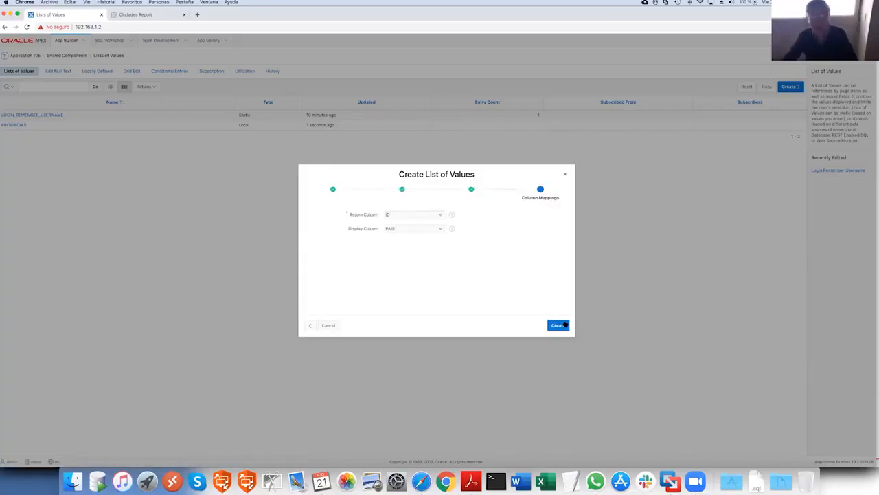
{"action": "left_click", "coordinate": [559, 325]}
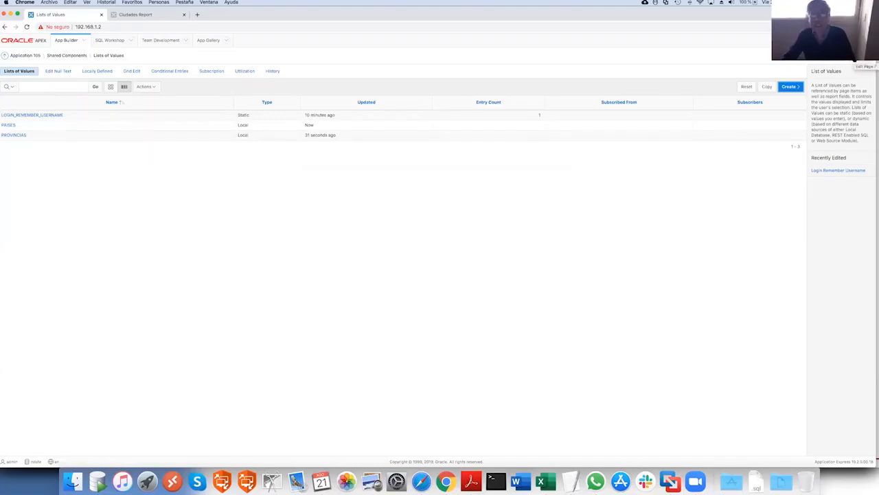
Reopen page 7 in Page Designer and inspect the Provincia and Pais fields in the running application's city form
{"action": "left_click", "coordinate": [854, 56]}
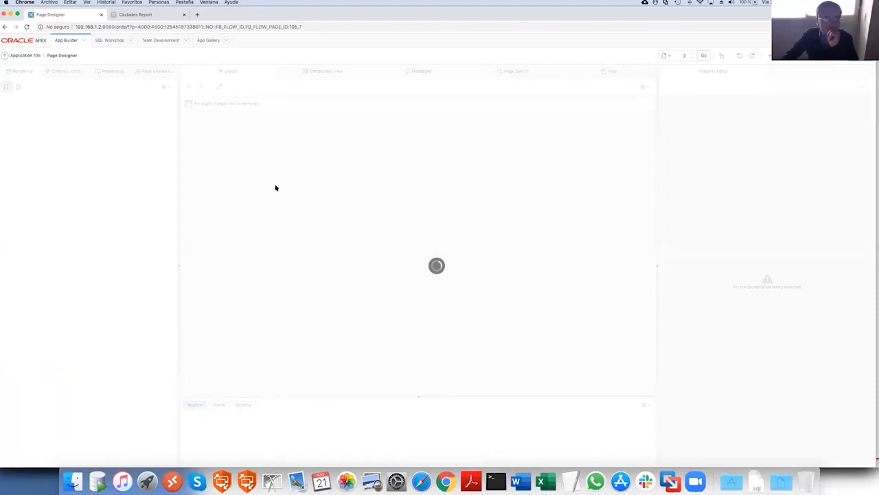
{"action": "left_click", "coordinate": [141, 14]}
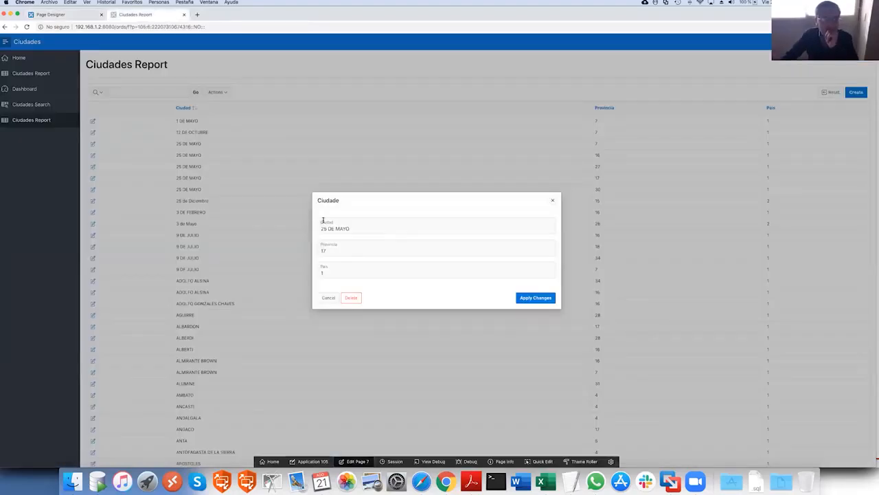
{"action": "left_click", "coordinate": [348, 250]}
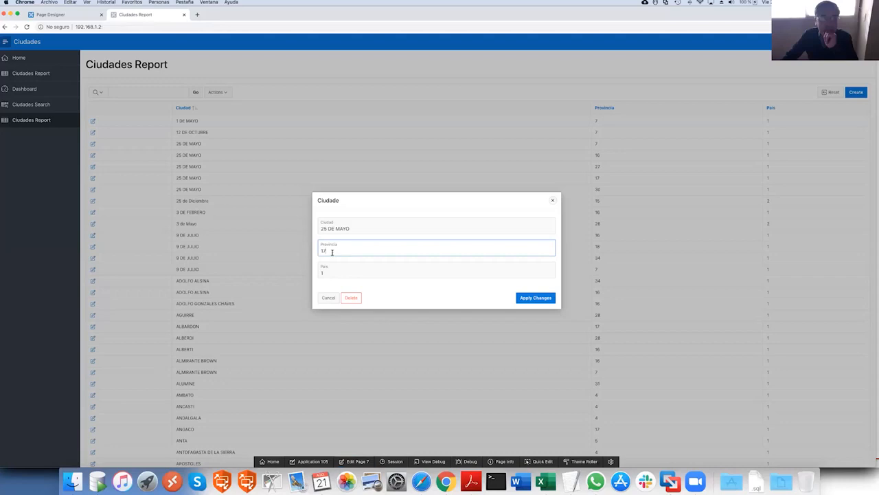
{"action": "left_click", "coordinate": [341, 273]}
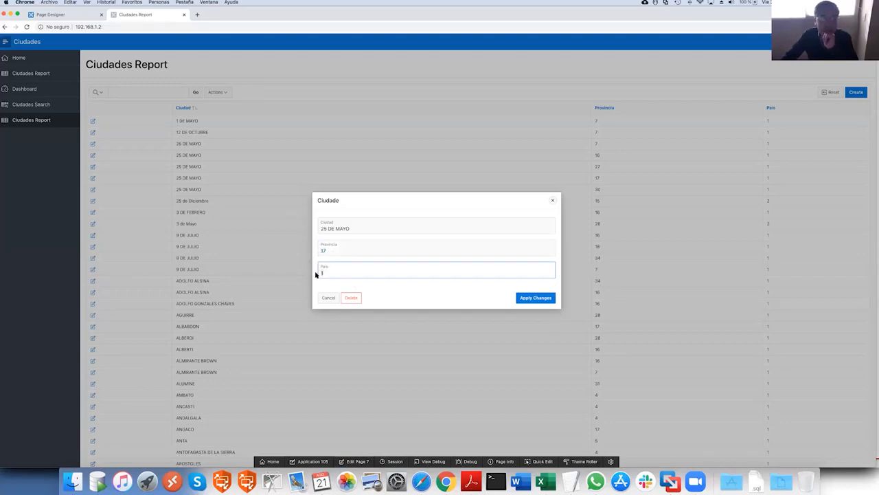
In Page Designer, change the P7_PROVINCIA item's type to Select List
{"action": "left_click", "coordinate": [61, 14]}
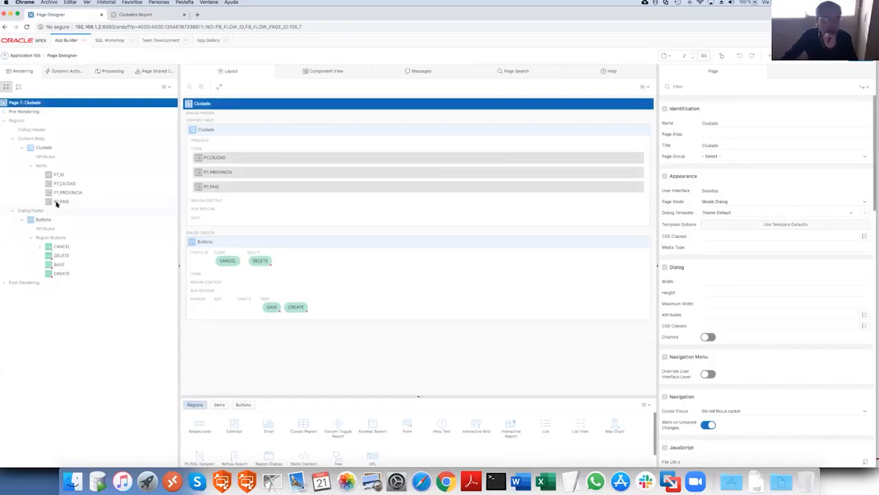
{"action": "left_click", "coordinate": [63, 192]}
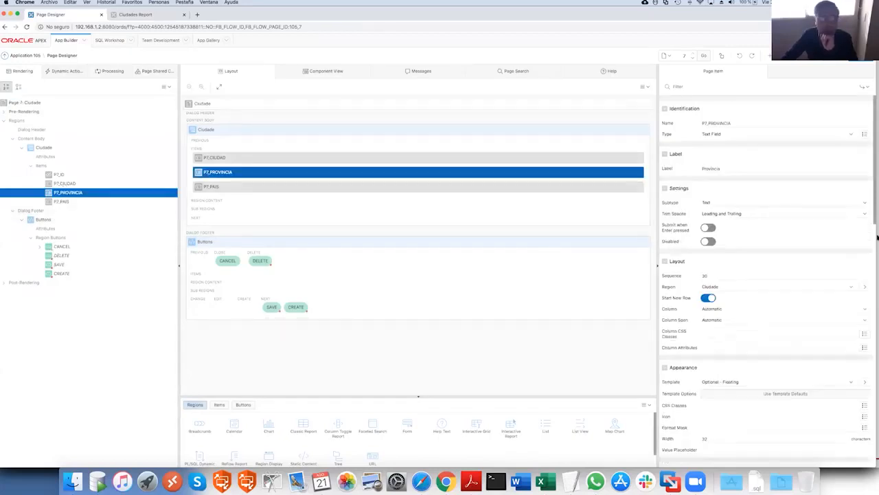
{"action": "left_click", "coordinate": [749, 136]}
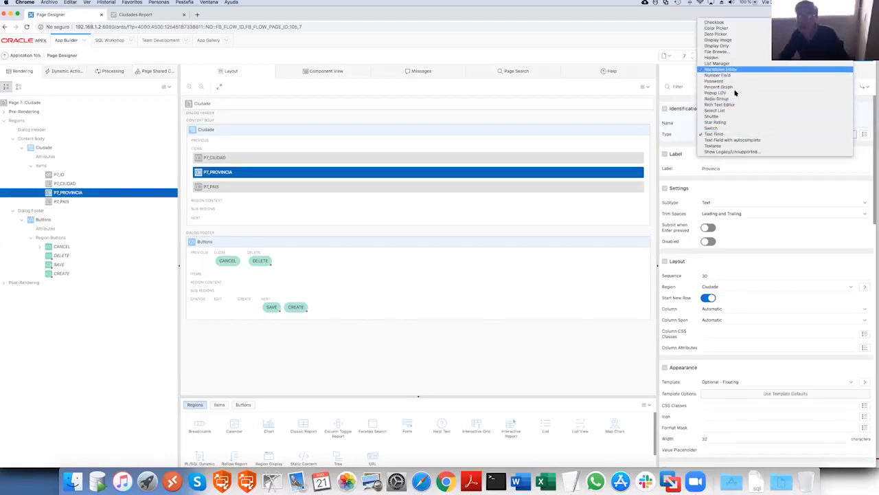
{"action": "left_click", "coordinate": [734, 110]}
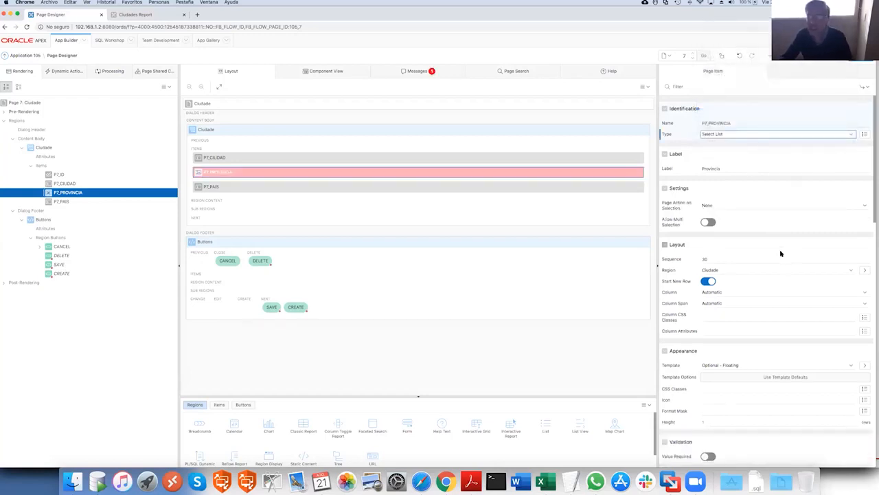
Base P7_PROVINCIA's list of values on the shared component PROVINCIAS
{"action": "scroll", "coordinate": [749, 316], "scroll_direction": "down", "scroll_amount": 4}
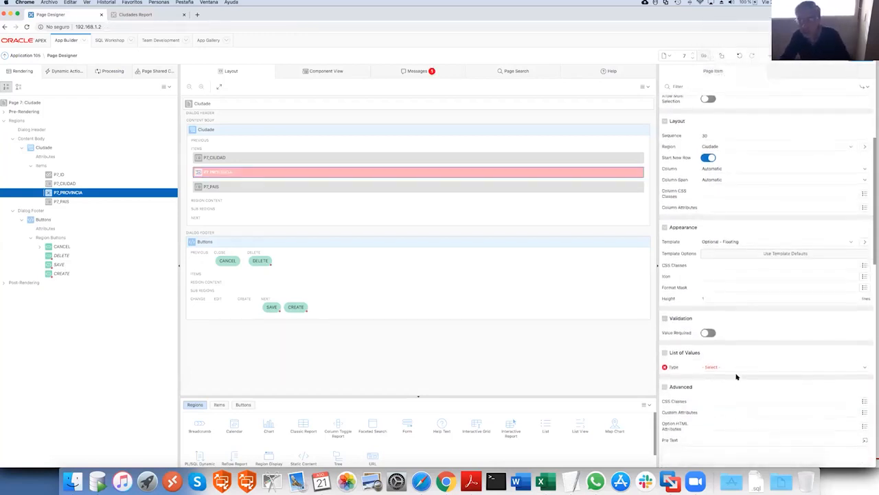
{"action": "left_click", "coordinate": [737, 368]}
{"action": "left_click", "coordinate": [734, 374]}
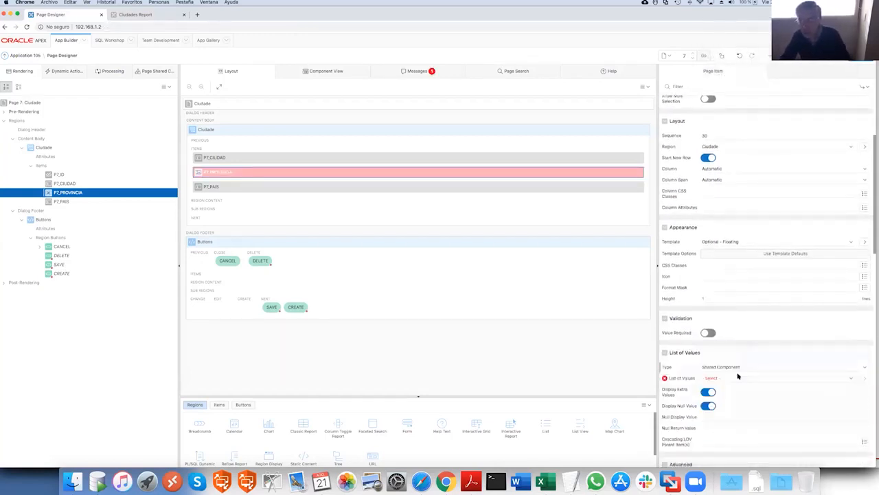
{"action": "left_click", "coordinate": [735, 378]}
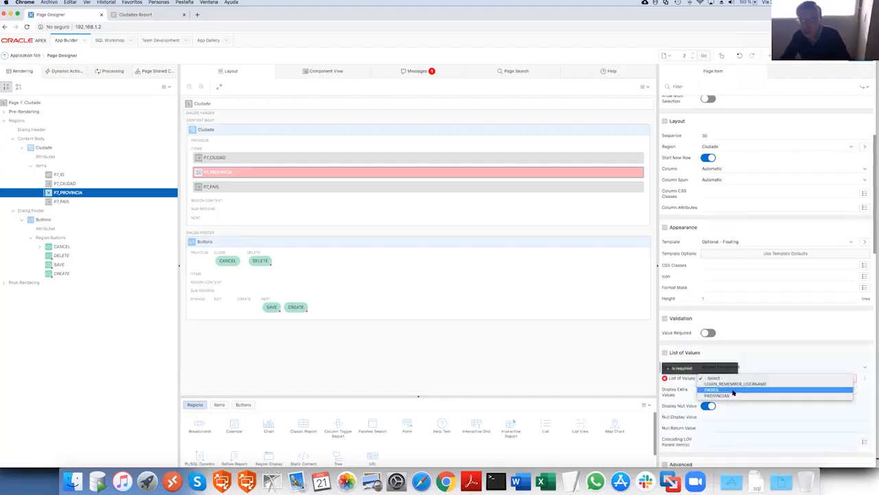
{"action": "left_click", "coordinate": [733, 397]}
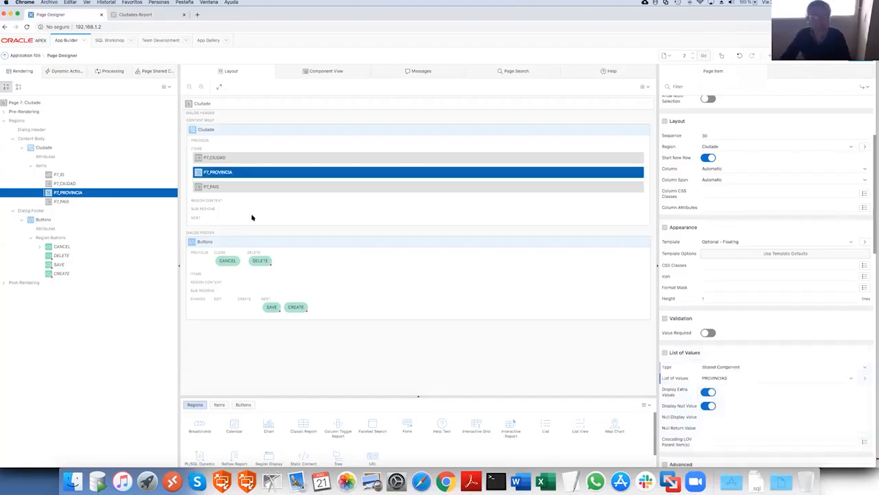
Change the P7_PAIS item's type to Select List
{"action": "left_click", "coordinate": [63, 202]}
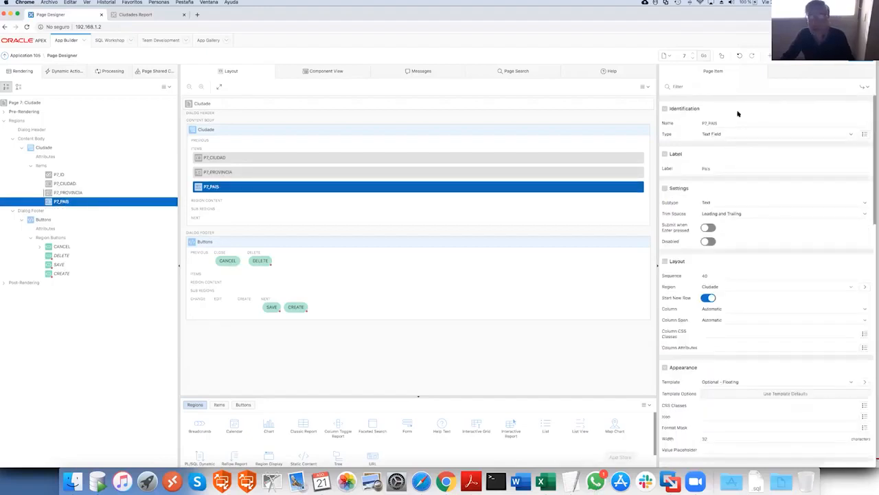
{"action": "left_click", "coordinate": [735, 134]}
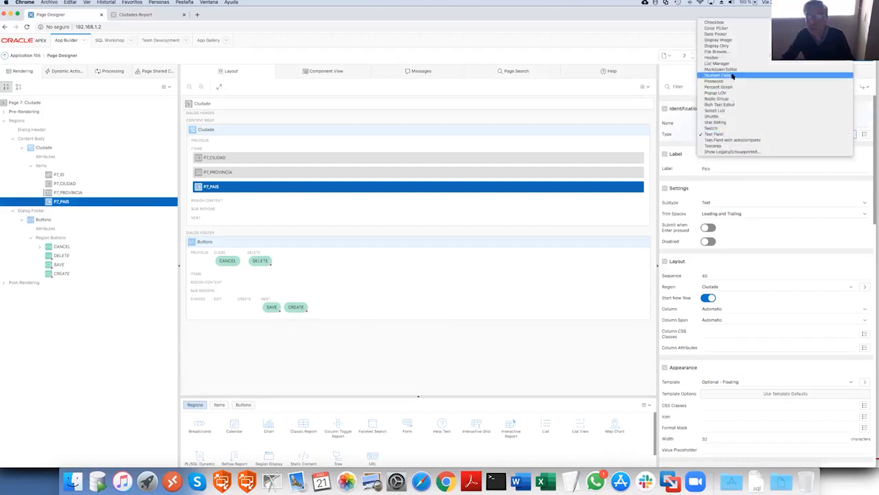
{"action": "left_click", "coordinate": [716, 110]}
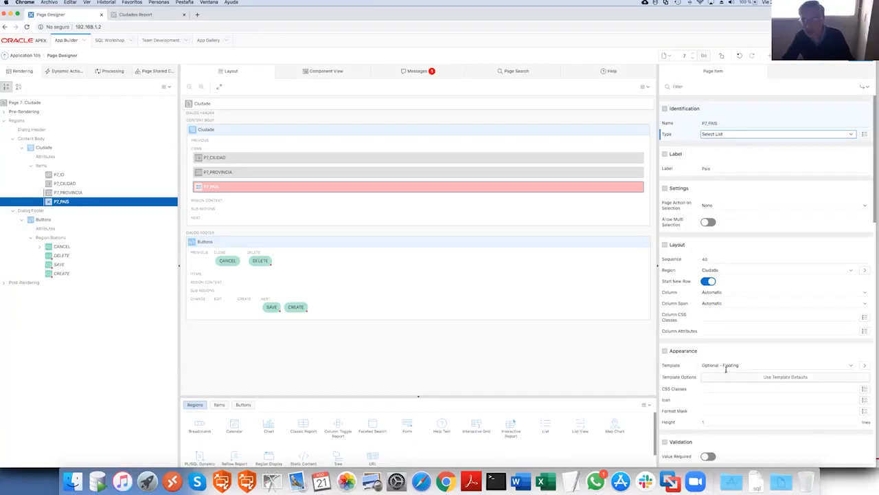
Base P7_PAIS's list of values on the shared component PAISES and save the page
{"action": "scroll", "coordinate": [727, 369], "scroll_direction": "down", "scroll_amount": 5}
{"action": "left_click", "coordinate": [725, 290]}
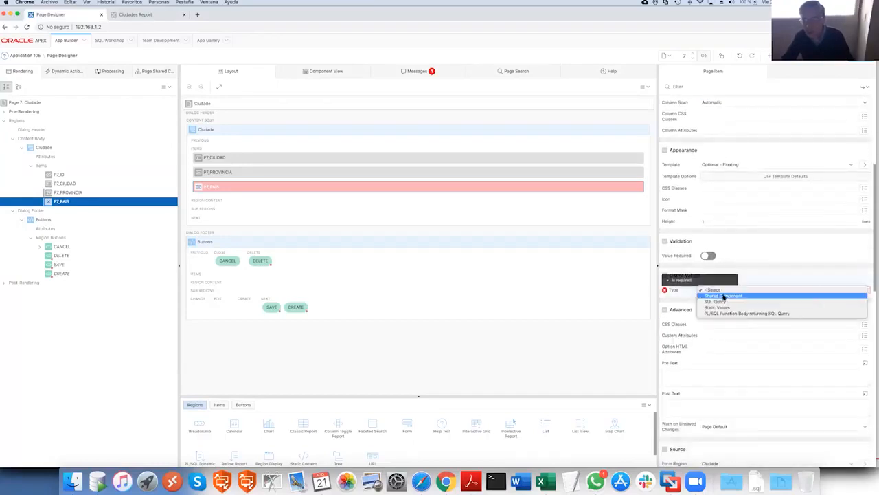
{"action": "left_click", "coordinate": [725, 297]}
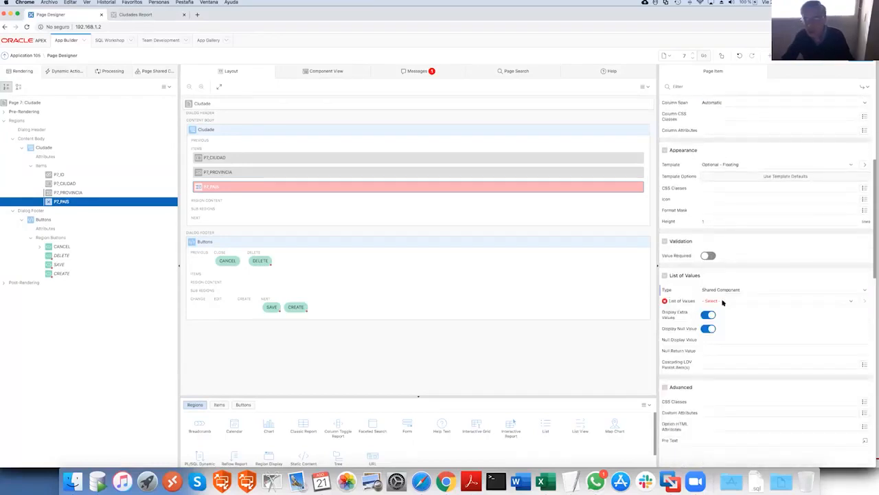
{"action": "left_click", "coordinate": [722, 301]}
{"action": "left_click", "coordinate": [729, 307]}
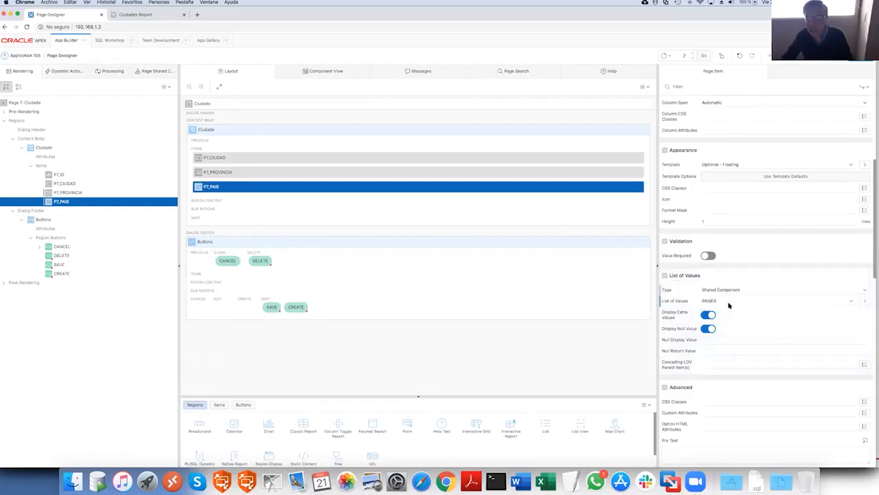
{"action": "left_click", "coordinate": [843, 55]}
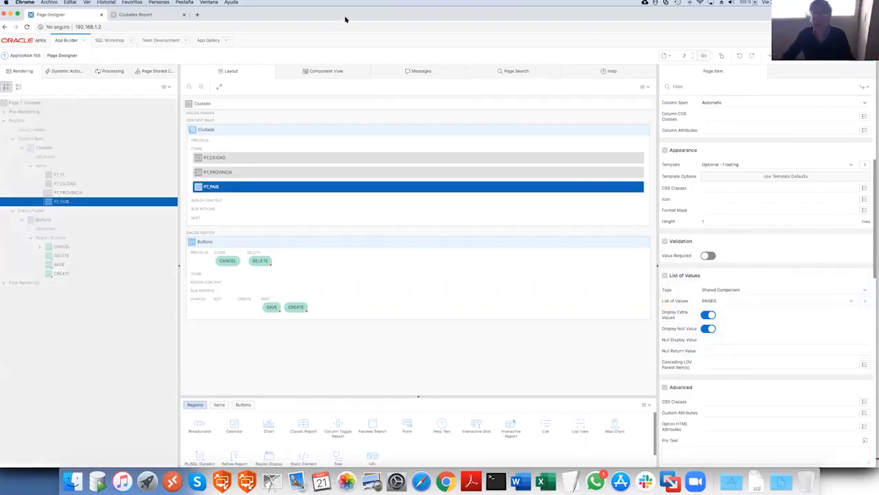
Close the old city form in the running application, open the 3 DE FEBRERO record and check its Provincia choices
{"action": "left_click", "coordinate": [150, 16]}
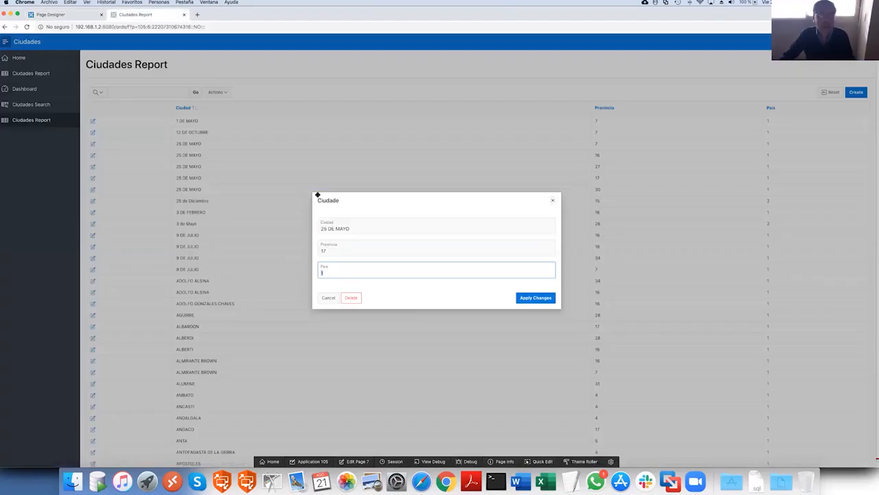
{"action": "left_click", "coordinate": [328, 297]}
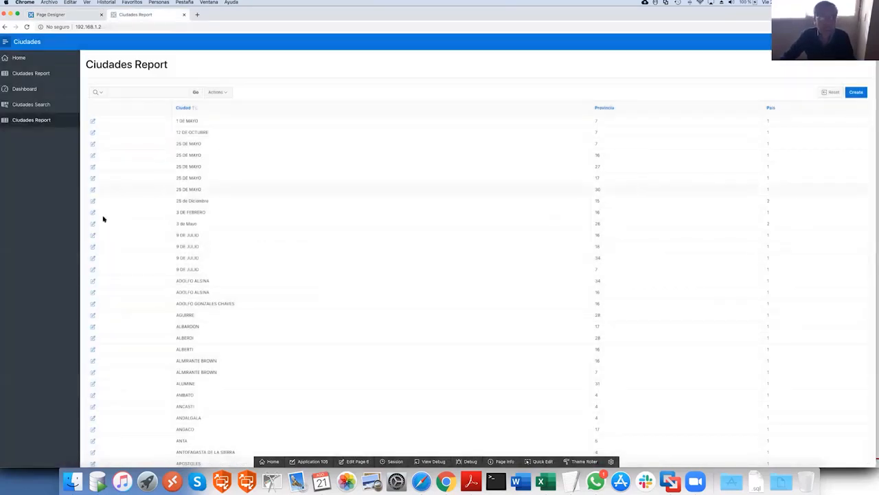
{"action": "left_click", "coordinate": [92, 212]}
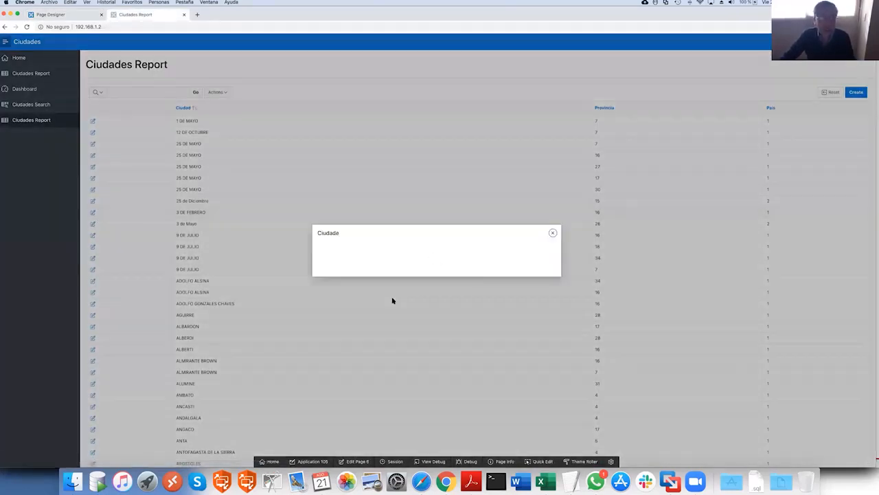
{"action": "left_click", "coordinate": [368, 251]}
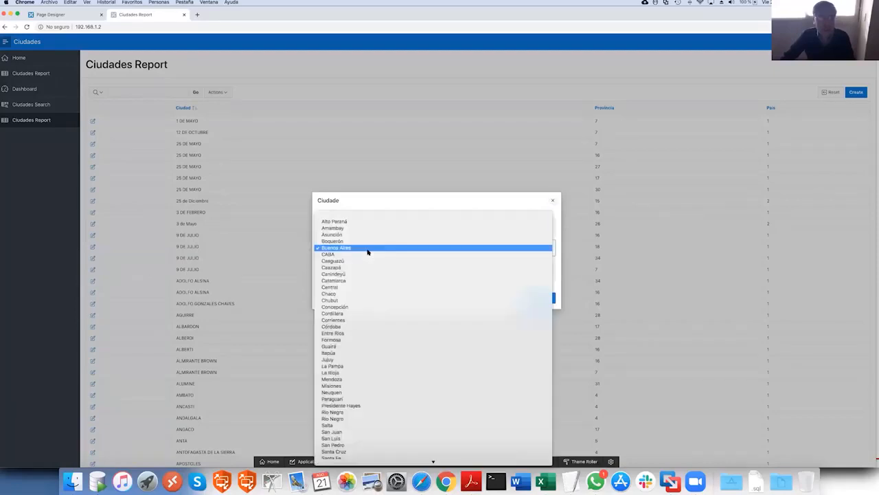
{"action": "left_click", "coordinate": [368, 249]}
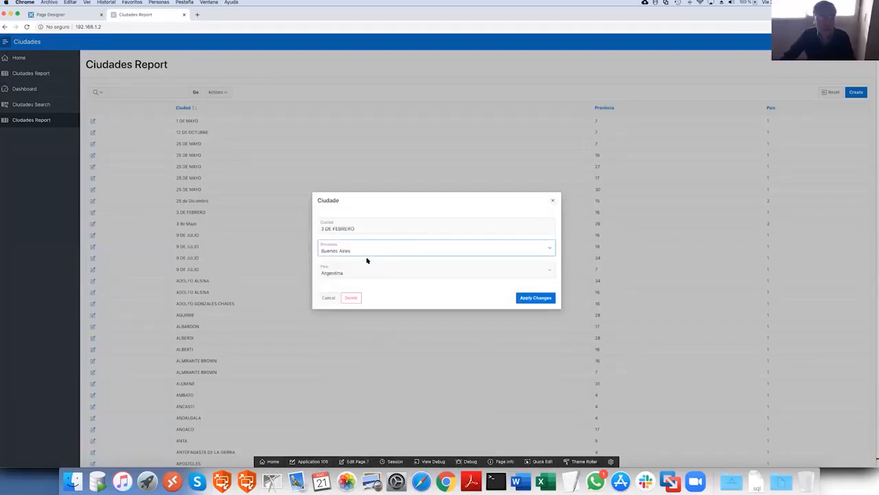
Check the 3 DE FEBRERO record's País choices, set its Provincia to Central and apply the changes
{"action": "left_click", "coordinate": [365, 275]}
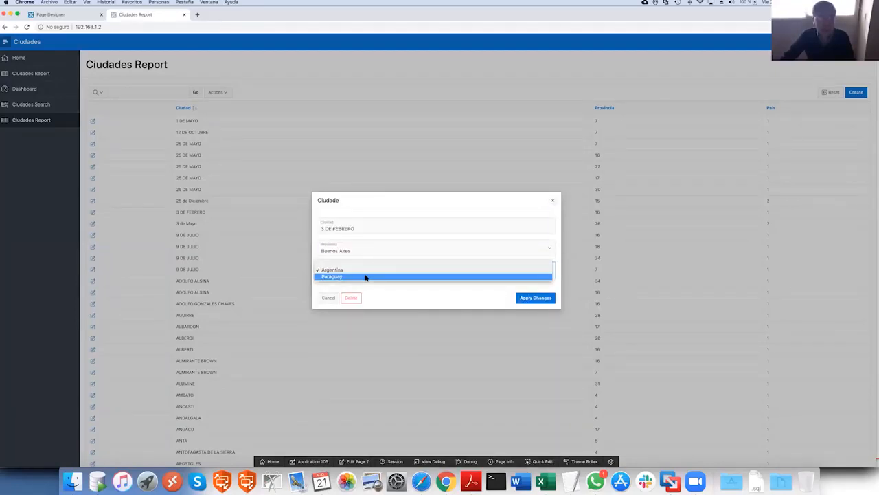
{"action": "left_click", "coordinate": [367, 261]}
{"action": "left_click", "coordinate": [367, 250]}
{"action": "left_click", "coordinate": [351, 286]}
{"action": "left_click", "coordinate": [537, 298]}
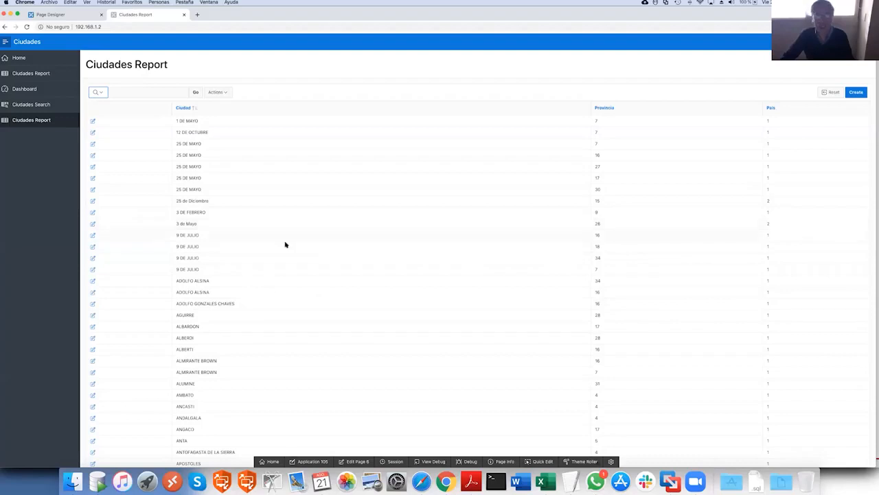
On page 6, make the report's PROVINCIA column Plain Text (based on List of Values) using the PROVINCIAS list
{"action": "left_click", "coordinate": [357, 462]}
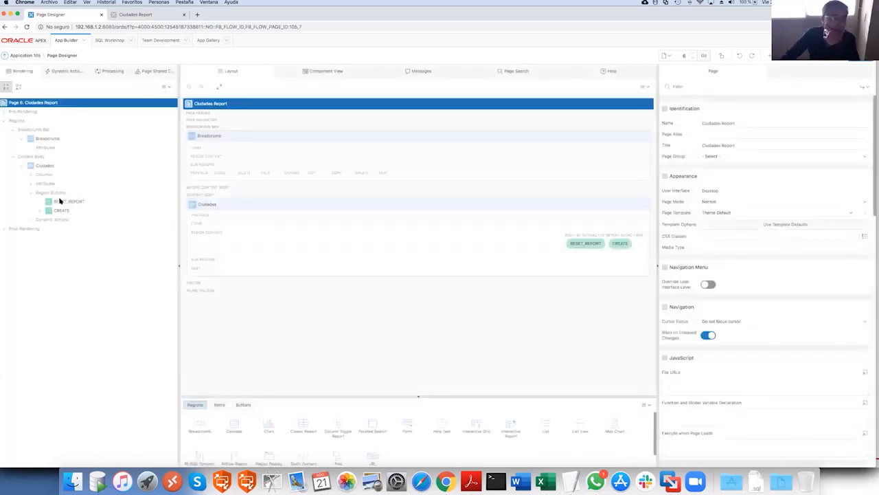
{"action": "left_click", "coordinate": [30, 174]}
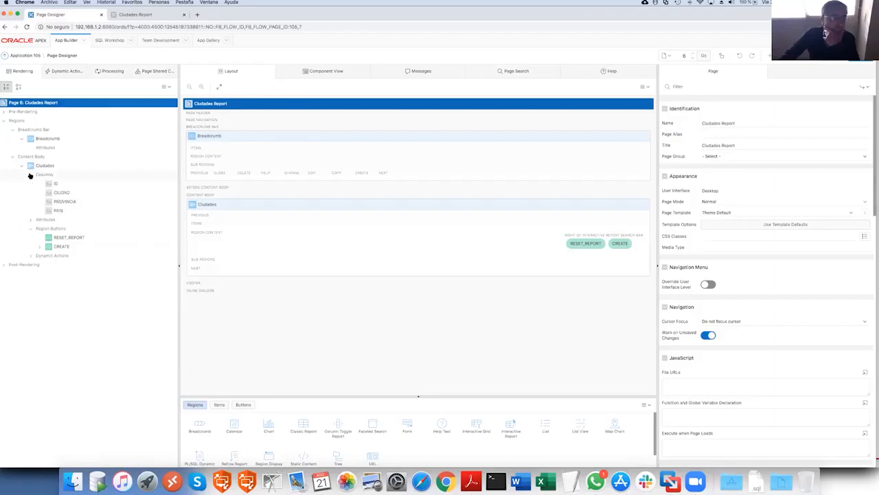
{"action": "left_click", "coordinate": [64, 202]}
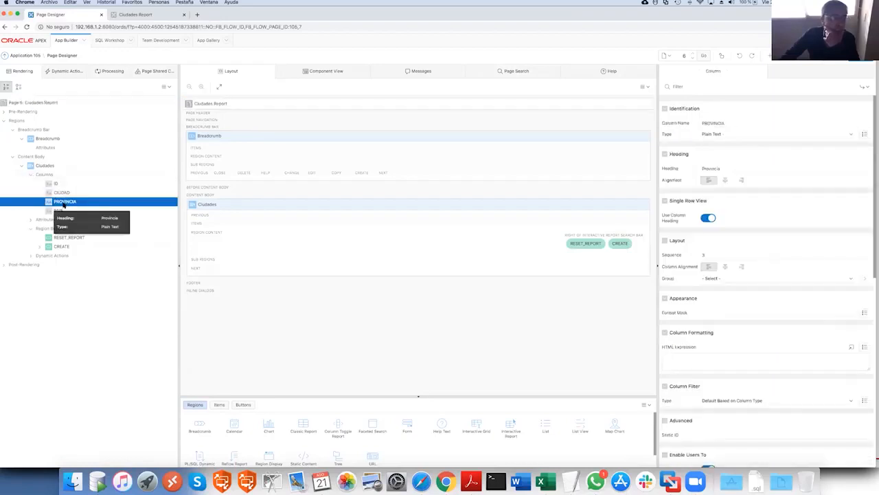
{"action": "left_click", "coordinate": [730, 135]}
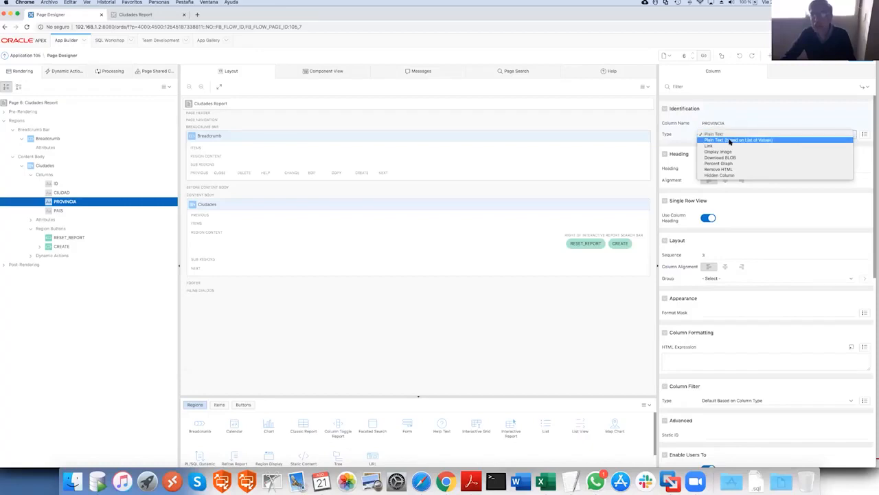
{"action": "left_click", "coordinate": [730, 140]}
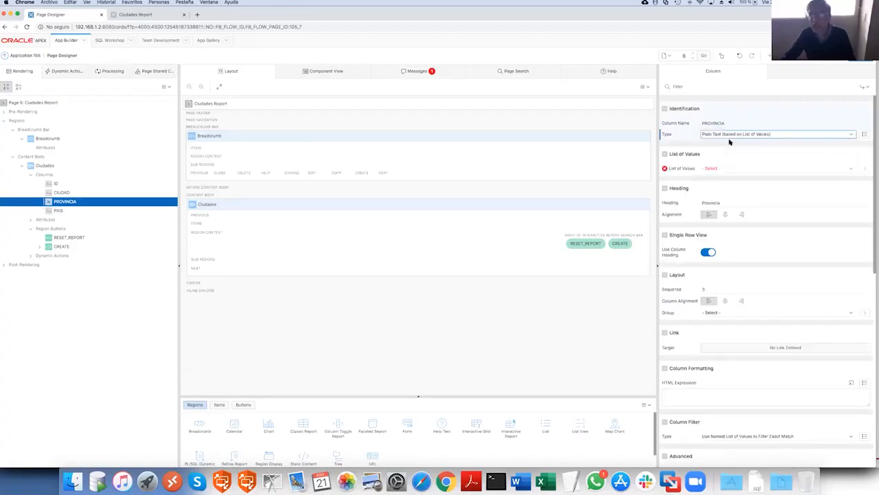
{"action": "left_click", "coordinate": [738, 173]}
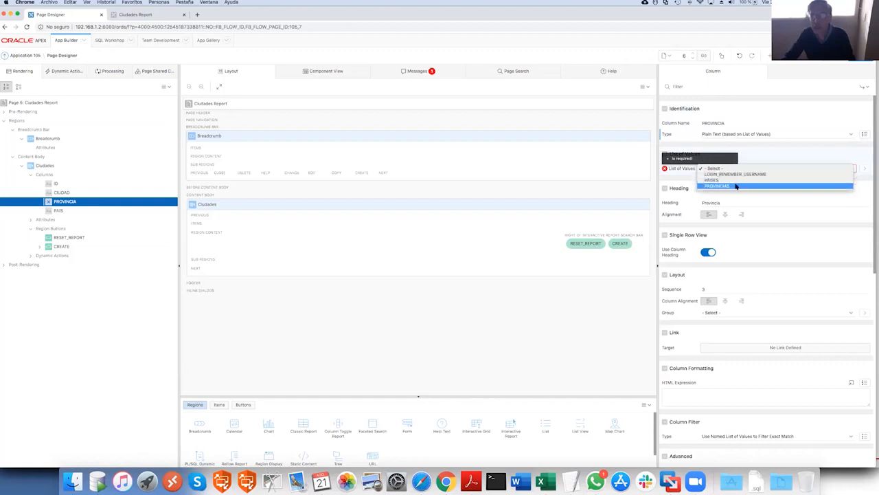
{"action": "left_click", "coordinate": [736, 186]}
Make the PAIS column Plain Text (based on List of Values) using the PAISES list, and save and run the page
{"action": "left_click", "coordinate": [64, 211]}
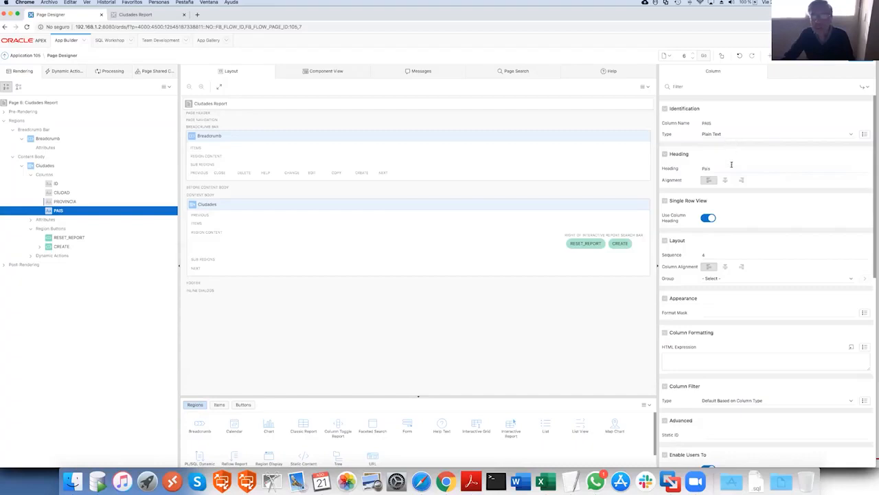
{"action": "left_click", "coordinate": [733, 136]}
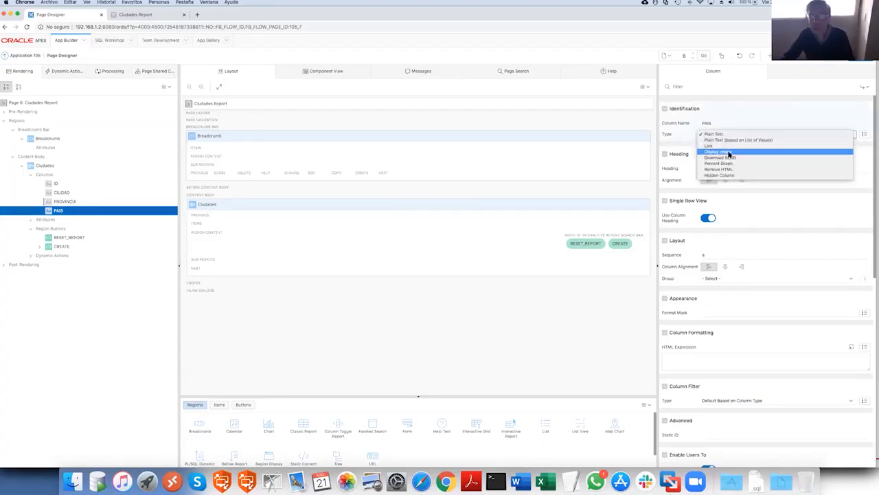
{"action": "left_click", "coordinate": [729, 140]}
{"action": "left_click", "coordinate": [727, 168]}
{"action": "left_click", "coordinate": [722, 174]}
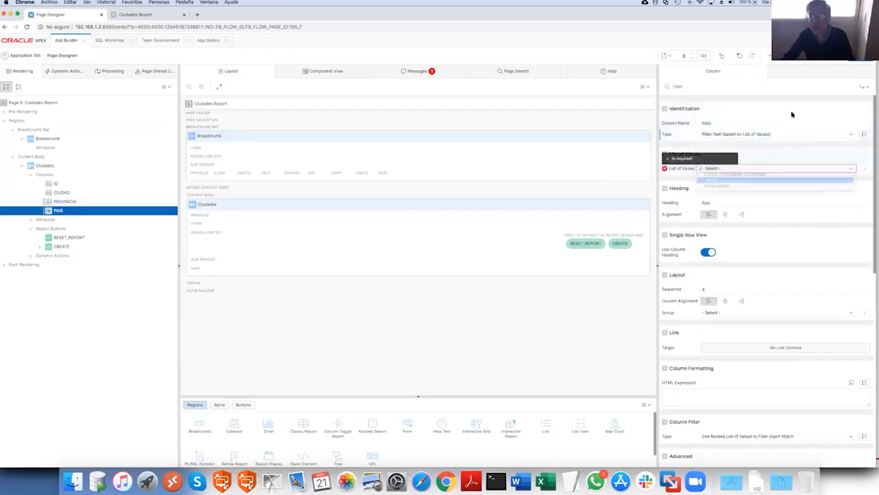
{"action": "left_click", "coordinate": [838, 56]}
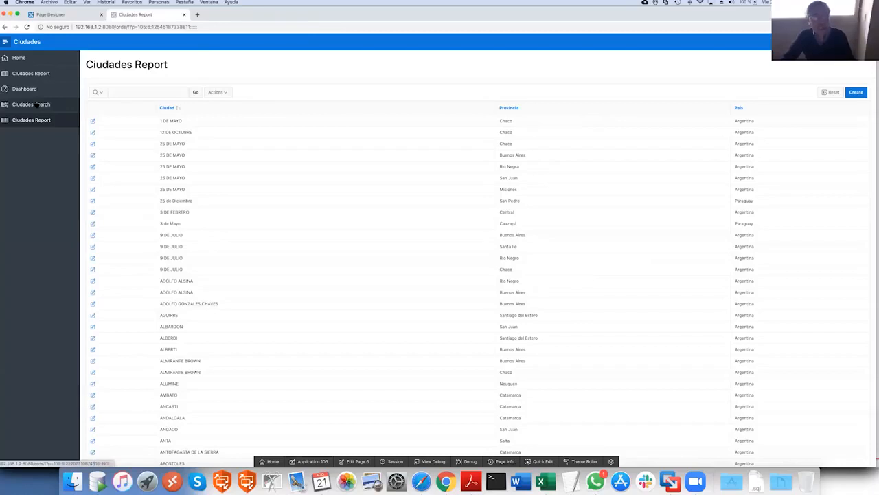
Open Ciudades Search, sign out, sign back in with the account's username and password, and reopen Ciudades Search
{"action": "left_click", "coordinate": [37, 103]}
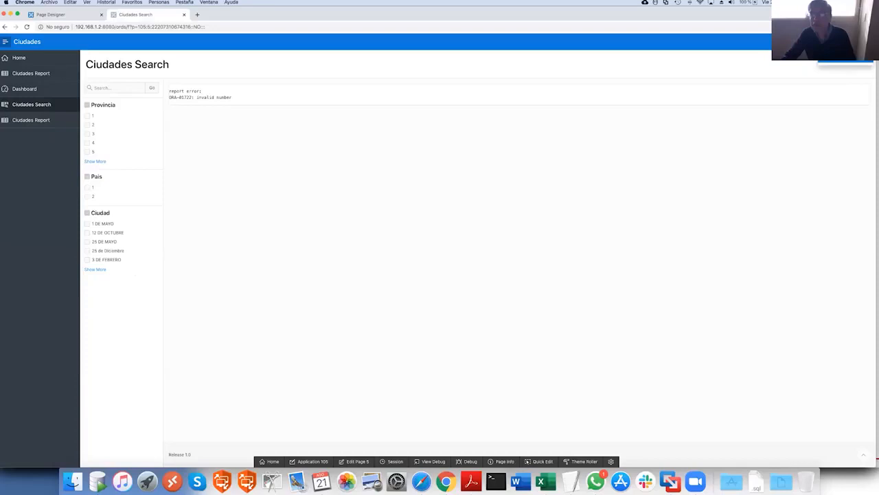
{"action": "left_click", "coordinate": [845, 57]}
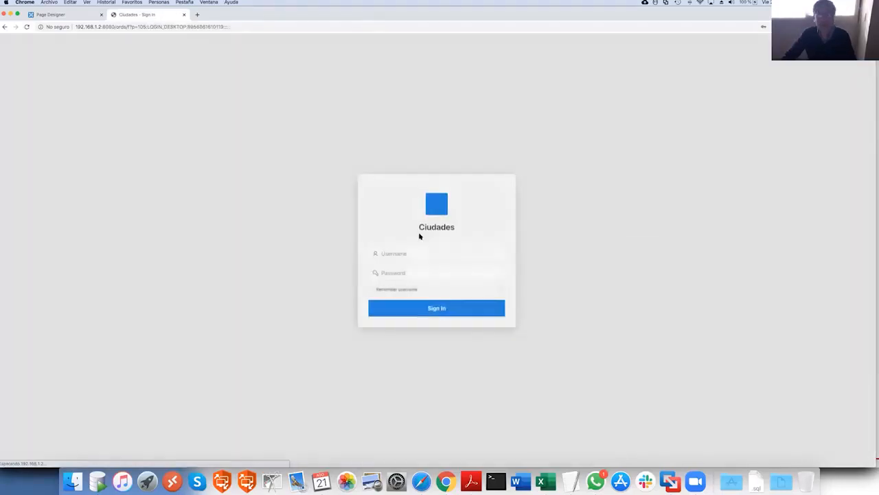
{"action": "left_click", "coordinate": [431, 254]}
{"action": "left_click", "coordinate": [412, 268]}
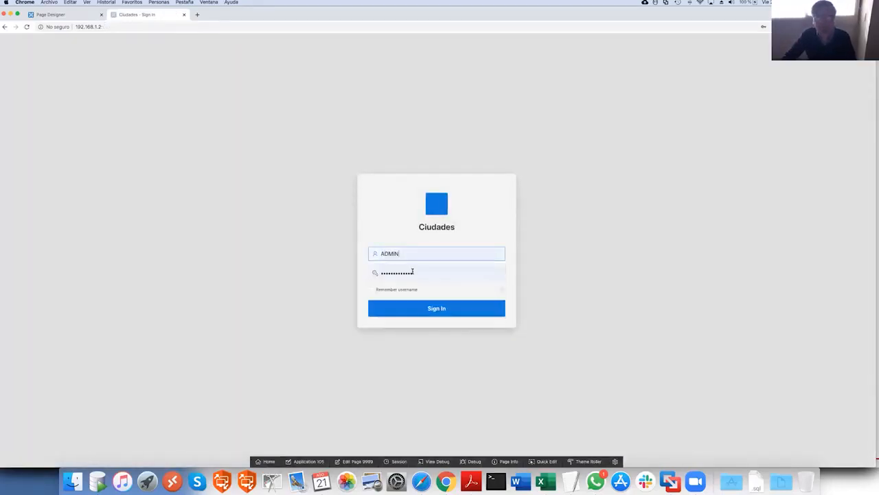
{"action": "left_click", "coordinate": [424, 310]}
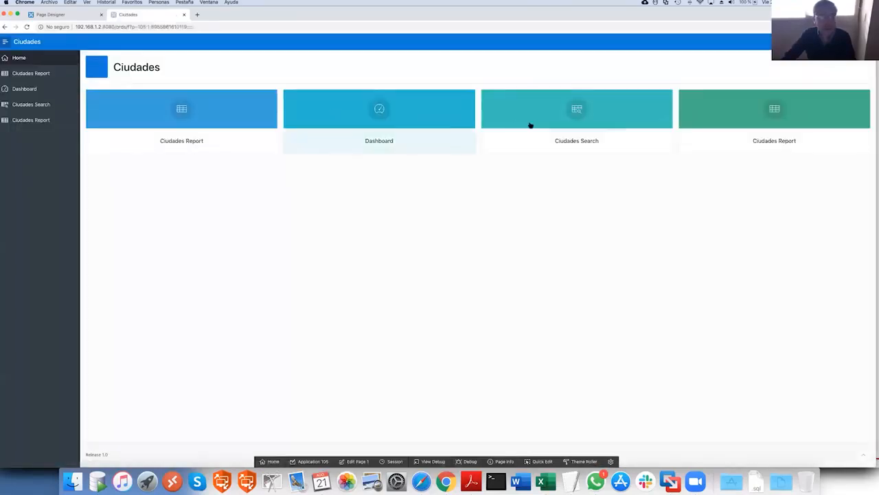
{"action": "left_click", "coordinate": [553, 116]}
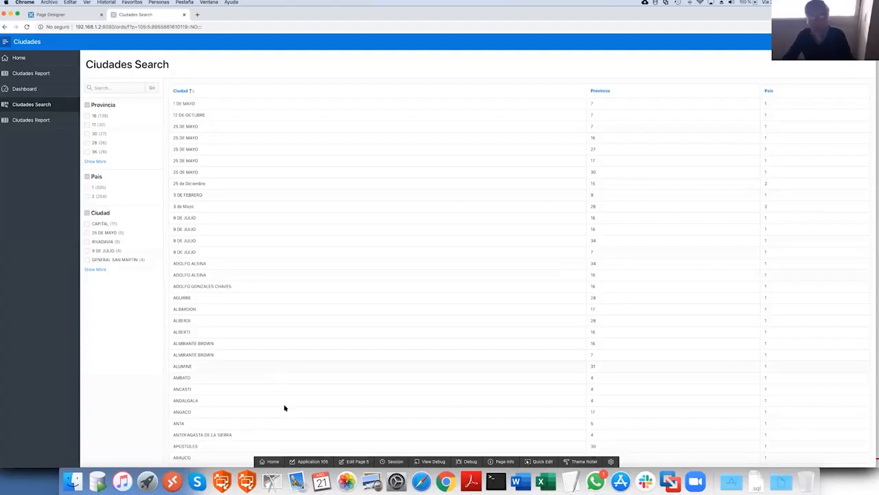
On page 5, change the Ciudades region's source type to SQL Query and open its query in the code editor
{"action": "left_click", "coordinate": [353, 462]}
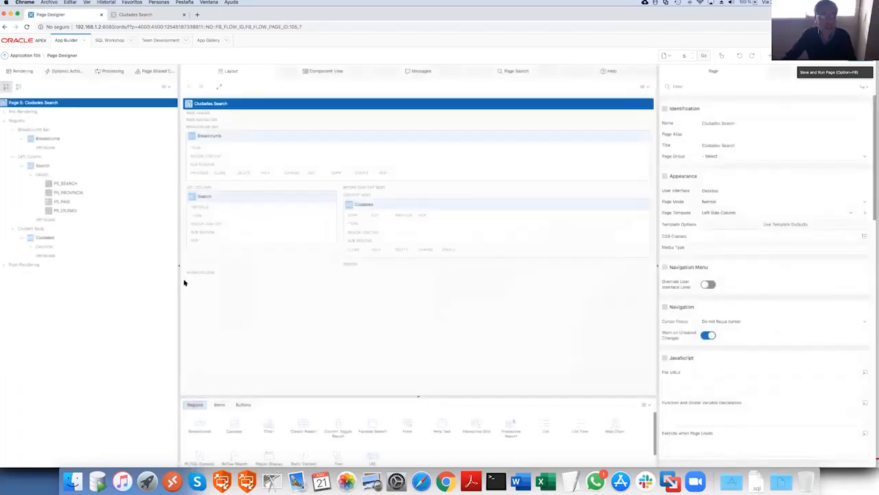
{"action": "left_click", "coordinate": [372, 204]}
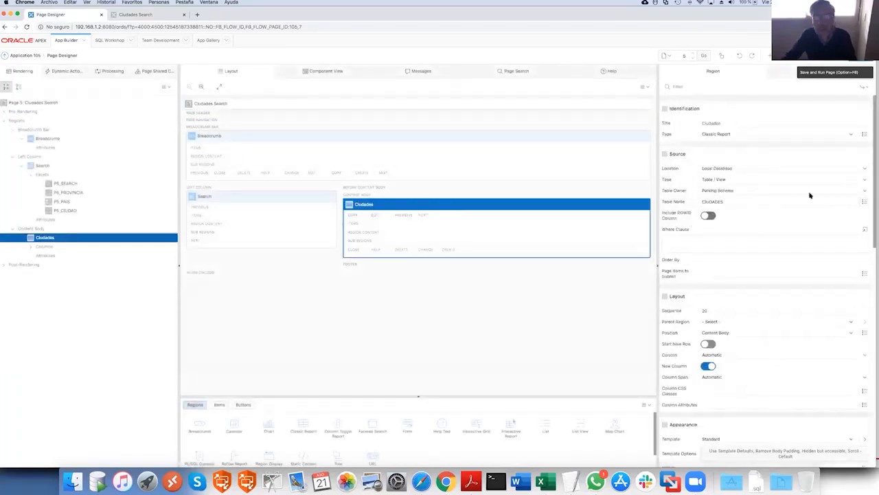
{"action": "left_click", "coordinate": [749, 180]}
{"action": "left_click", "coordinate": [748, 186]}
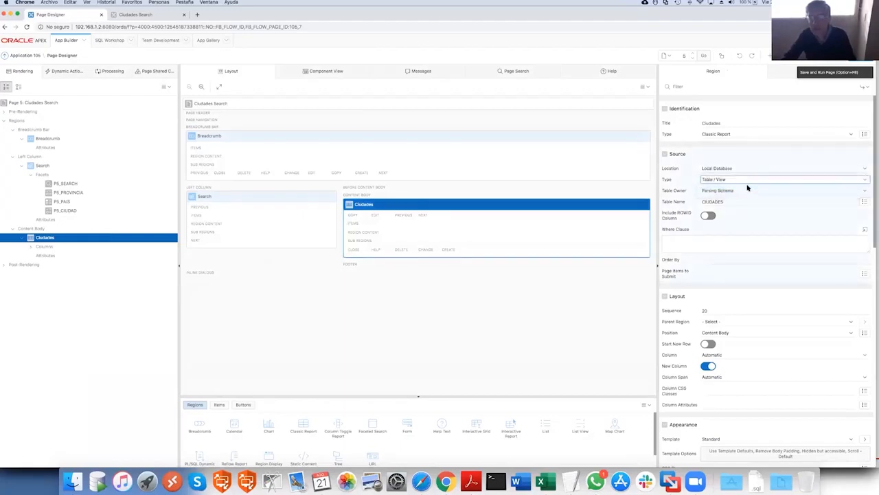
{"action": "left_click", "coordinate": [865, 192]}
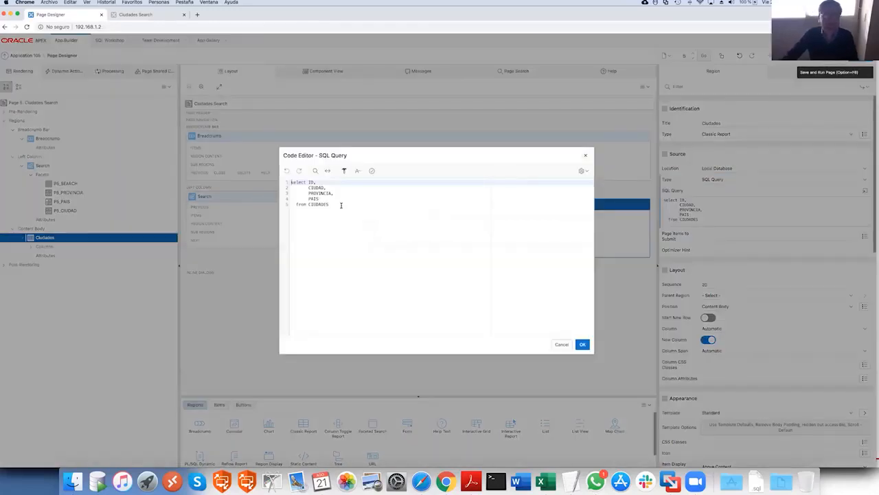
Append "inner join provincia on ciudades.provincia = provincia.id" to the region's SQL query
{"action": "left_click", "coordinate": [341, 204]}
{"action": "key", "text": "Return"}
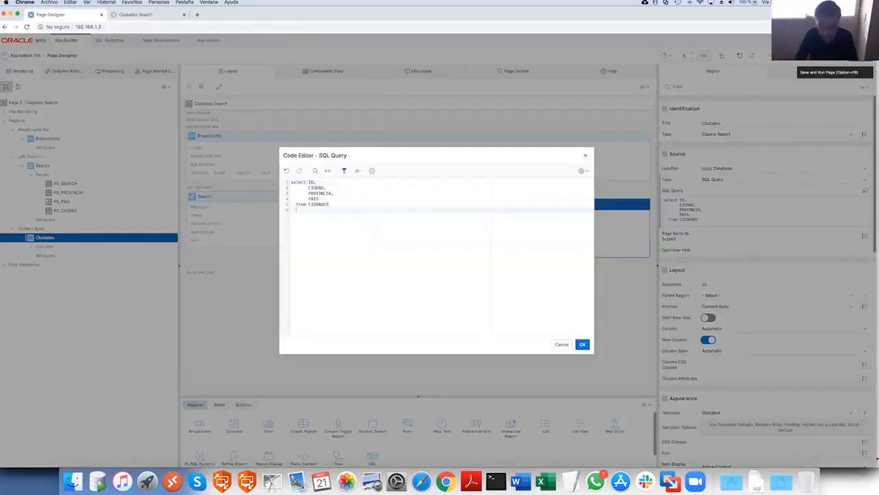
{"action": "type", "text": "inner jo"}
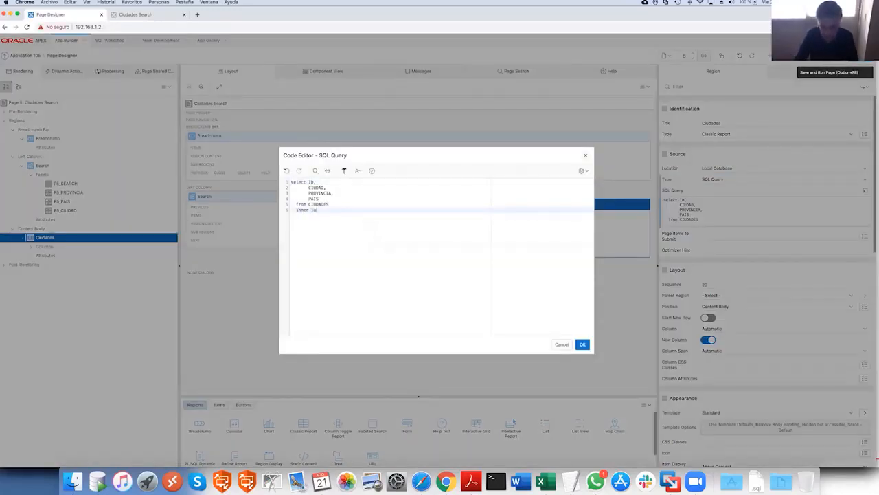
{"action": "type", "text": "in provincia "}
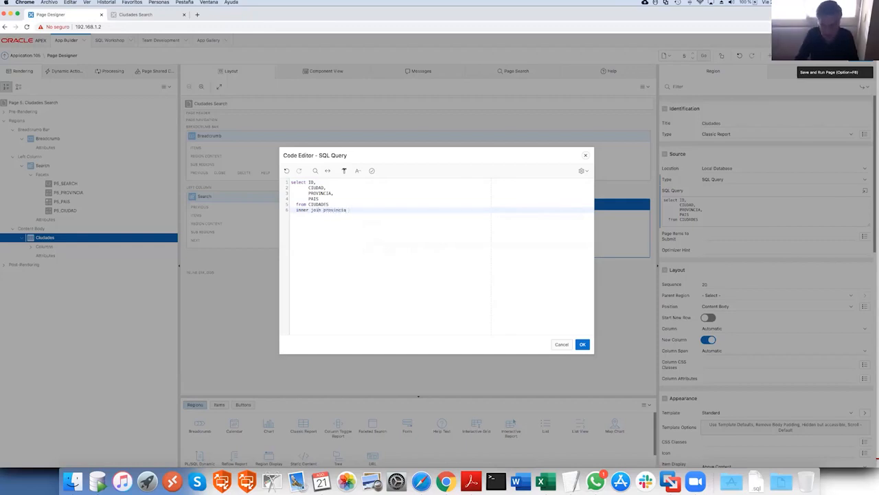
{"action": "type", "text": "on c"}
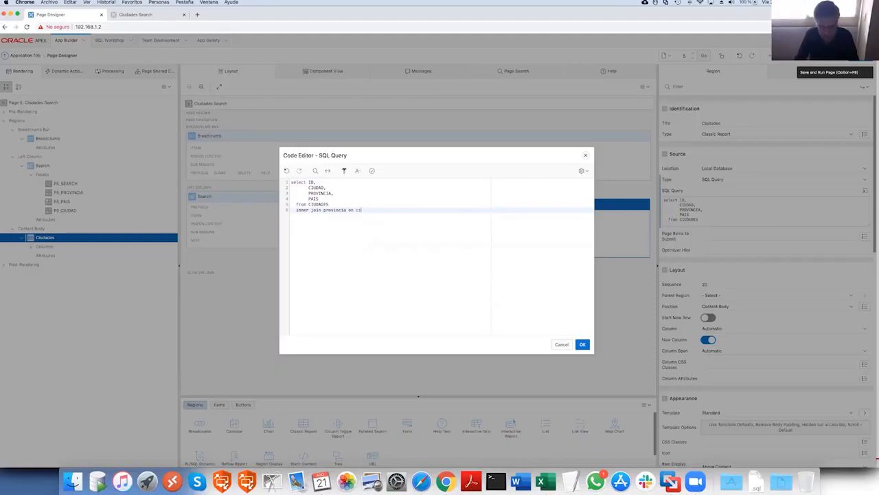
{"action": "type", "text": "iudades."}
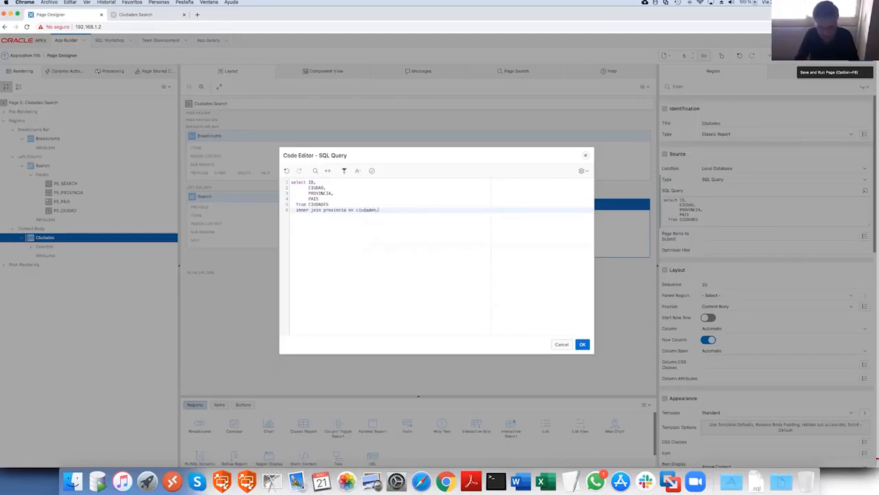
{"action": "type", "text": "provincia = provin"}
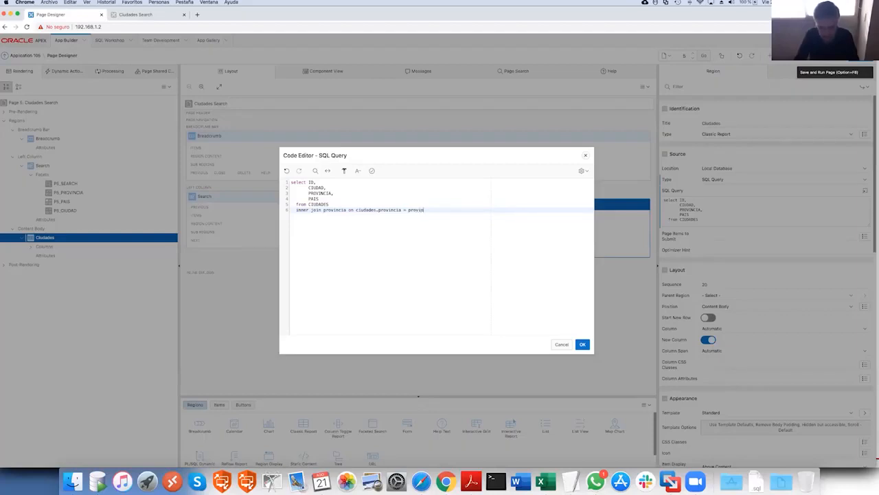
{"action": "type", "text": "id"}
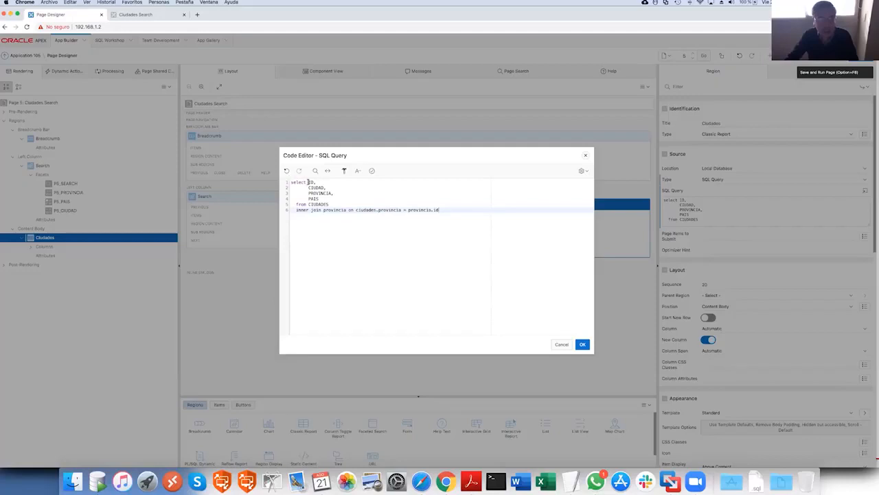
Qualify the ID and CIUDAD columns in the select list with "ciudades." and validate the query
{"action": "left_click", "coordinate": [308, 182]}
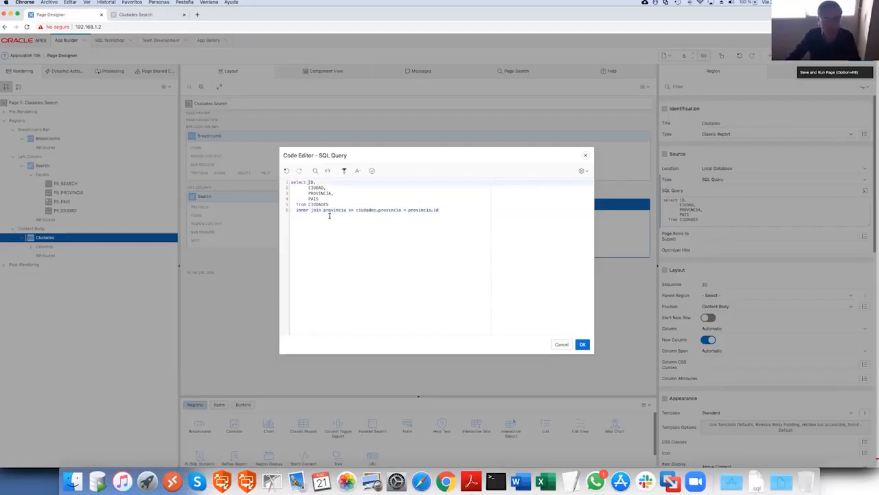
{"action": "type", "text": "ciudades."}
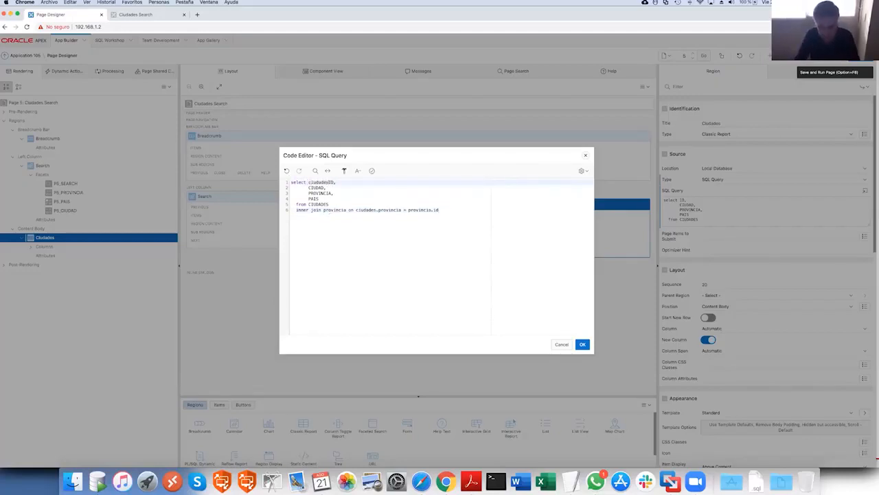
{"action": "left_click", "coordinate": [308, 187]}
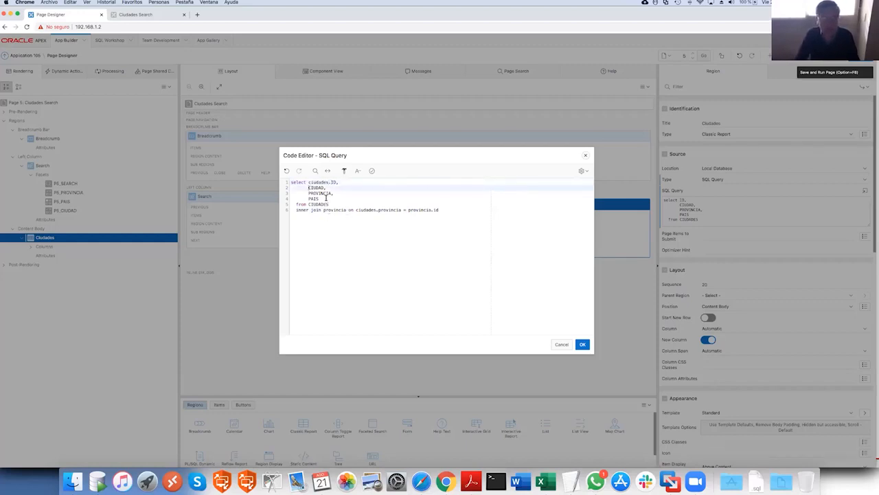
{"action": "type", "text": "ciudades."}
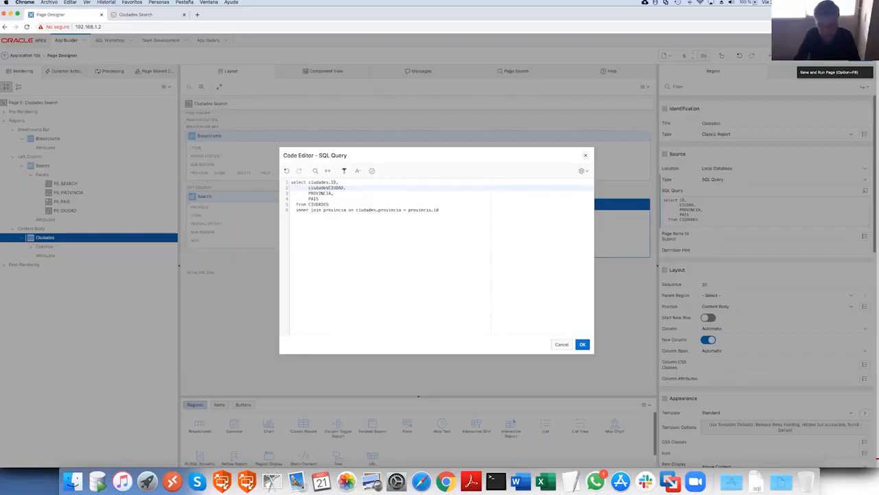
{"action": "type", "text": "."}
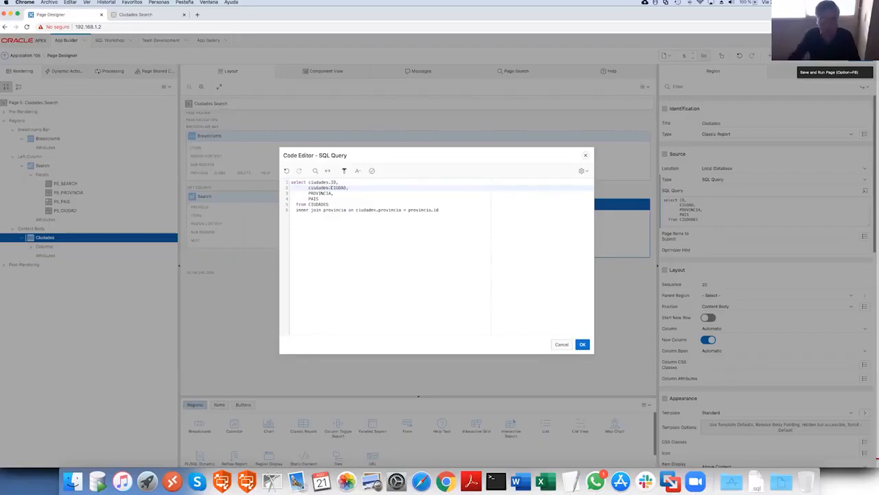
{"action": "left_click", "coordinate": [371, 171]}
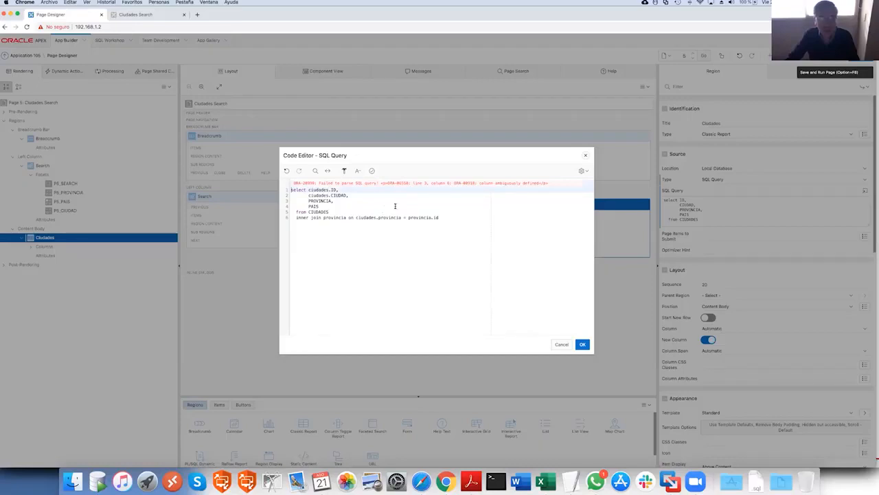
Qualify the PROVINCIA column as "provincia.PROVINCIA" in the select list, validate and accept the query, and run the page
{"action": "left_click", "coordinate": [308, 200]}
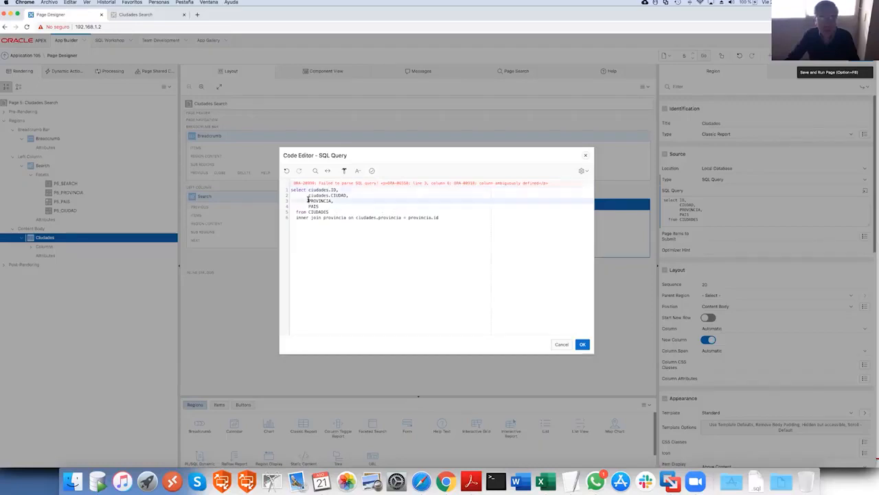
{"action": "type", "text": "pro"}
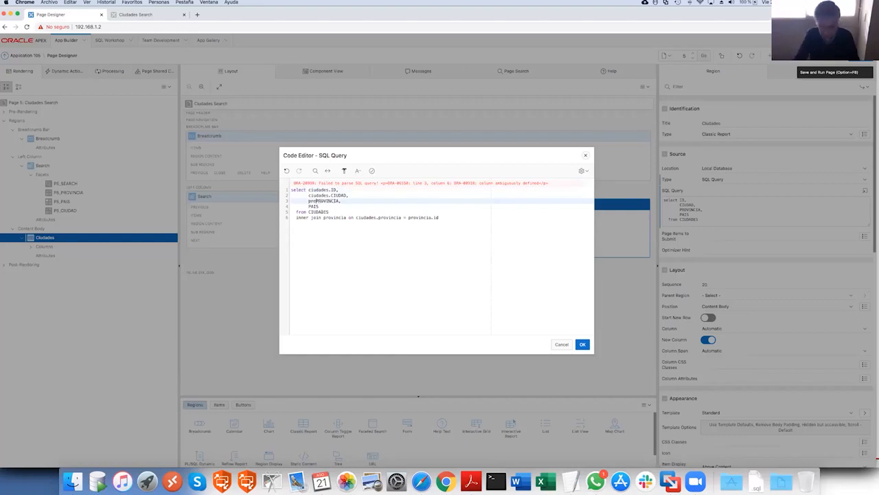
{"action": "type", "text": "vincia."}
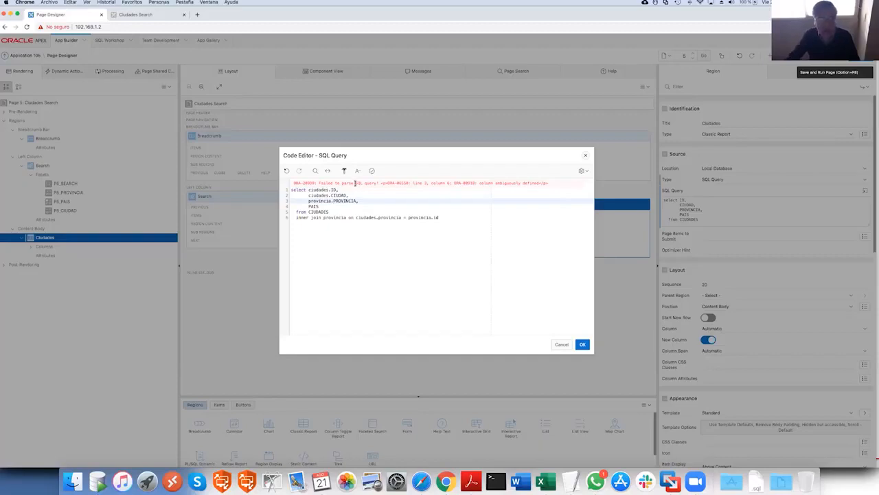
{"action": "left_click", "coordinate": [372, 171]}
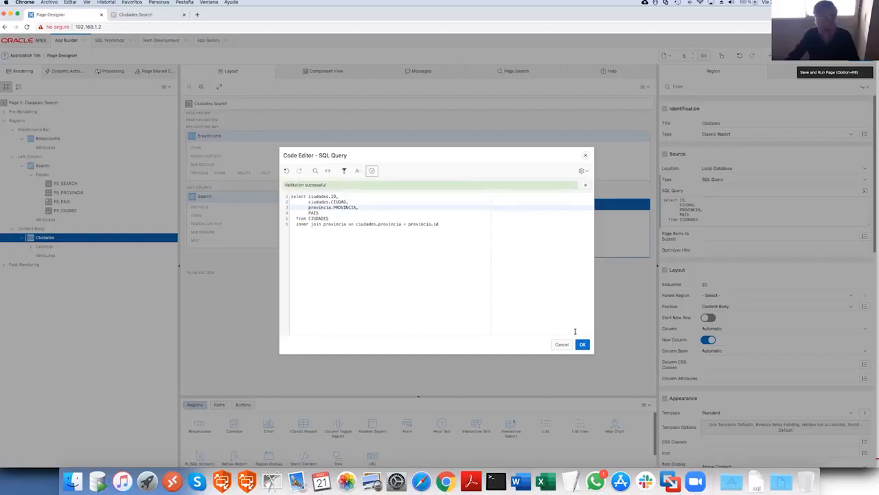
{"action": "left_click", "coordinate": [583, 344]}
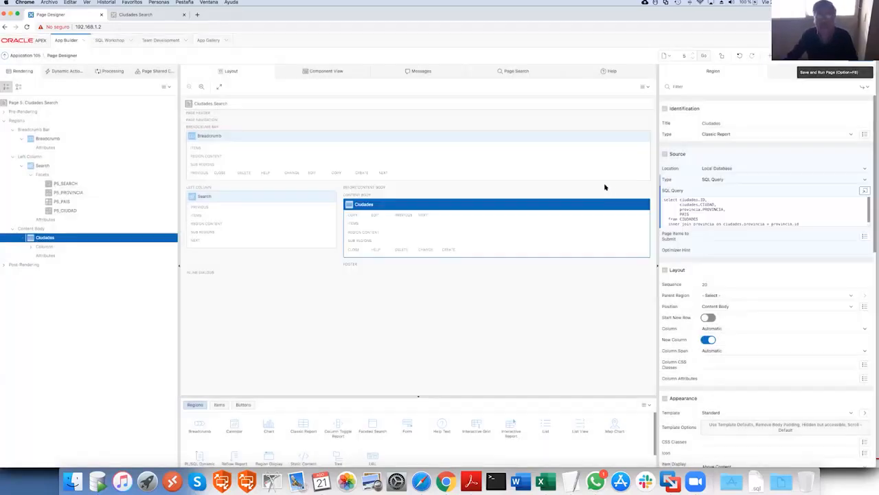
{"action": "left_click", "coordinate": [864, 55]}
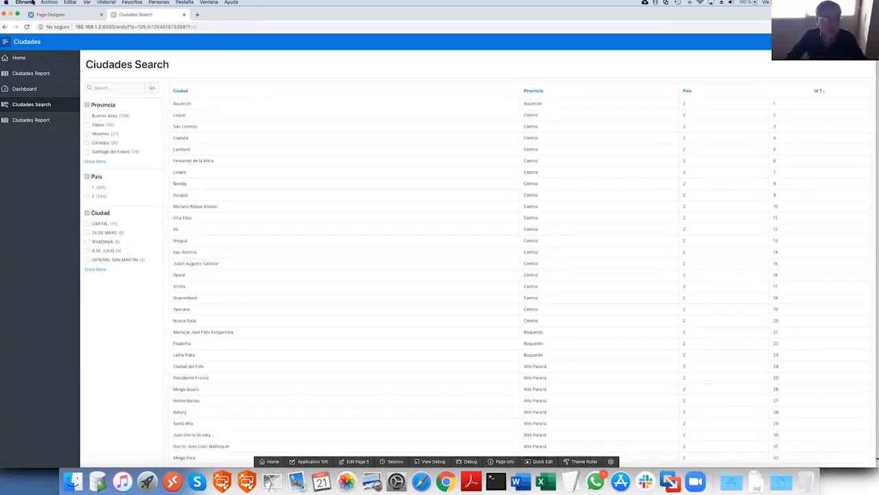
{"action": "left_click", "coordinate": [79, 19]}
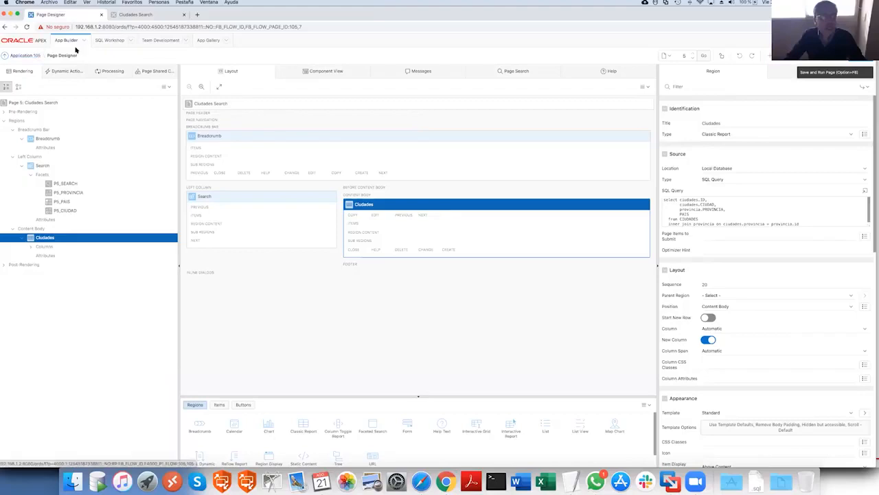
{"action": "left_click", "coordinate": [25, 56]}
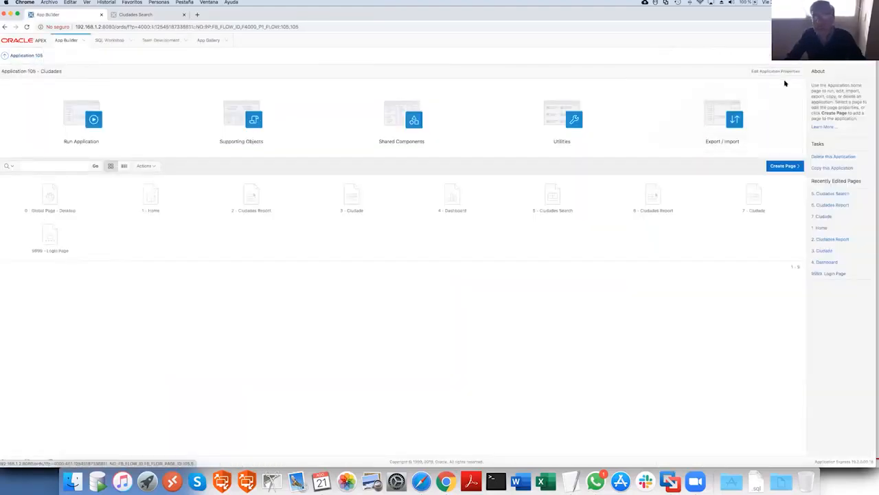
{"action": "left_click", "coordinate": [784, 166]}
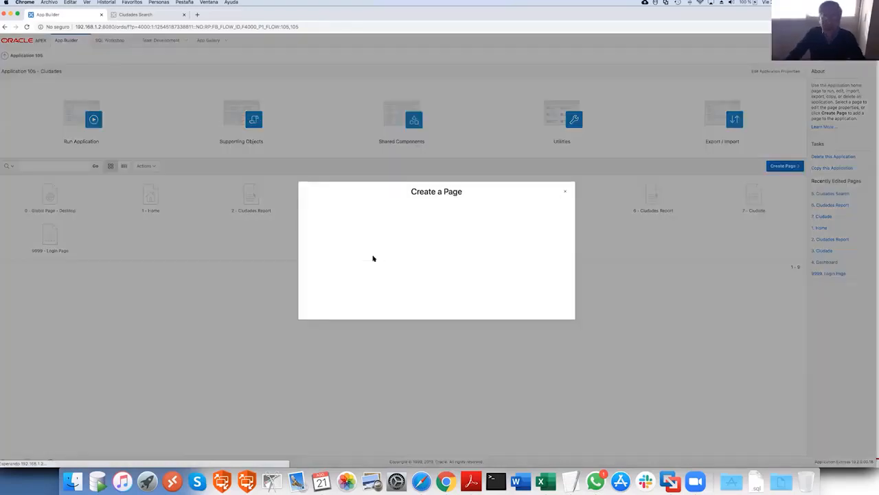
{"action": "left_click", "coordinate": [407, 230]}
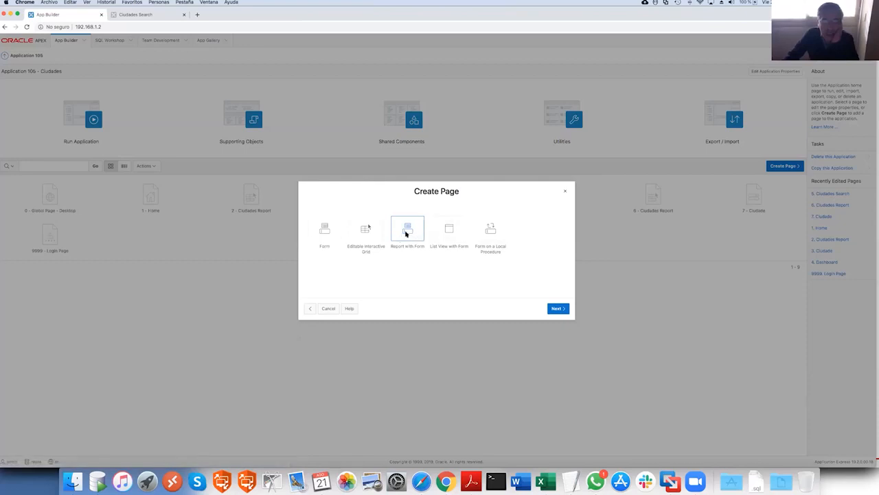
{"action": "left_click", "coordinate": [406, 232]}
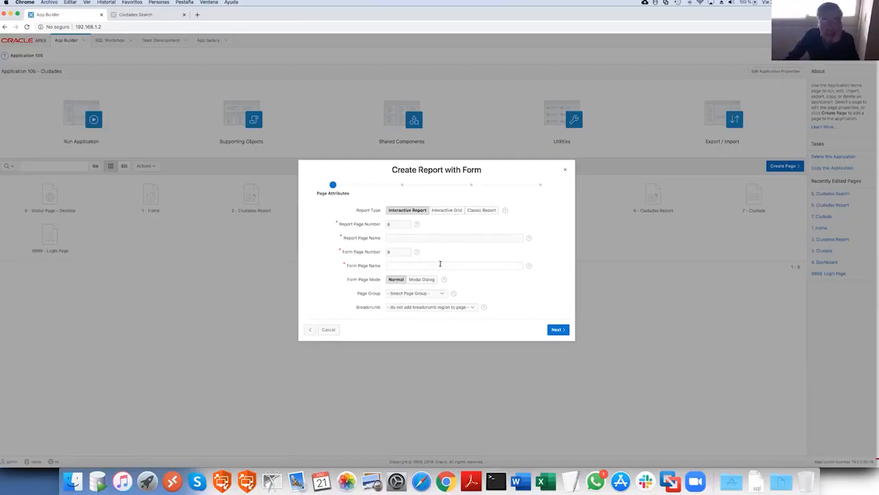
{"action": "left_click", "coordinate": [414, 237]}
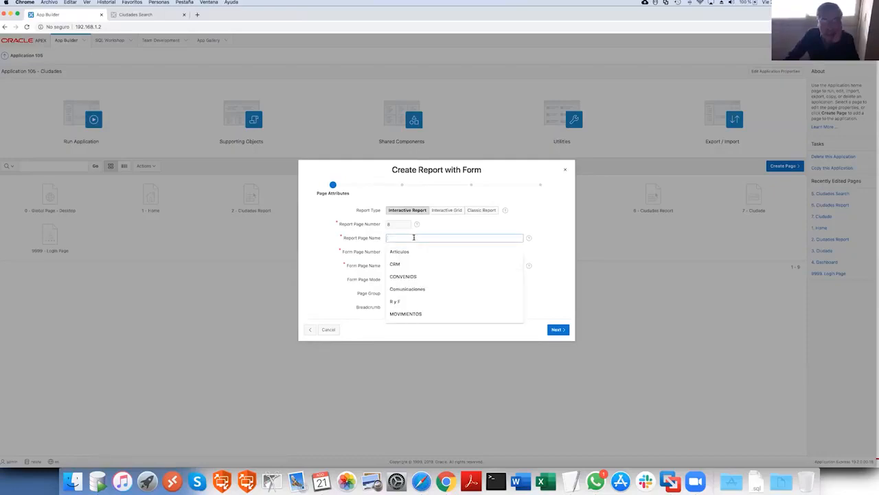
{"action": "left_click", "coordinate": [304, 247]}
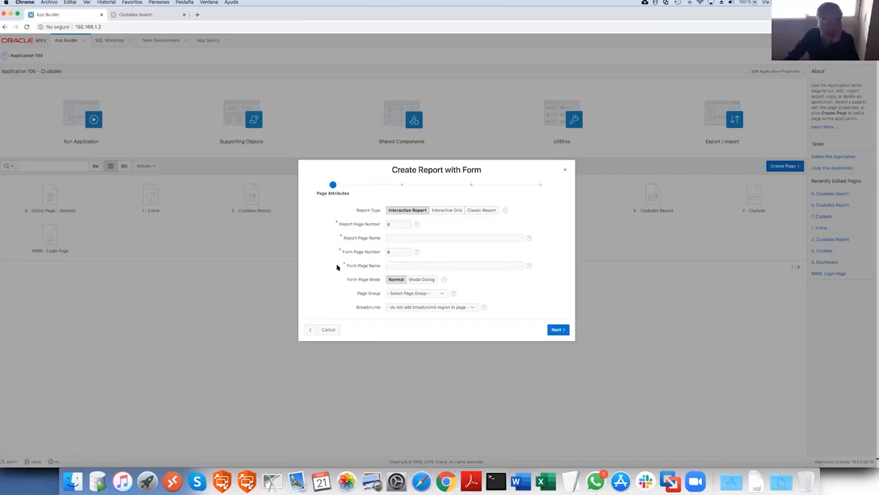
{"action": "left_click", "coordinate": [328, 330]}
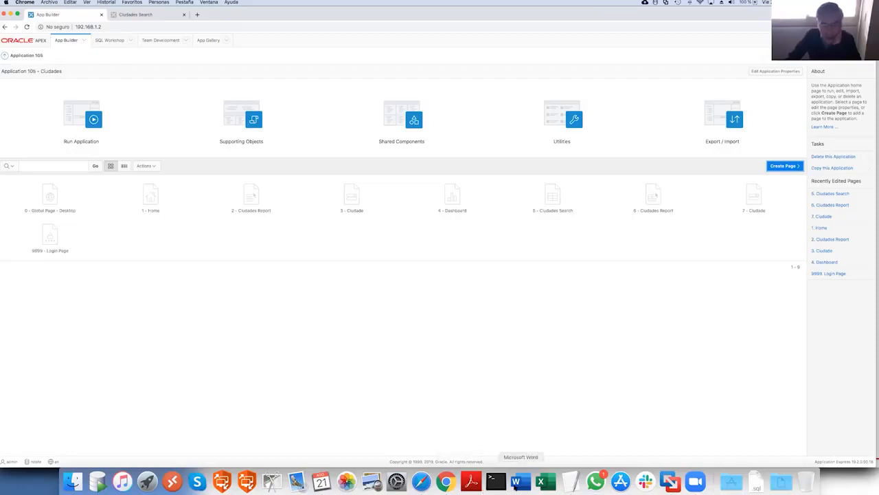
Switch to the "Copia de Comprobantes" workbook in Excel and examine the document type, series, number, person, article and price columns
{"action": "left_click", "coordinate": [546, 484]}
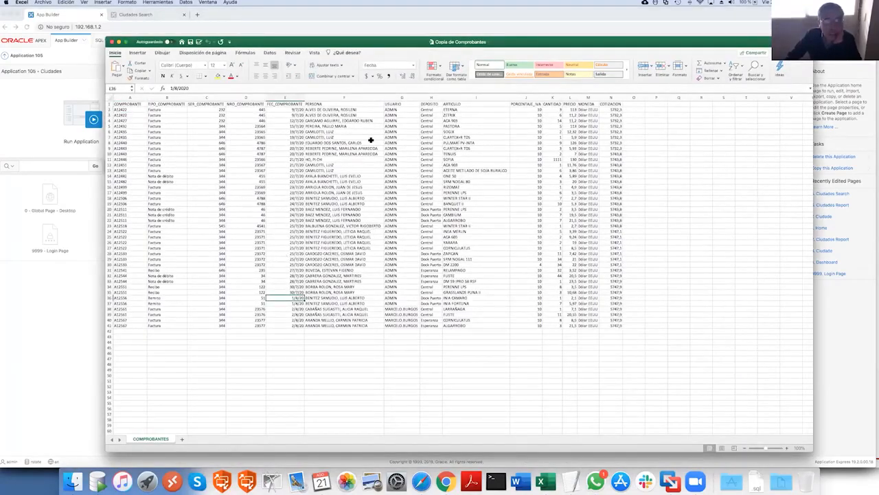
{"action": "left_click", "coordinate": [157, 110]}
{"action": "left_click_drag", "start_coordinate": [162, 126], "coordinate": [163, 170]}
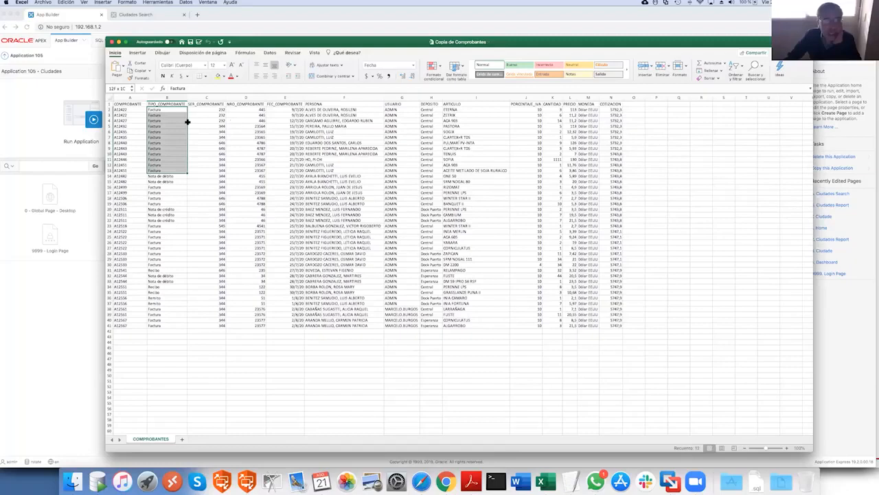
{"action": "left_click_drag", "start_coordinate": [213, 110], "coordinate": [263, 203]}
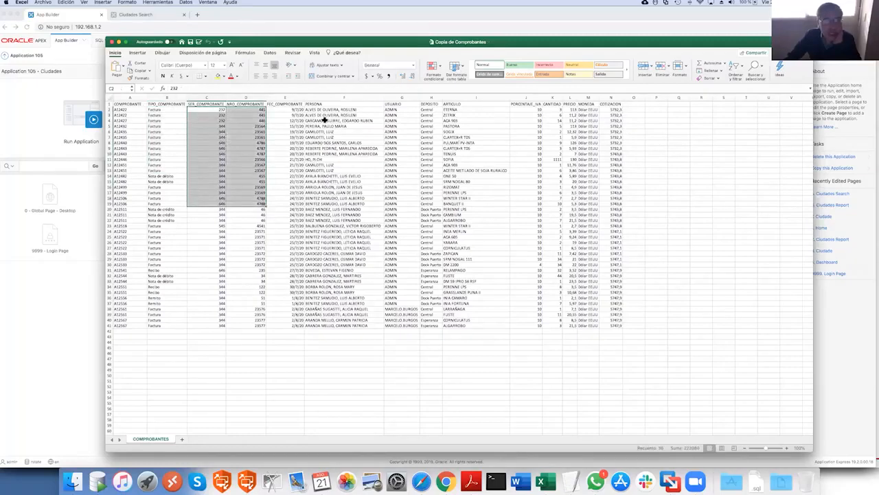
{"action": "left_click_drag", "start_coordinate": [327, 115], "coordinate": [334, 226]}
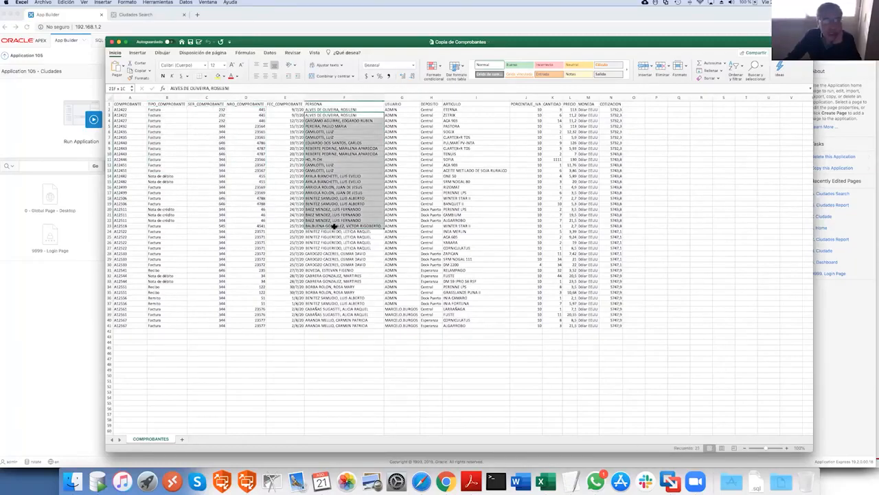
{"action": "left_click_drag", "start_coordinate": [459, 115], "coordinate": [466, 247]}
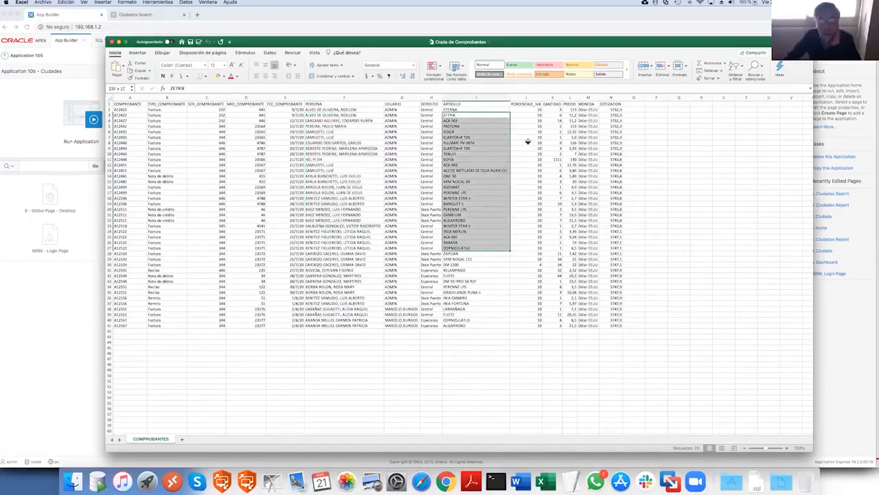
{"action": "left_click", "coordinate": [572, 132]}
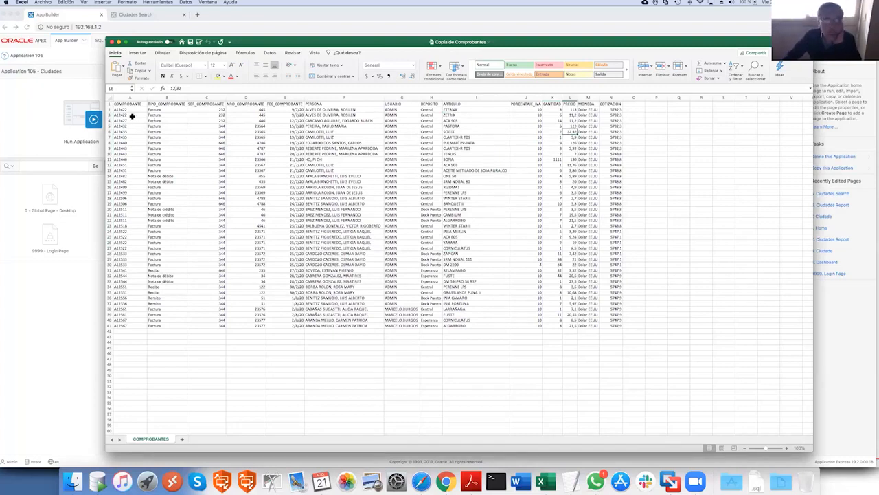
Compare rows 2 and 3 of the COMPROBANTES sheet, checking which receipt fields repeat and which article fields differ
{"action": "left_click", "coordinate": [289, 109]}
{"action": "left_click_drag", "start_coordinate": [288, 109], "coordinate": [288, 114]}
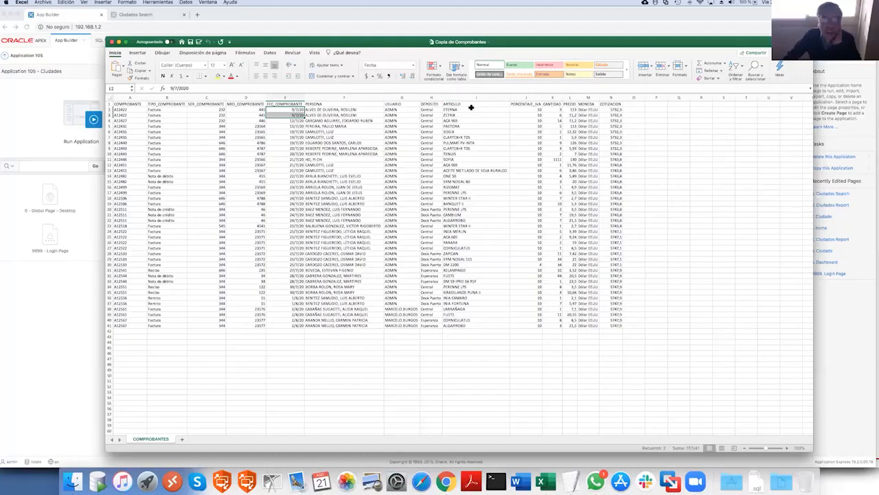
{"action": "left_click_drag", "start_coordinate": [469, 109], "coordinate": [469, 114]}
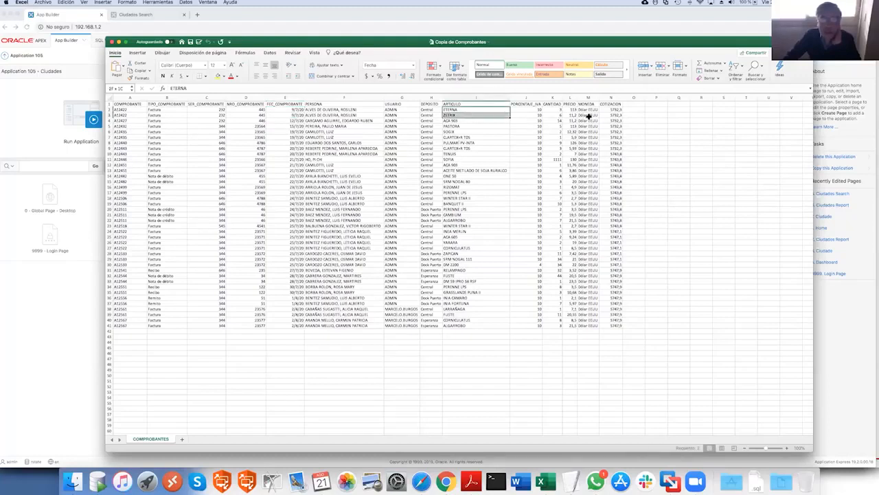
{"action": "left_click_drag", "start_coordinate": [613, 117], "coordinate": [612, 114]}
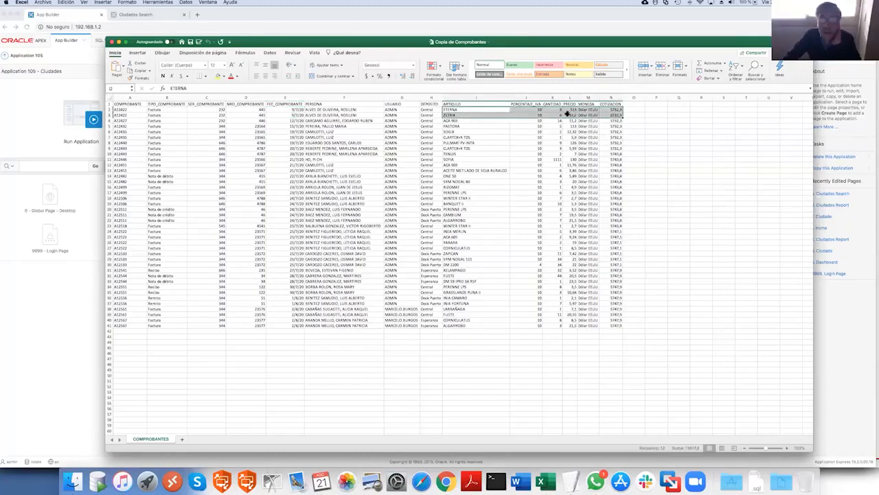
{"action": "left_click", "coordinate": [461, 109]}
{"action": "left_click", "coordinate": [459, 115]}
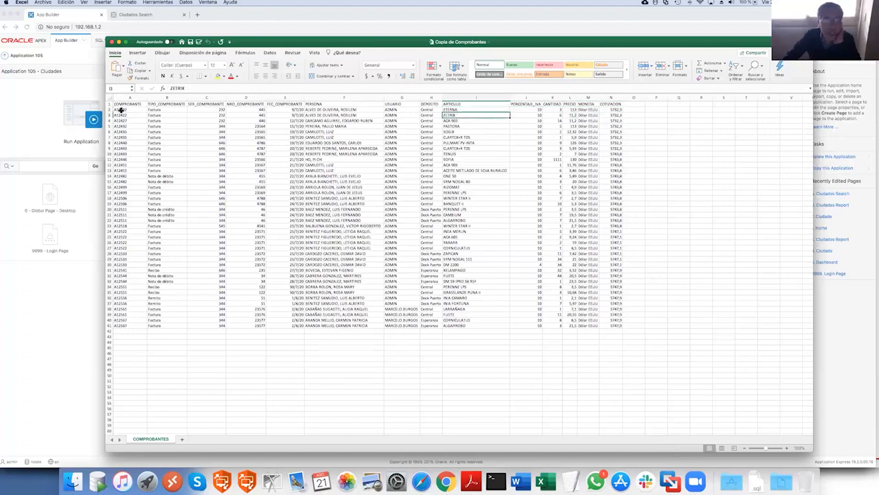
{"action": "left_click_drag", "start_coordinate": [121, 110], "coordinate": [122, 115]}
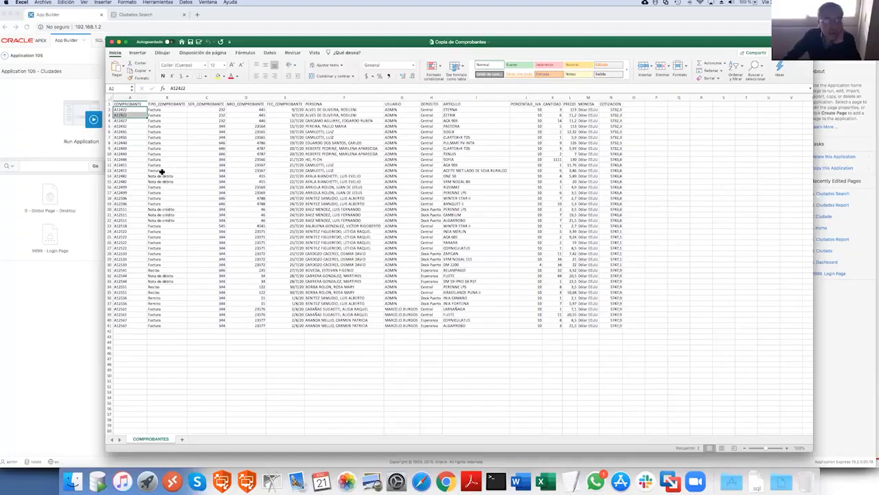
{"action": "left_click", "coordinate": [165, 109]}
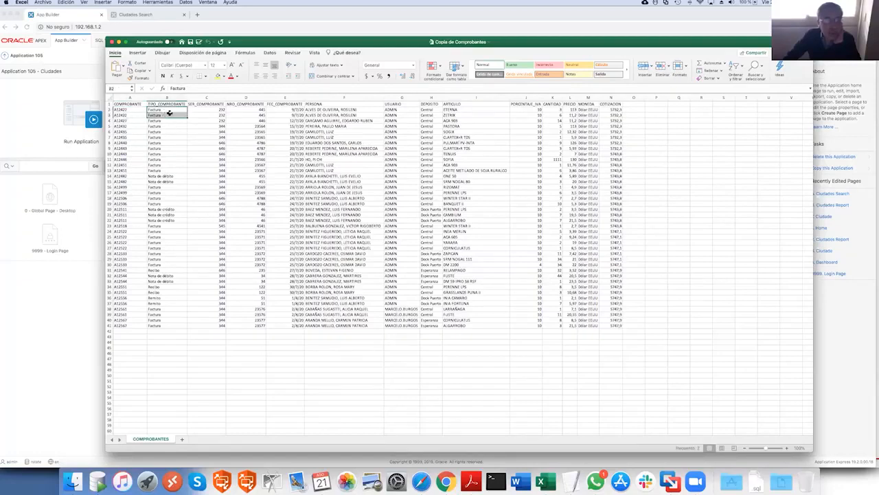
{"action": "left_click", "coordinate": [203, 111]}
{"action": "left_click_drag", "start_coordinate": [203, 112], "coordinate": [204, 116]}
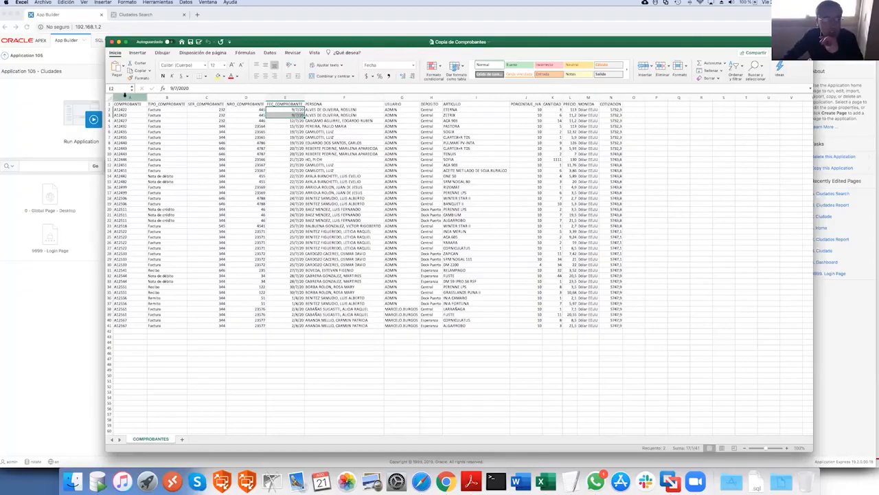
Examine the split between the receipt header columns COMPROBANTE to DEPOSITO and the detail columns ARTICULO to COTIZACION
{"action": "left_click_drag", "start_coordinate": [125, 97], "coordinate": [436, 111]}
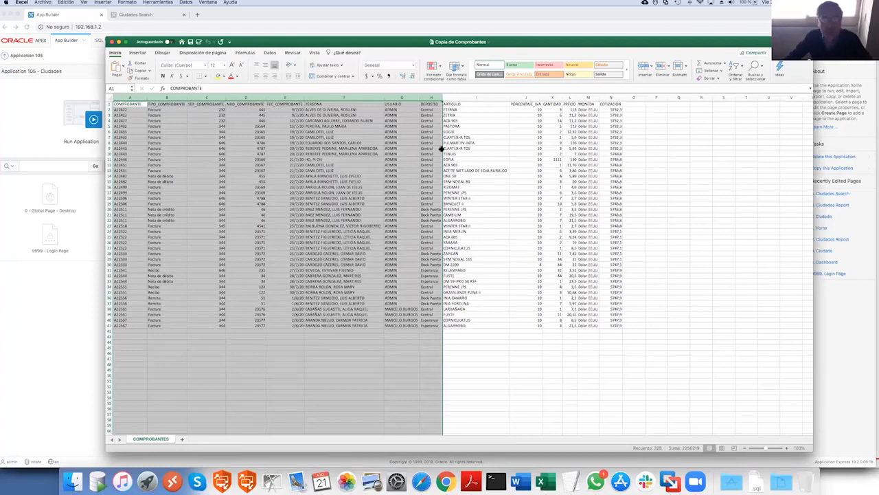
{"action": "left_click", "coordinate": [497, 98]}
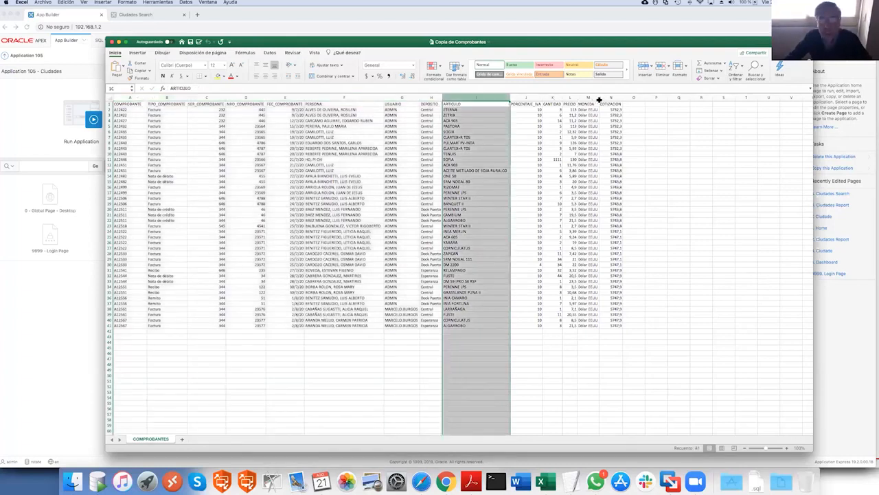
{"action": "left_click", "coordinate": [609, 101], "text": "shift"}
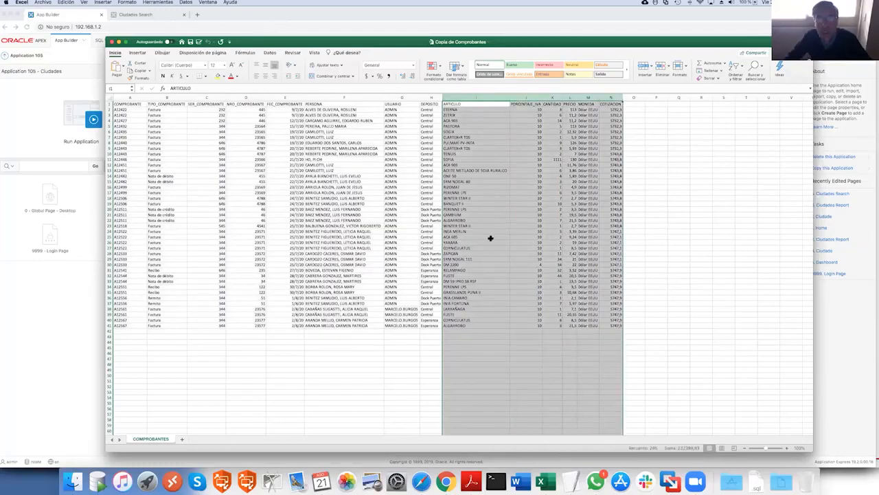
{"action": "left_click", "coordinate": [419, 232]}
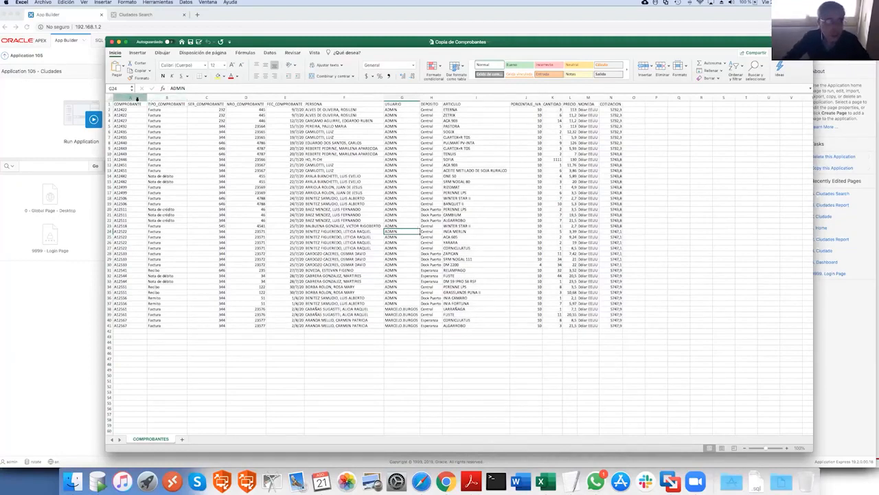
{"action": "left_click", "coordinate": [132, 97]}
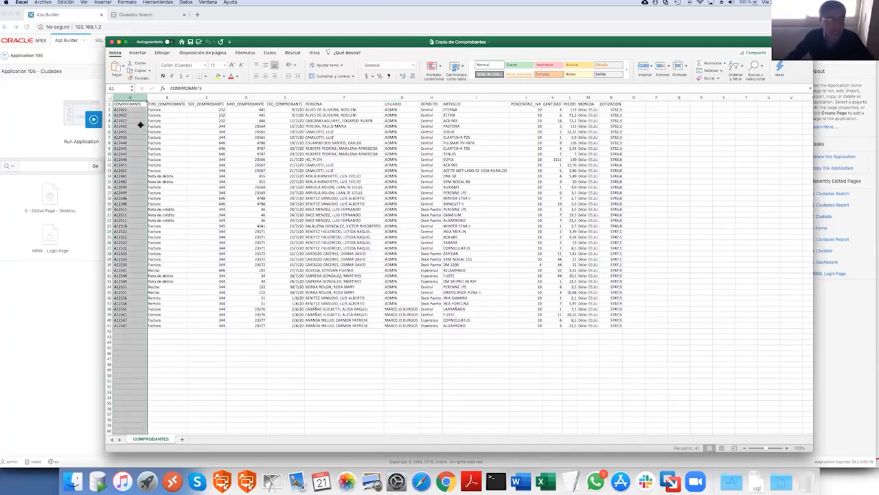
{"action": "left_click_drag", "start_coordinate": [132, 108], "coordinate": [133, 324]}
{"action": "left_click_drag", "start_coordinate": [126, 97], "coordinate": [426, 116]}
{"action": "left_click", "coordinate": [224, 175]}
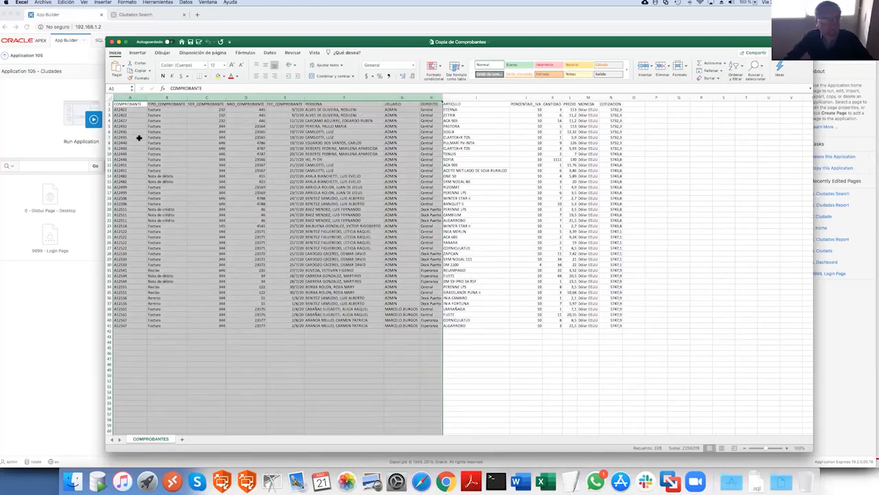
Copy the COMPROBANTE column and insert the copy immediately before the ARTICULO column on the COMPROBANTES sheet
{"action": "left_click", "coordinate": [124, 97]}
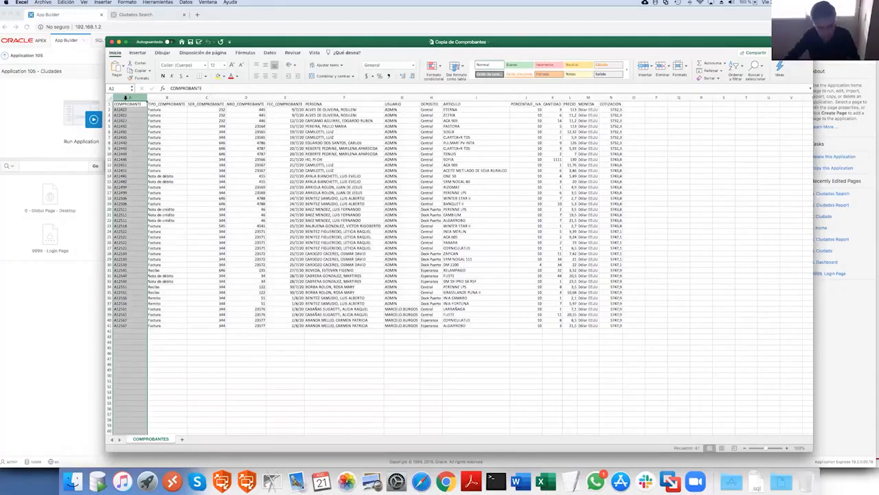
{"action": "key", "text": "super+c"}
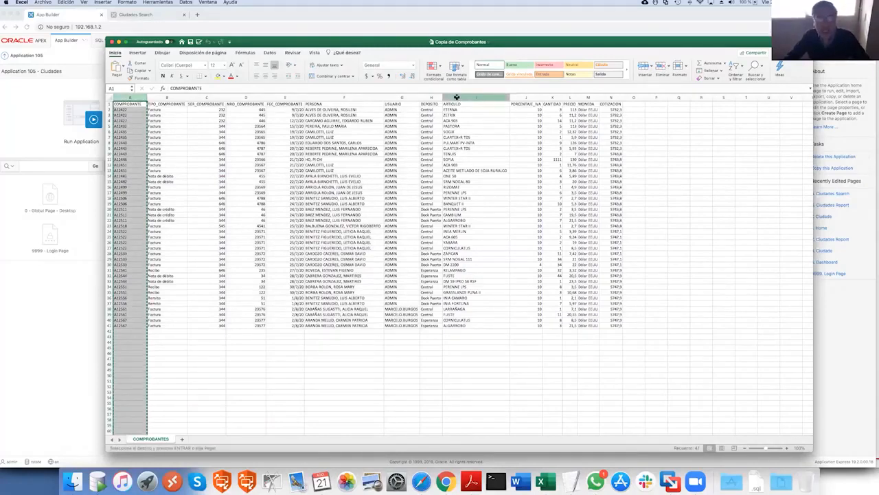
{"action": "right_click", "coordinate": [457, 99]}
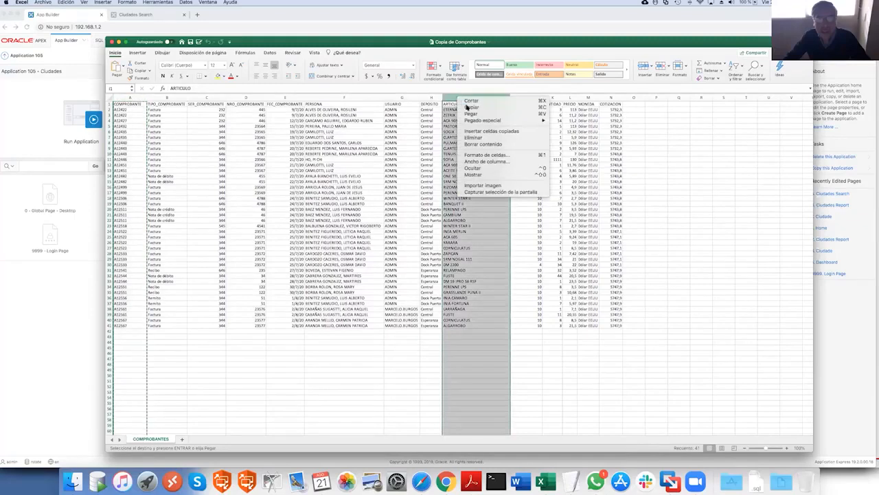
{"action": "left_click", "coordinate": [474, 137]}
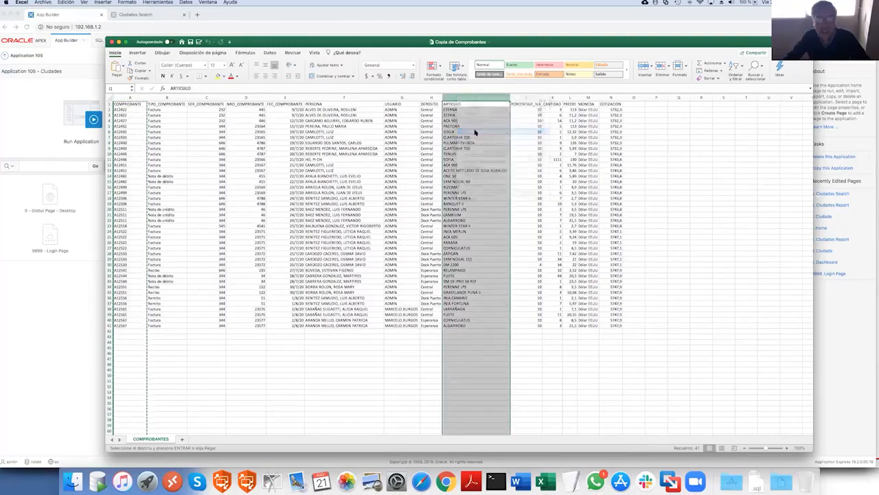
{"action": "left_click", "coordinate": [396, 170]}
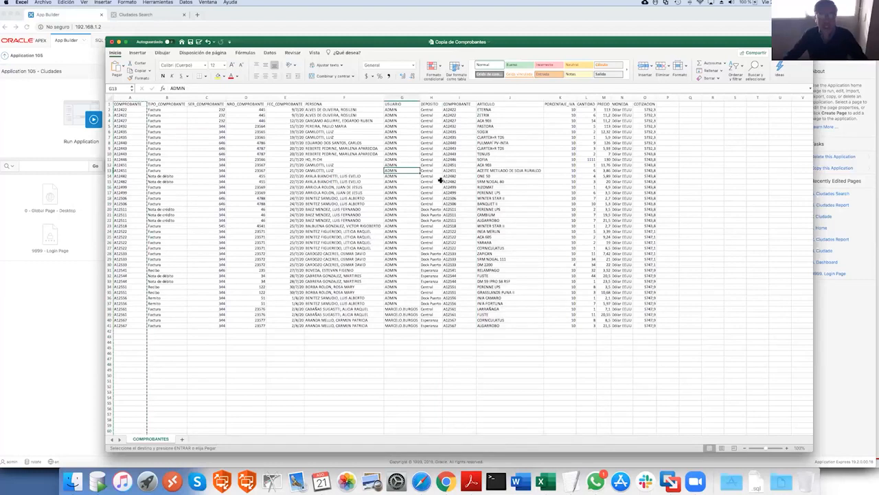
Place the detail columns, from the inserted COMPROBANTE through COTIZACION, on a new sheet named "renglones"
{"action": "left_click_drag", "start_coordinate": [458, 97], "coordinate": [646, 98]}
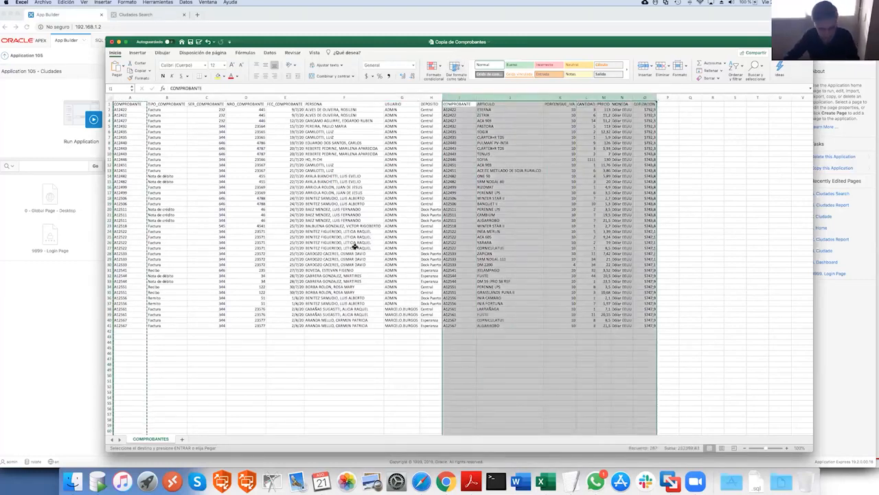
{"action": "key", "text": "super+c"}
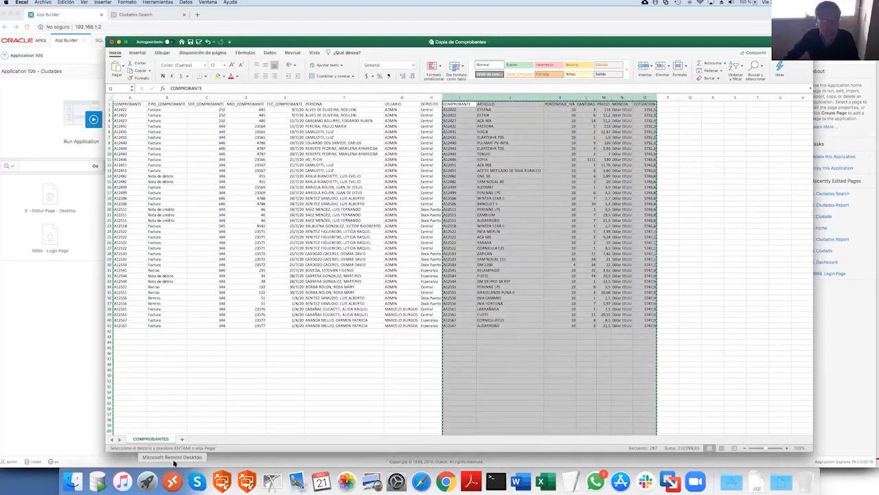
{"action": "left_click", "coordinate": [182, 438]}
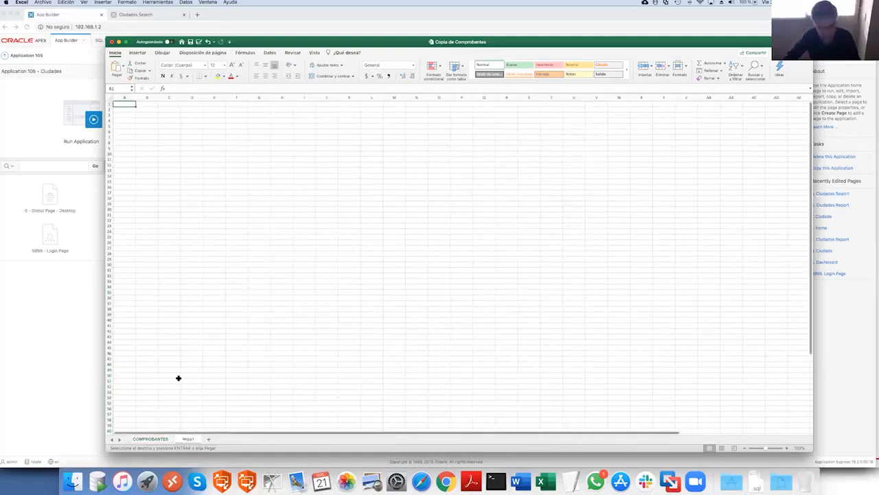
{"action": "key", "text": "super+v"}
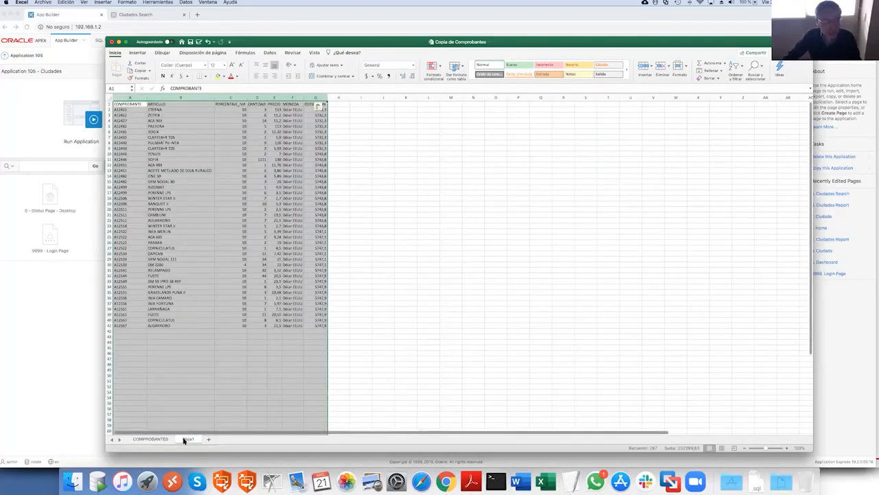
{"action": "double_click", "coordinate": [186, 439]}
{"action": "type", "text": "de"}
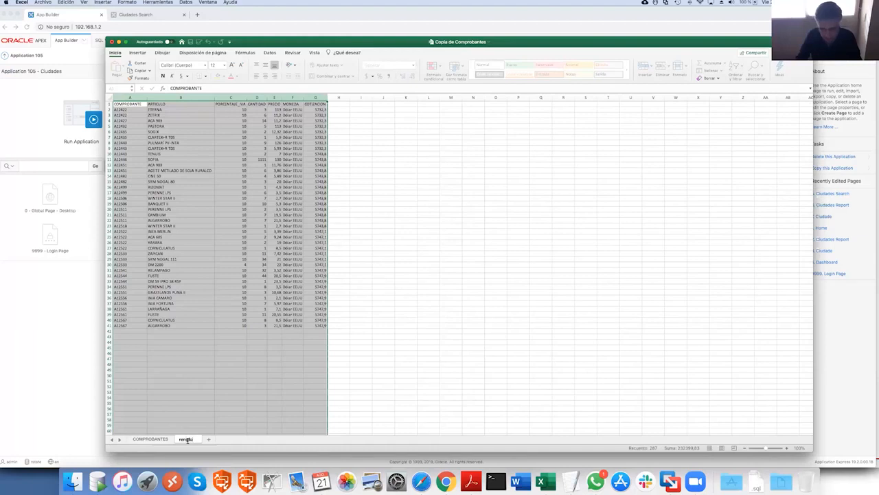
{"action": "key", "text": "Return"}
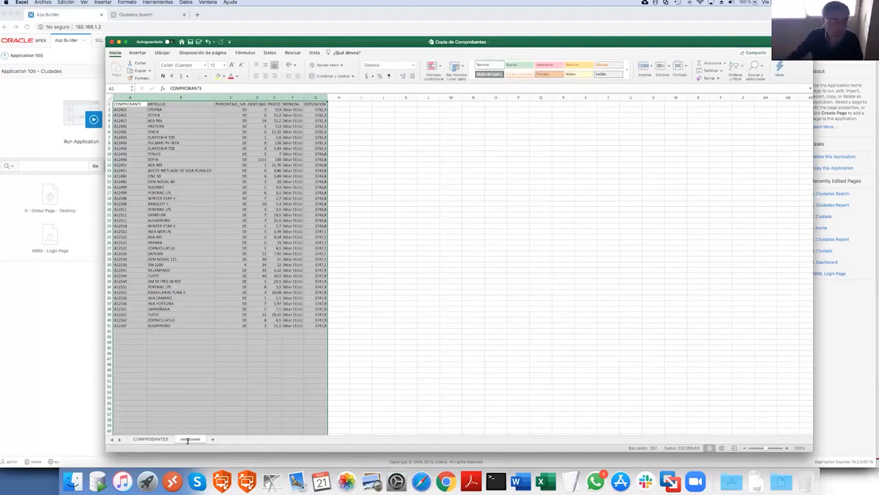
Check the data range on the renglones sheet, and clear the detail columns from COMPROBANTES, keeping only COMPROBANTE to DEPOSITO
{"action": "left_click", "coordinate": [211, 303]}
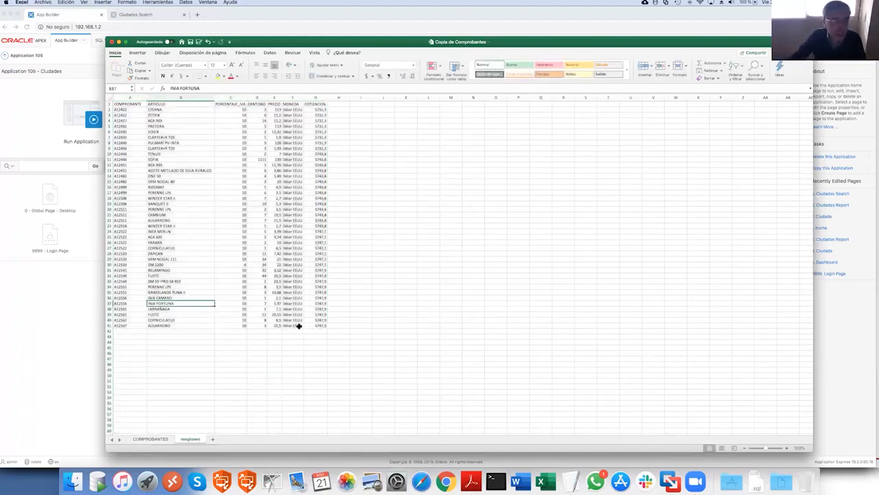
{"action": "left_click_drag", "start_coordinate": [315, 325], "coordinate": [104, 104]}
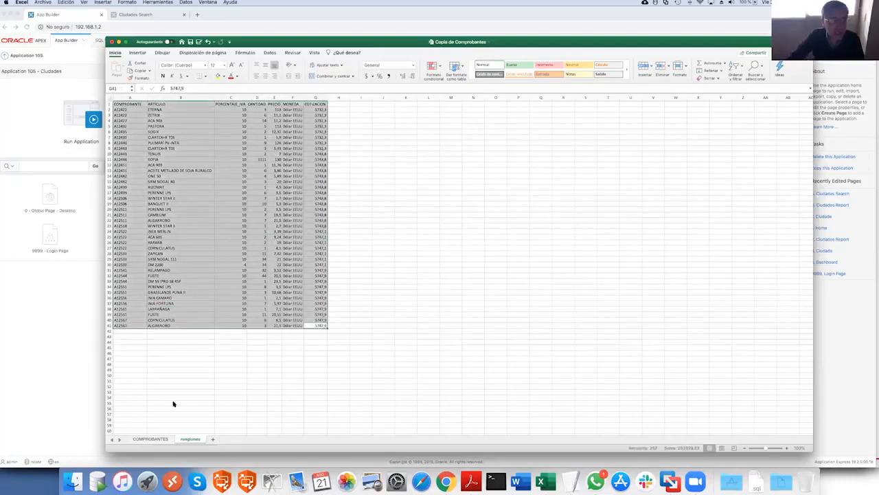
{"action": "left_click", "coordinate": [152, 439]}
{"action": "left_click", "coordinate": [418, 259]}
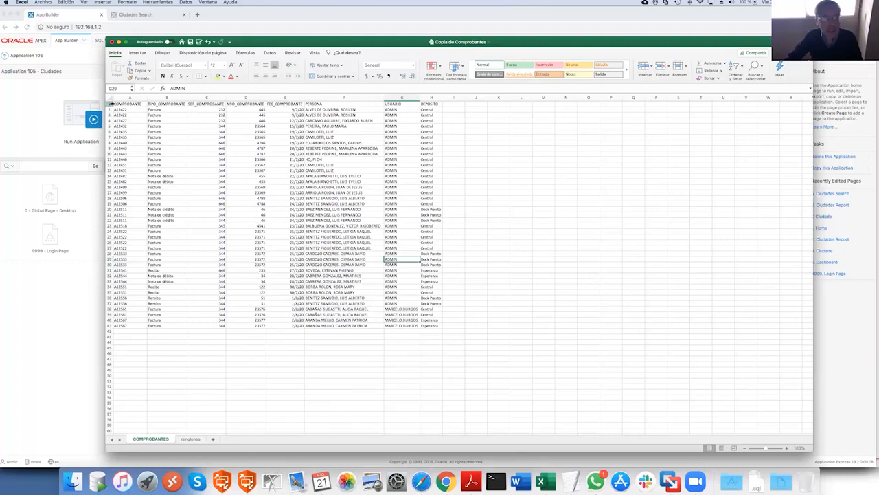
Remove duplicate rows from the COMPROBANTES sheet, comparing all columns and treating the first row as headers, and save the workbook
{"action": "left_click", "coordinate": [108, 98]}
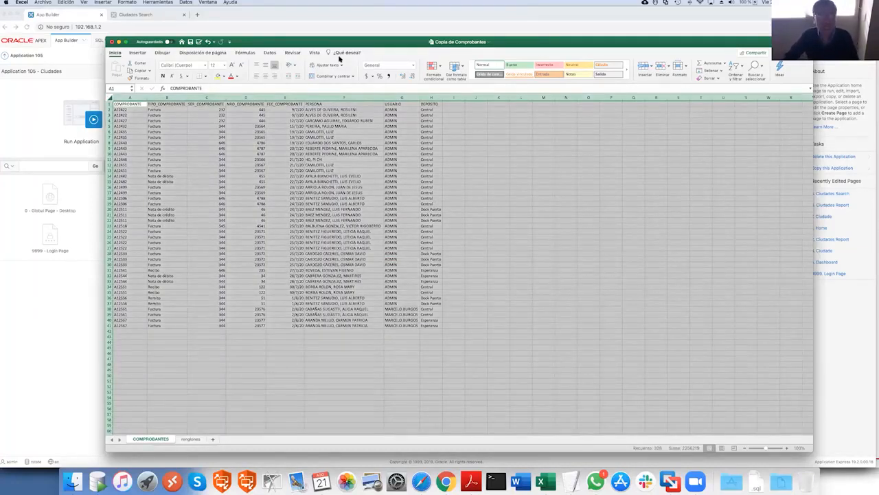
{"action": "left_click", "coordinate": [272, 53]}
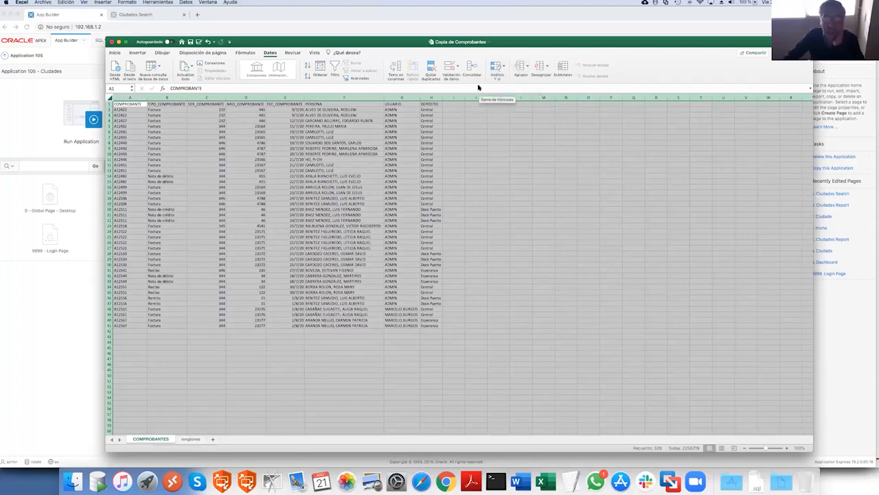
{"action": "left_click", "coordinate": [431, 68]}
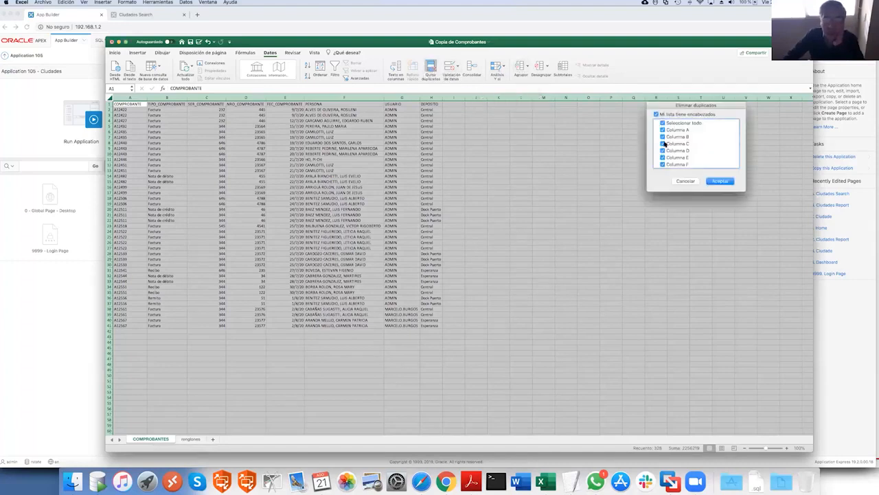
{"action": "left_click", "coordinate": [720, 181]}
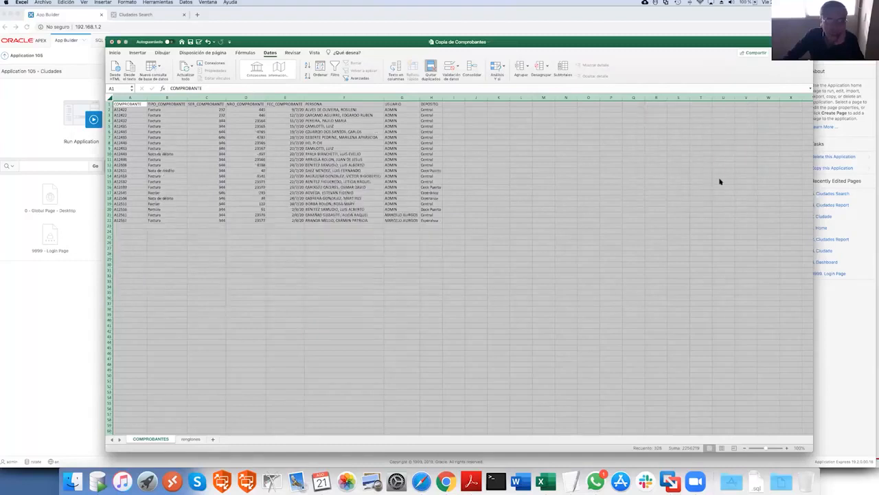
{"action": "left_click", "coordinate": [489, 151]}
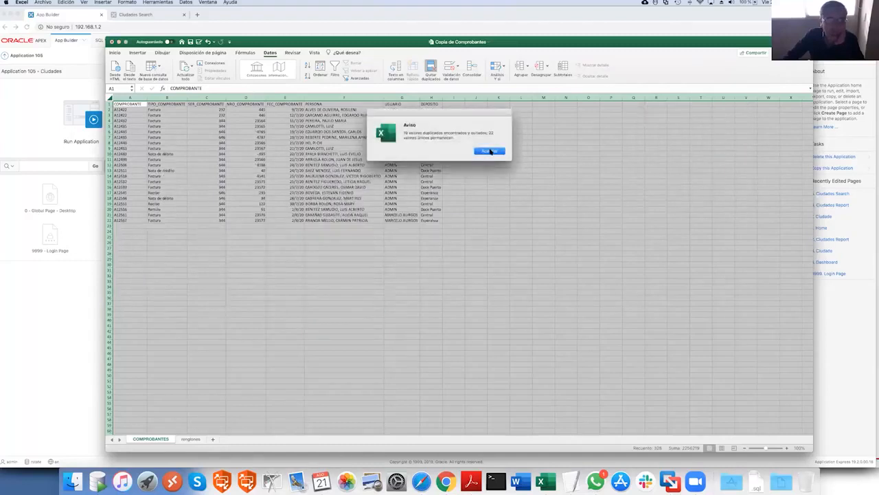
{"action": "left_click", "coordinate": [213, 178]}
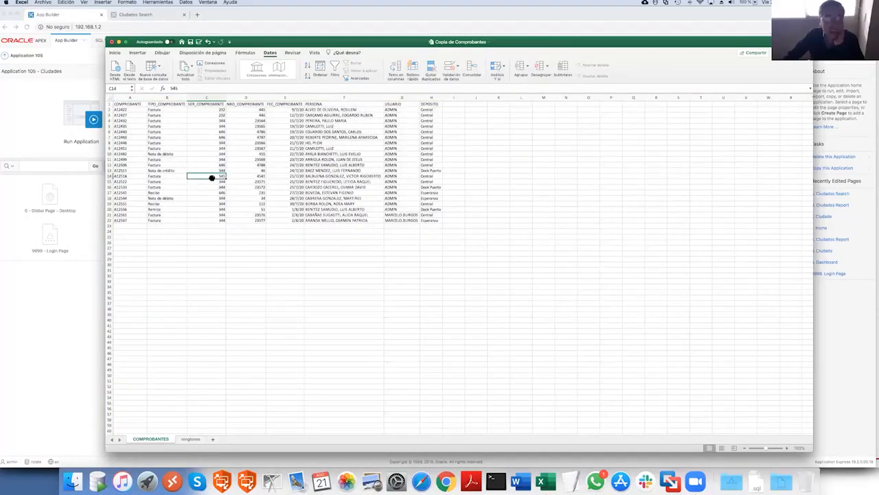
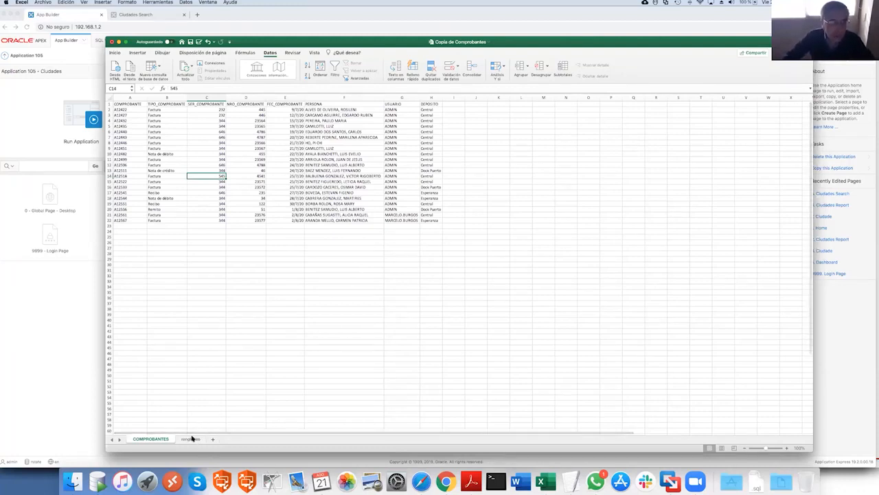
{"action": "left_click", "coordinate": [192, 439]}
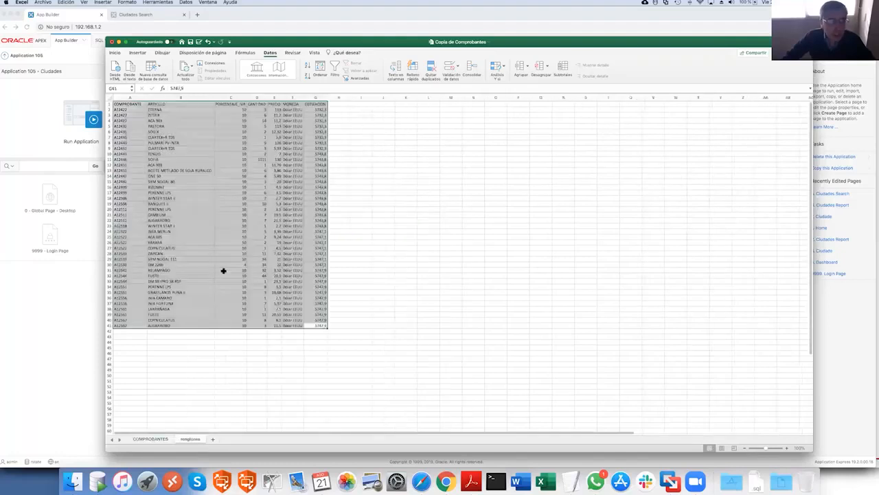
{"action": "left_click", "coordinate": [192, 42]}
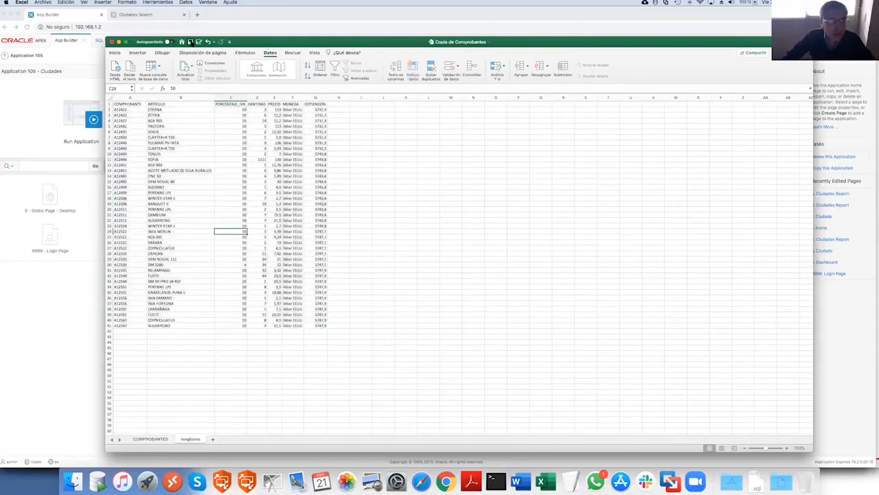
Switch to Oracle APEX in Chrome and start creating a new application from a file
{"action": "left_click", "coordinate": [76, 302]}
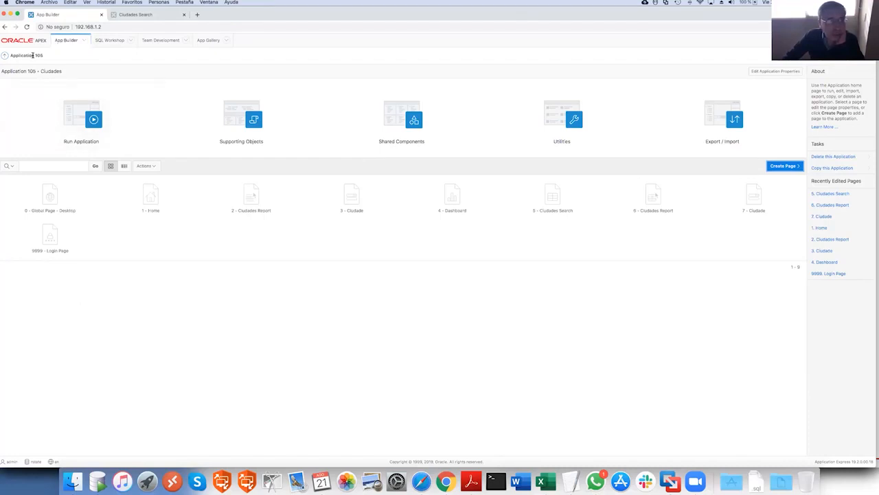
{"action": "left_click", "coordinate": [73, 41]}
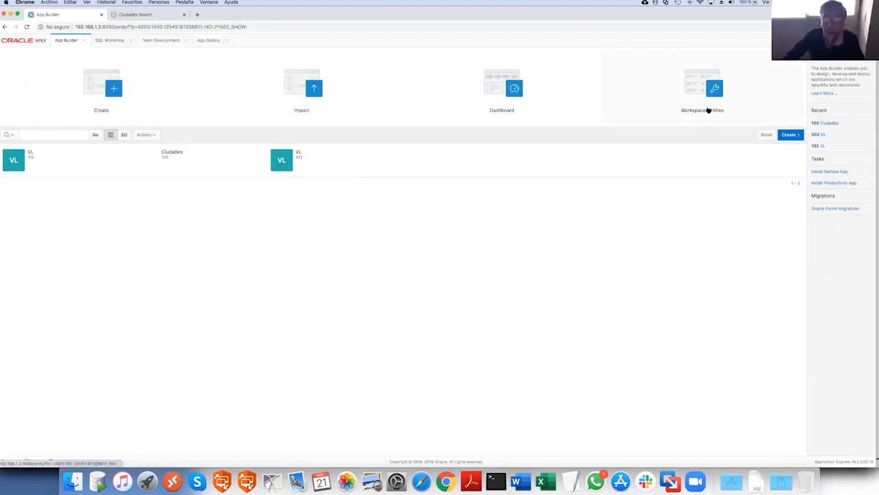
{"action": "left_click", "coordinate": [790, 135]}
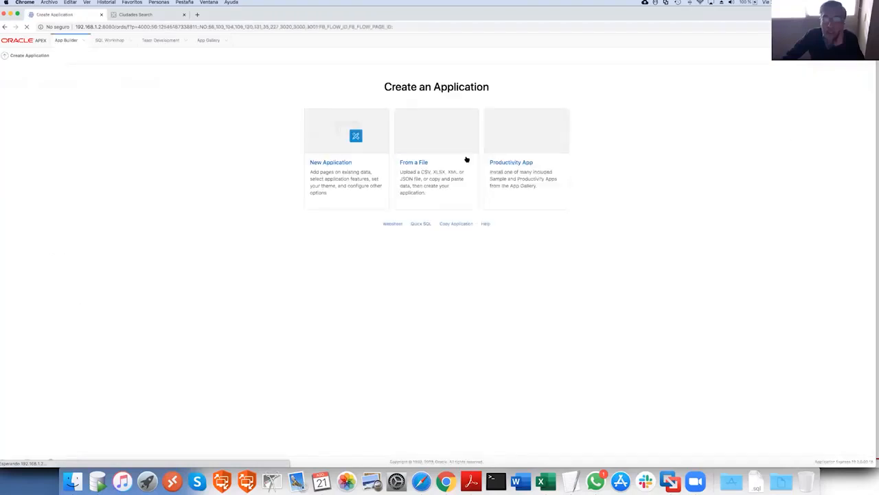
{"action": "left_click", "coordinate": [432, 165]}
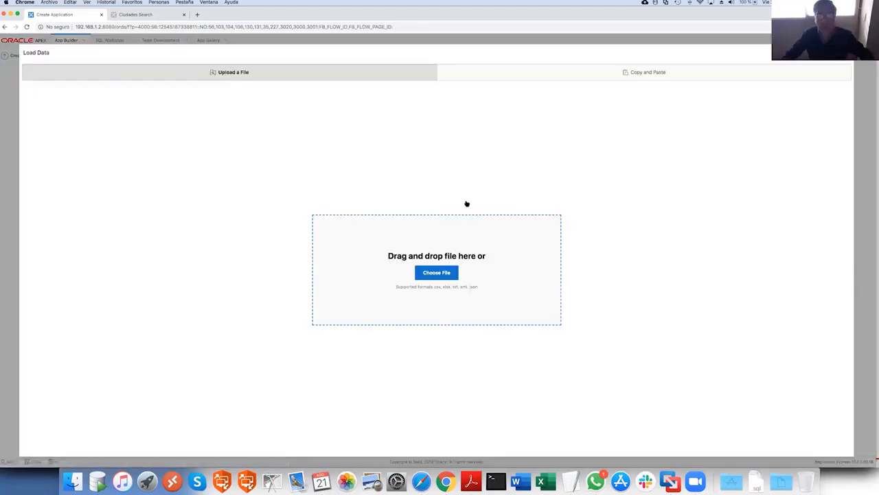
Check the edited workbook's name in Excel and upload "Copia de Comprobantes.xlsx" as the application's data file
{"action": "left_click", "coordinate": [435, 273]}
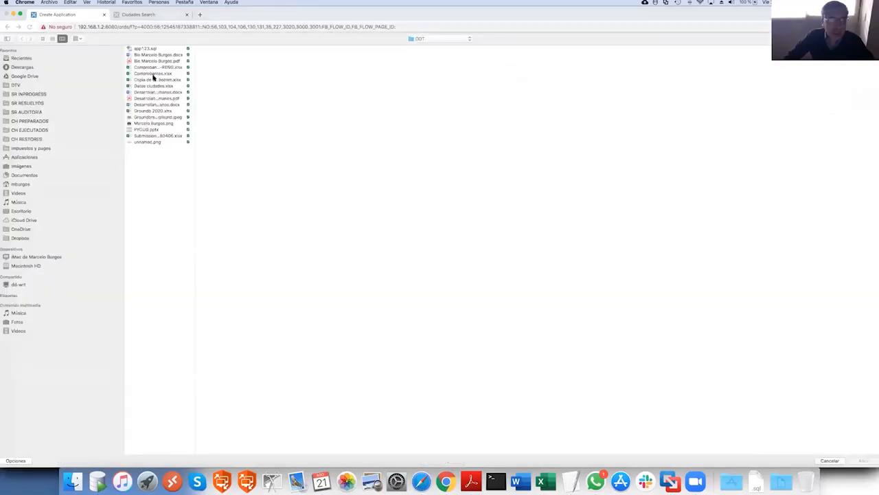
{"action": "left_click", "coordinate": [153, 73]}
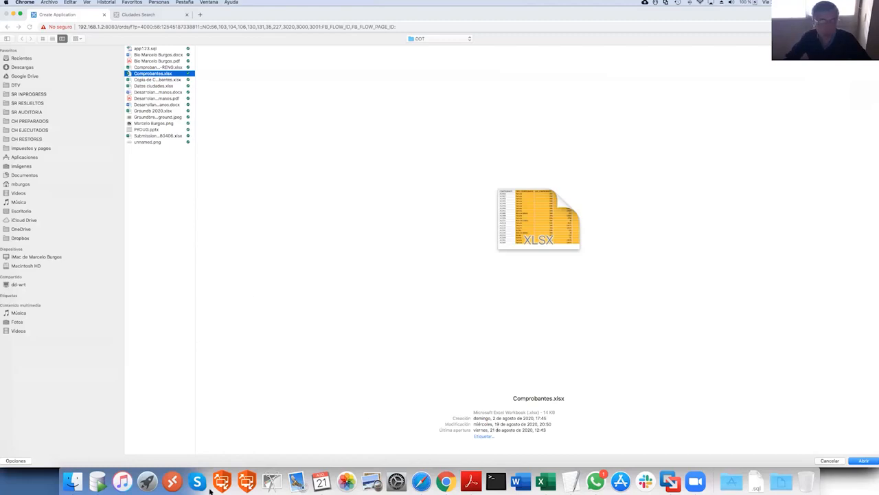
{"action": "left_click", "coordinate": [556, 484]}
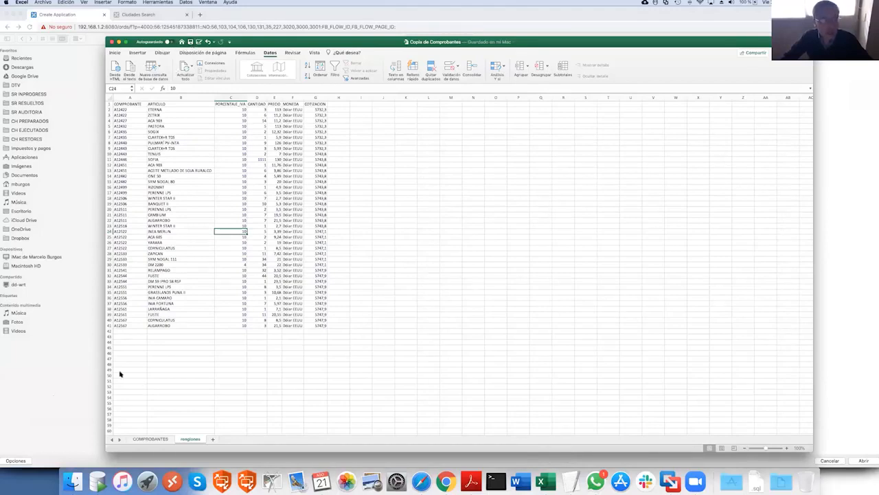
{"action": "key", "text": "super+Tab"}
{"action": "left_click", "coordinate": [155, 80]}
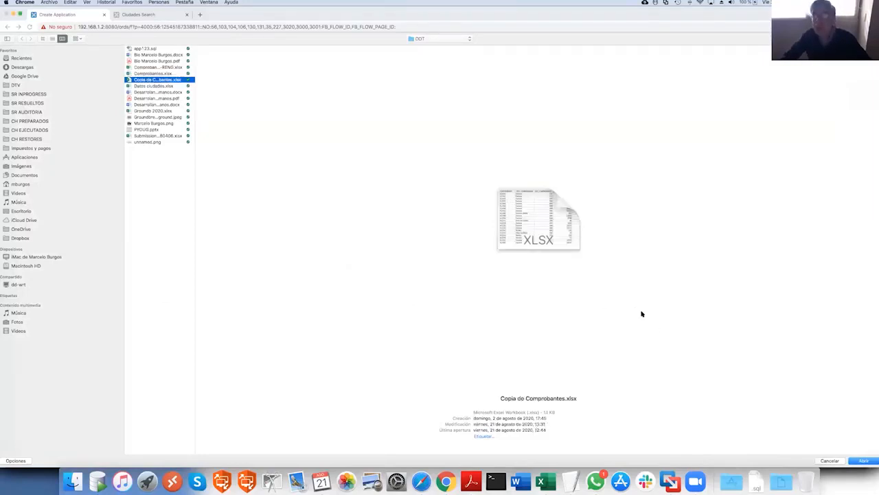
{"action": "double_click", "coordinate": [168, 81]}
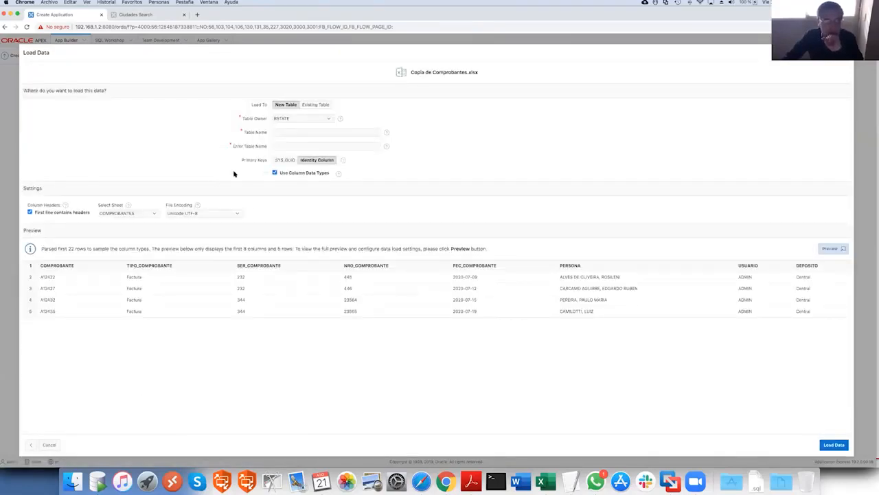
Load the COMPROBANTES sheet into a new table named COMPROB_CABEZA, checking that sheet in Excel before loading
{"action": "left_click", "coordinate": [303, 132]}
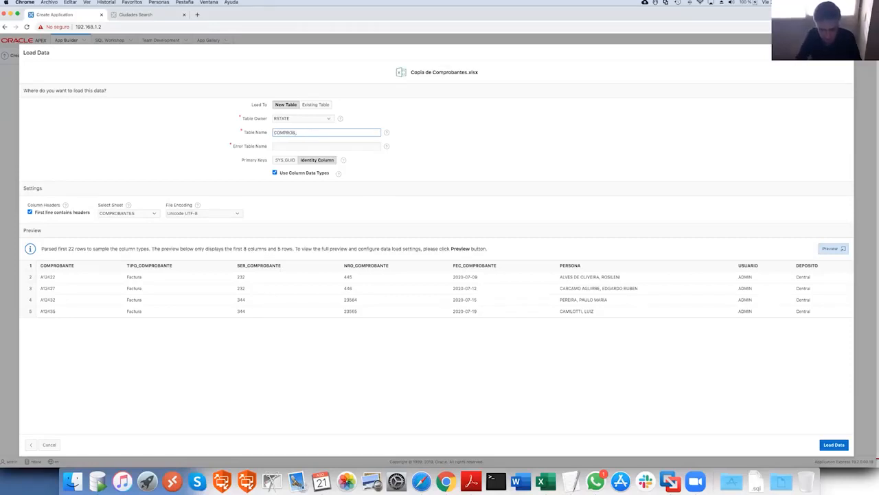
{"action": "type", "text": "EZA"}
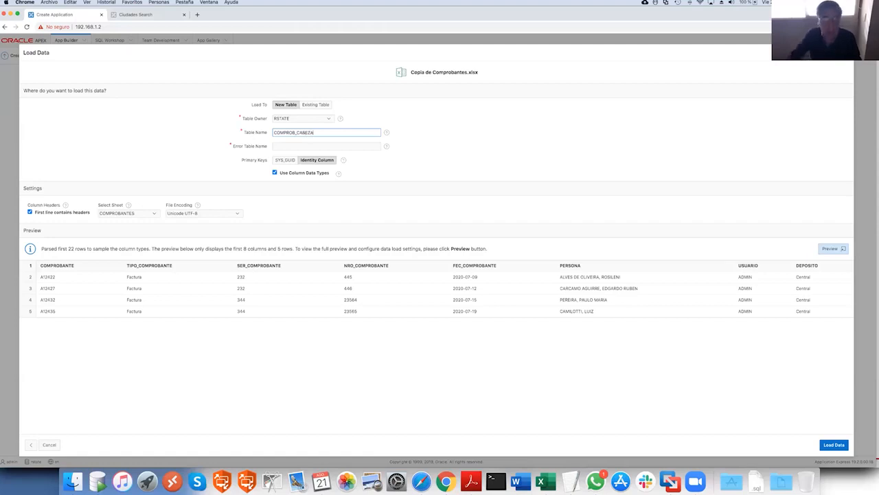
{"action": "left_click", "coordinate": [117, 214]}
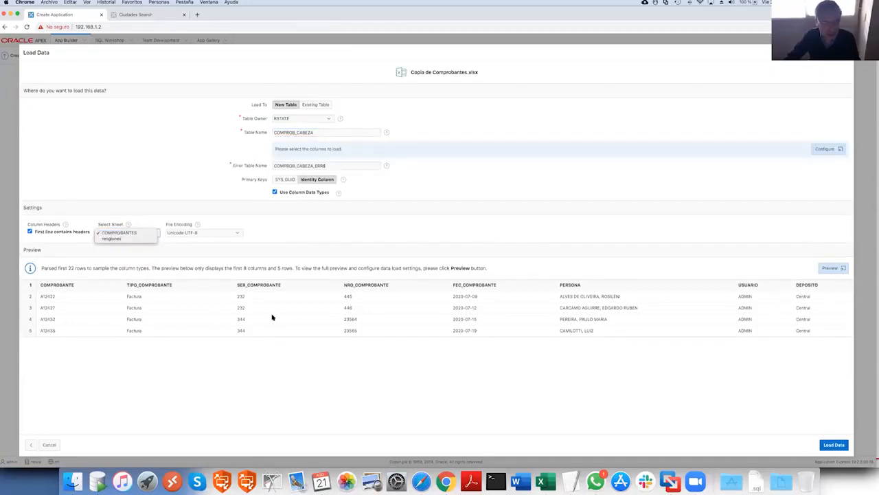
{"action": "key", "text": "super+Tab"}
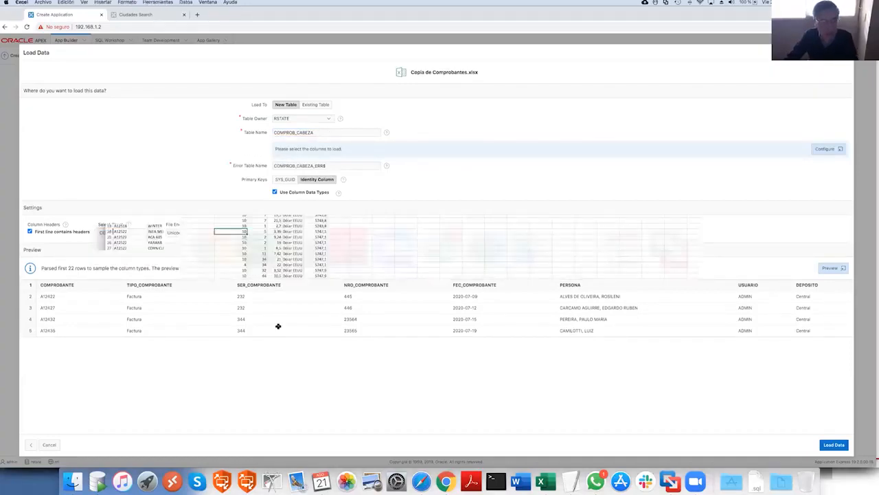
{"action": "left_click", "coordinate": [153, 439]}
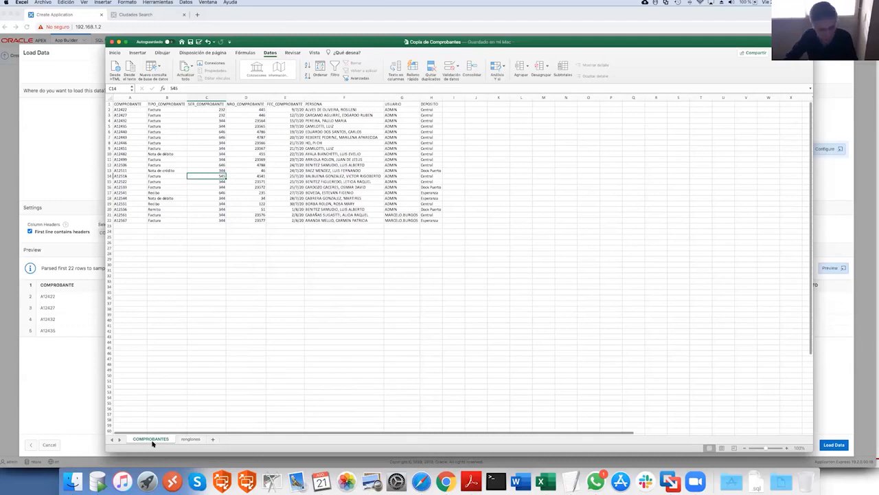
{"action": "key", "text": "super+Tab"}
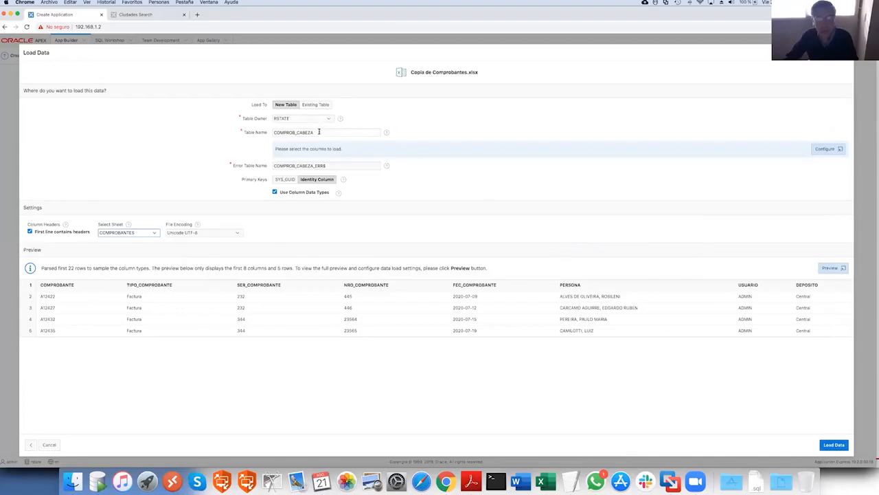
{"action": "left_click_drag", "start_coordinate": [319, 132], "coordinate": [266, 132]}
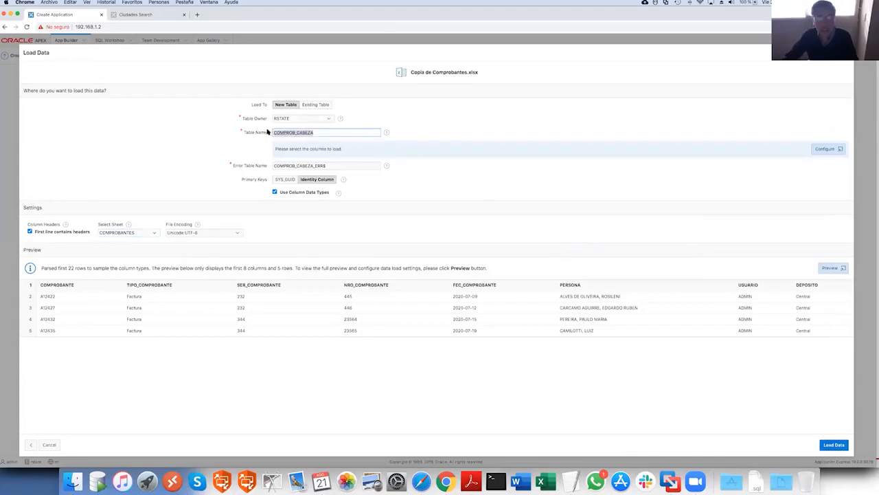
{"action": "left_click", "coordinate": [834, 444]}
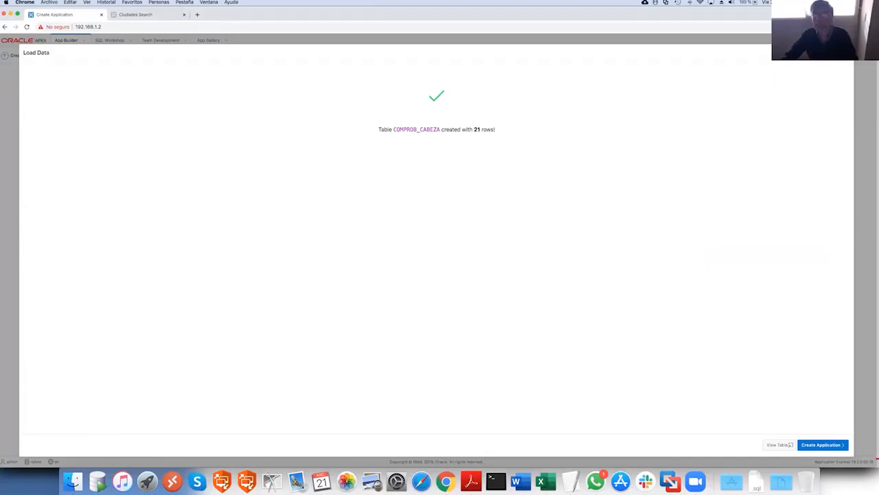
Close the load result and start another application from a file, uploading "Copia de Comprobantes.xlsx" again
{"action": "key", "text": "Escape"}
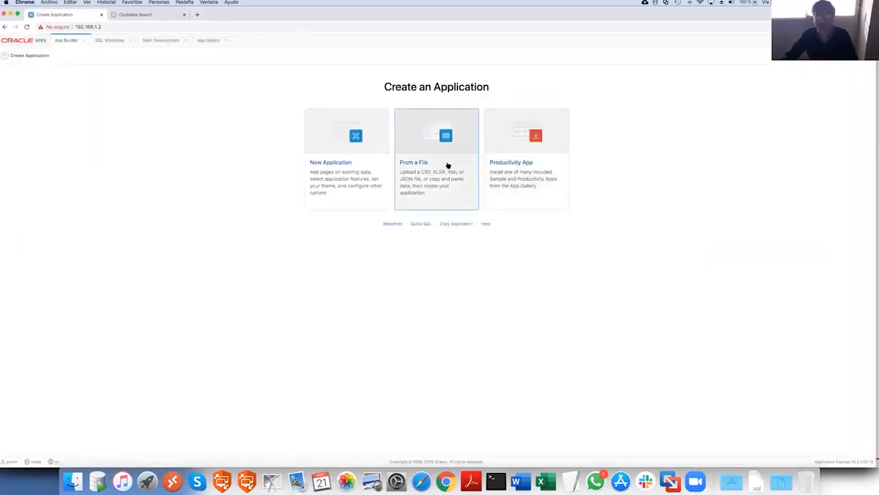
{"action": "left_click", "coordinate": [447, 166]}
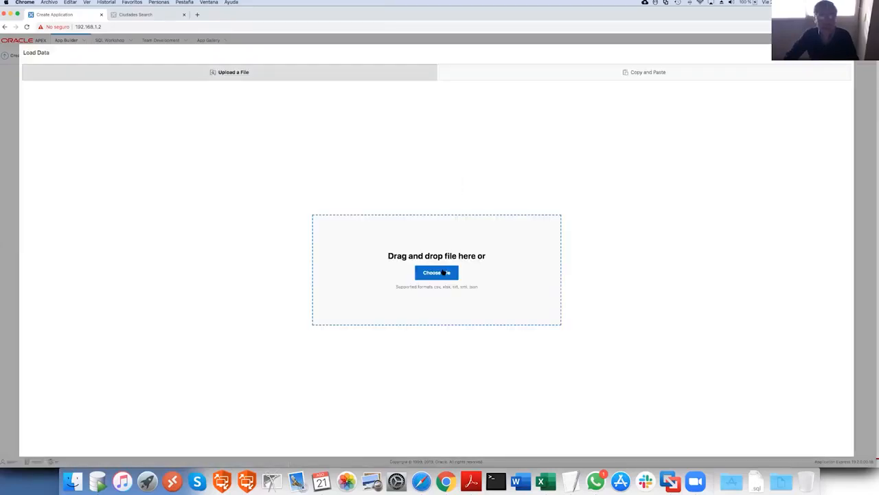
{"action": "left_click", "coordinate": [444, 273]}
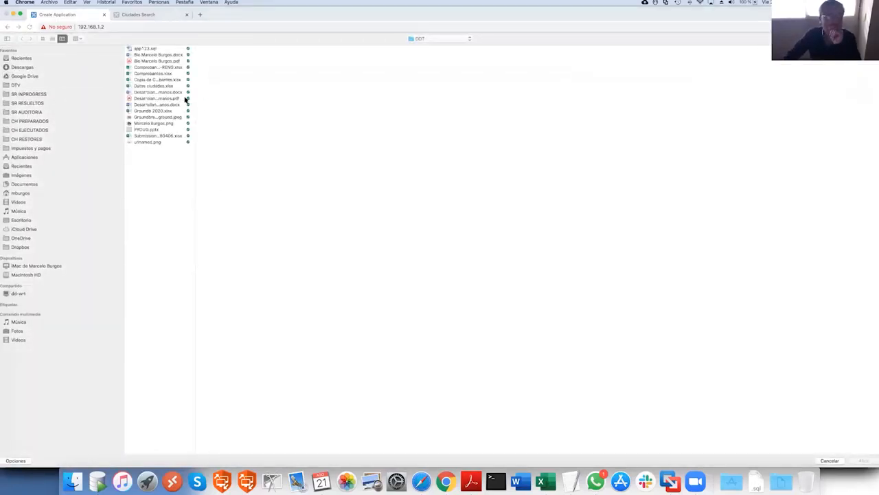
{"action": "left_click", "coordinate": [159, 80]}
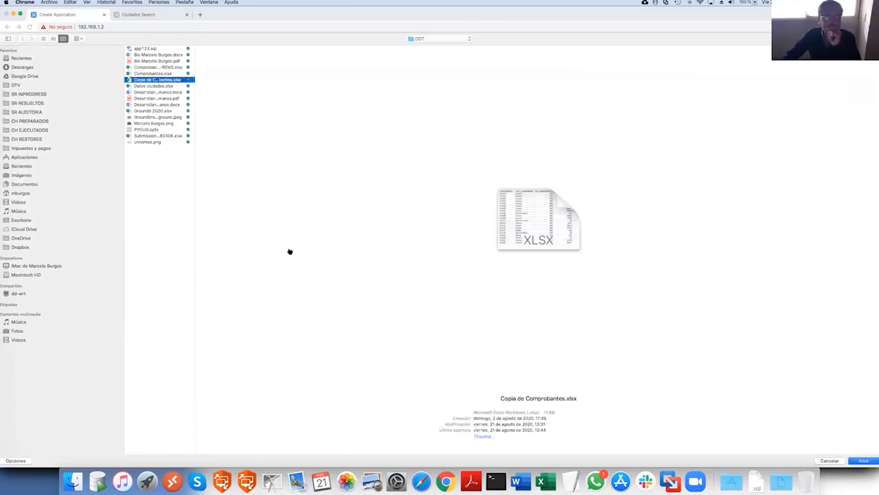
{"action": "key", "text": "Return"}
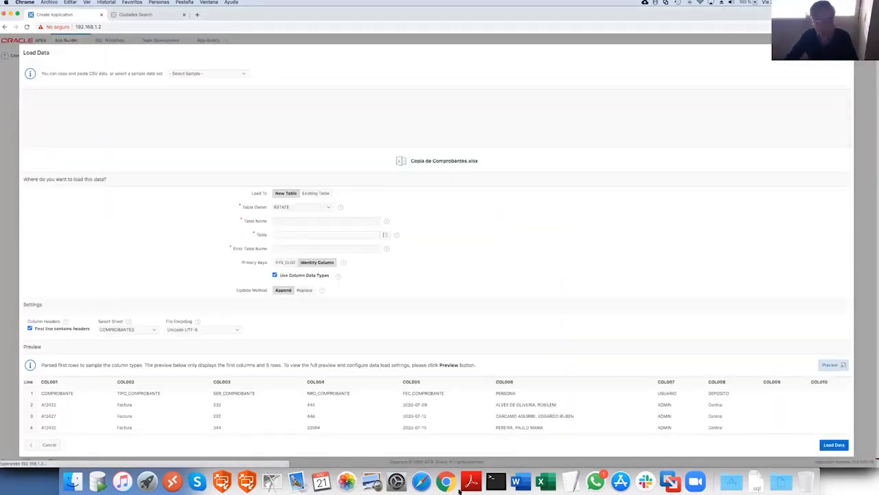
Check the renglones sheet in Excel and choose renglones as the sheet to load in APEX
{"action": "left_click", "coordinate": [540, 483]}
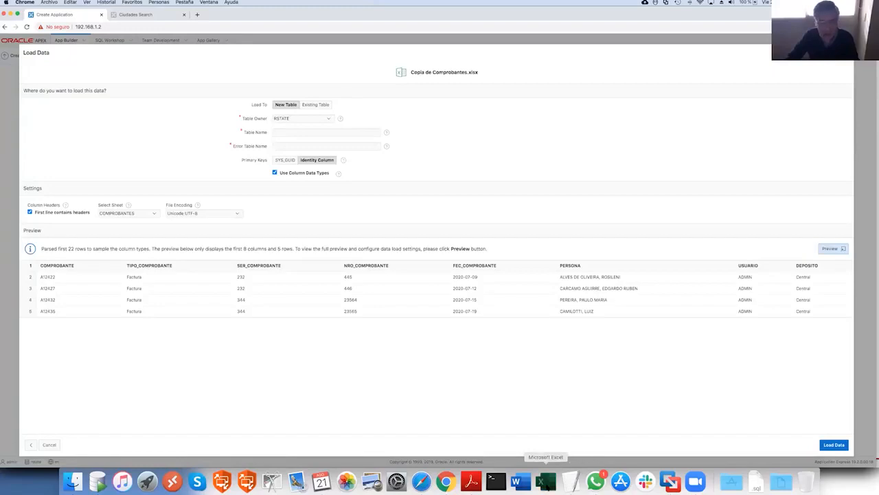
{"action": "left_click", "coordinate": [191, 439]}
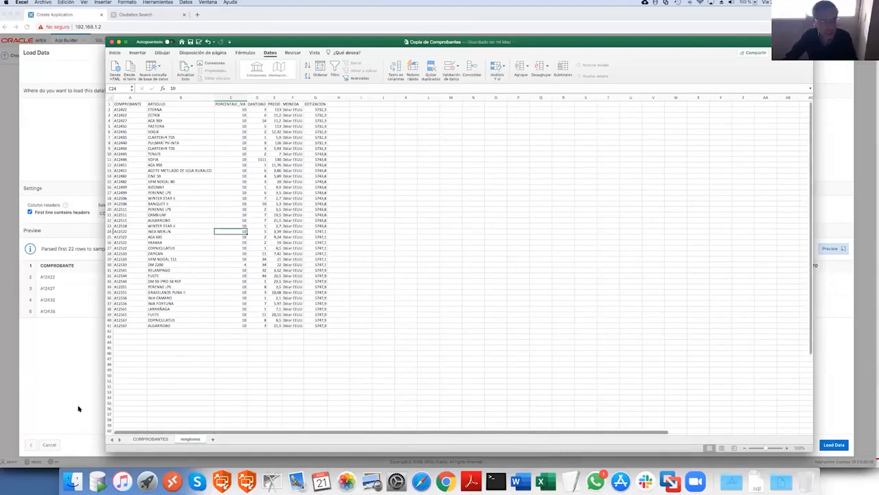
{"action": "key", "text": "super+Tab"}
{"action": "left_click", "coordinate": [136, 214]}
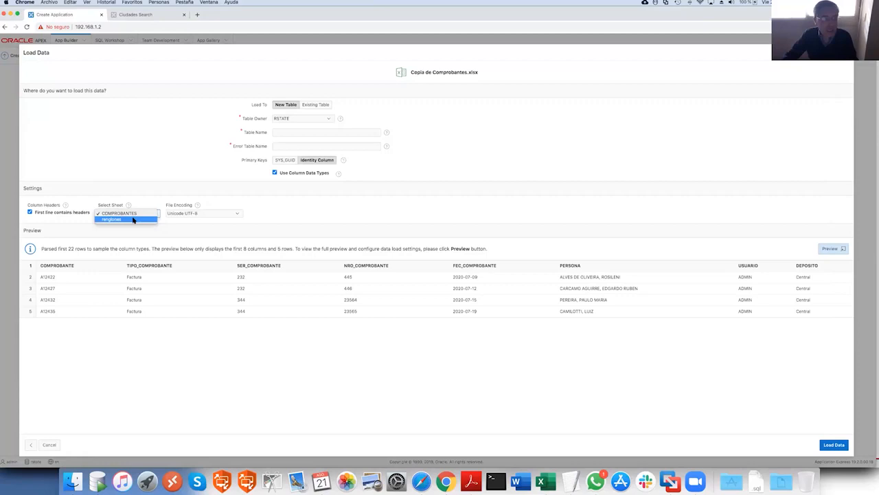
{"action": "left_click", "coordinate": [134, 219]}
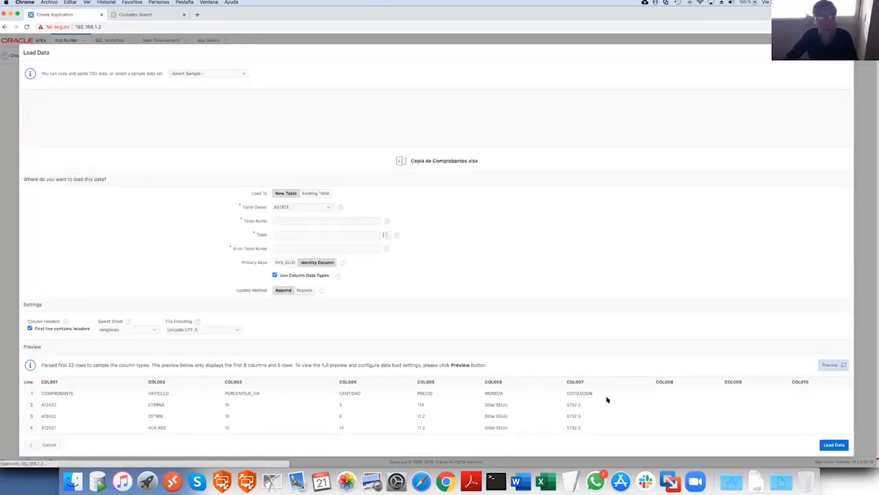
Load the renglones data into a new table named COMPR_RENGLONES and continue to creating the application
{"action": "left_click", "coordinate": [834, 445]}
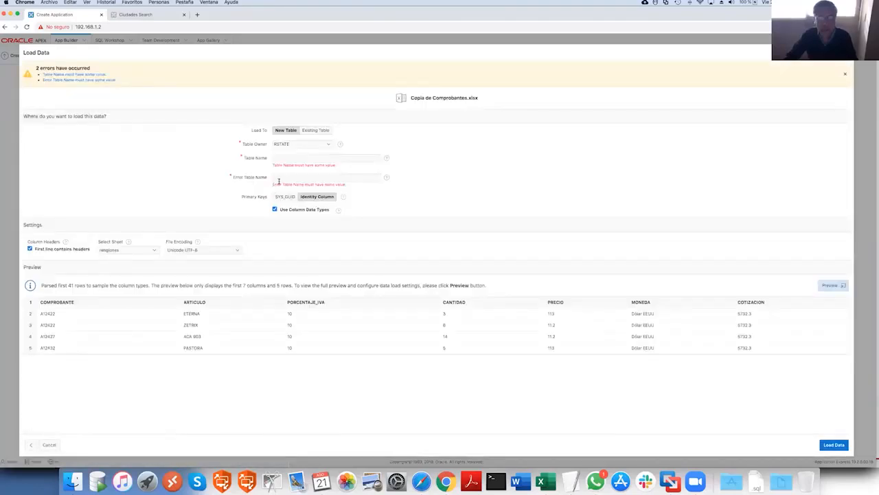
{"action": "left_click", "coordinate": [311, 159]}
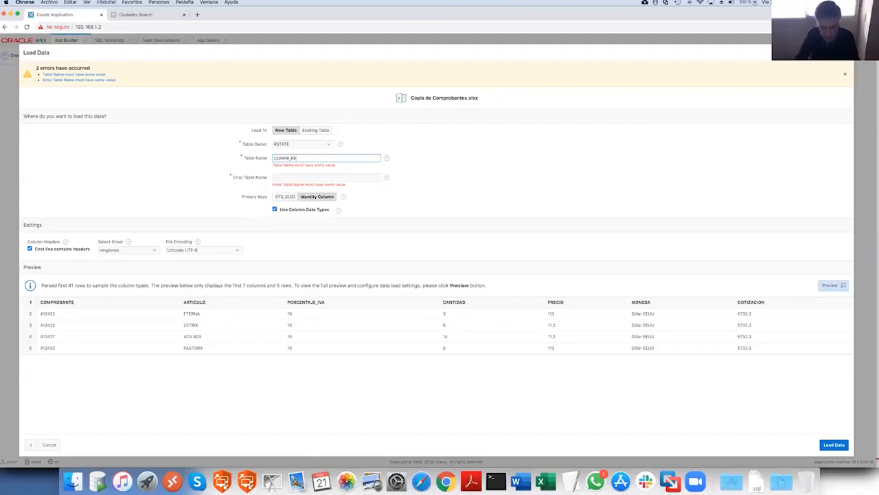
{"action": "type", "text": "COMPR_RENGLONES"}
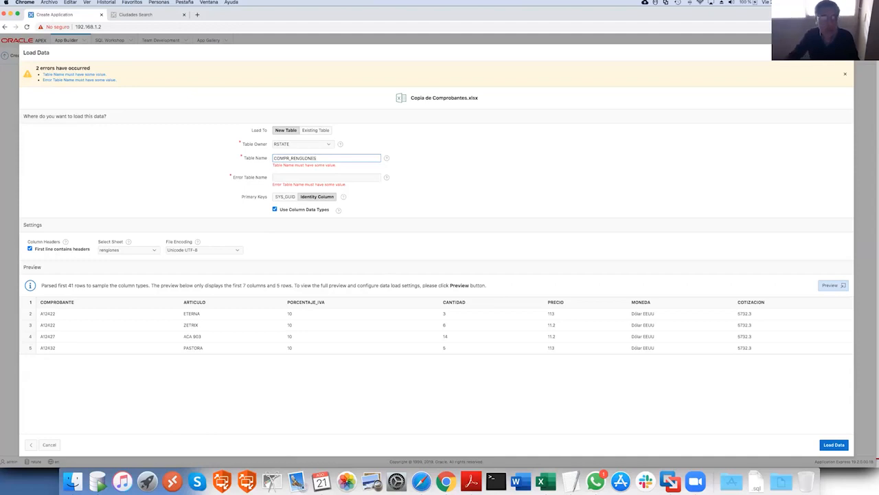
{"action": "left_click", "coordinate": [834, 445]}
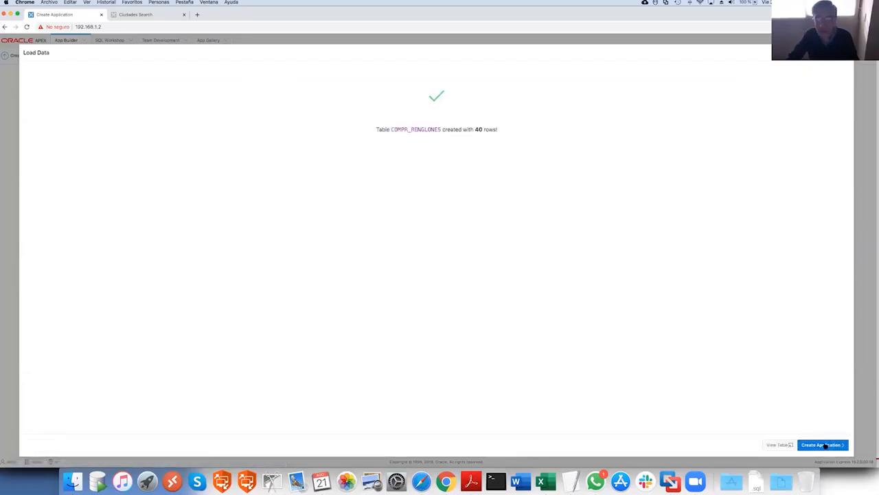
{"action": "left_click", "coordinate": [825, 446]}
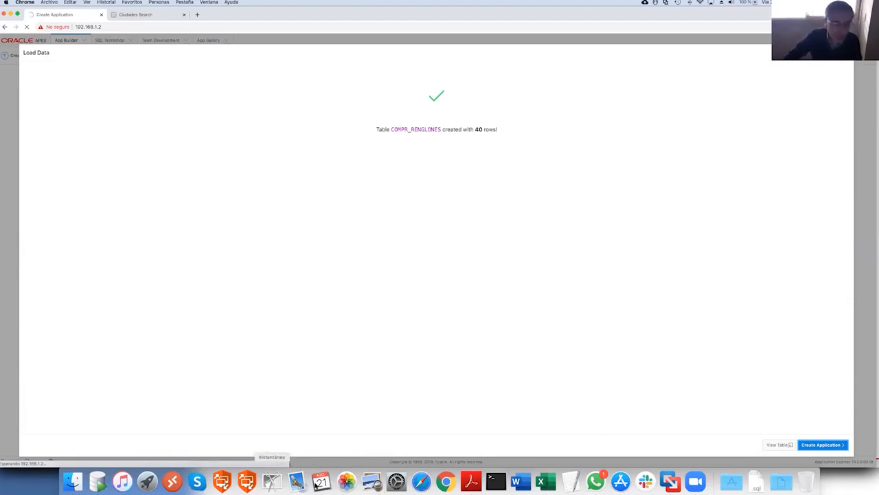
Switch to Oracle SQL Developer, refresh the filtered table list of the VM RS connection, and open the COMPROB_CABEZA data
{"action": "left_click", "coordinate": [97, 481]}
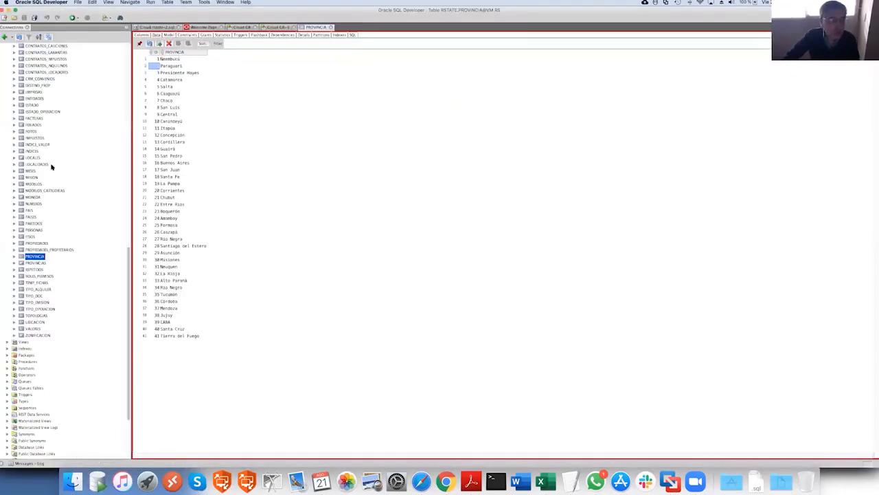
{"action": "scroll", "coordinate": [51, 167], "scroll_direction": "up", "scroll_amount": 15}
{"action": "left_click", "coordinate": [28, 197]}
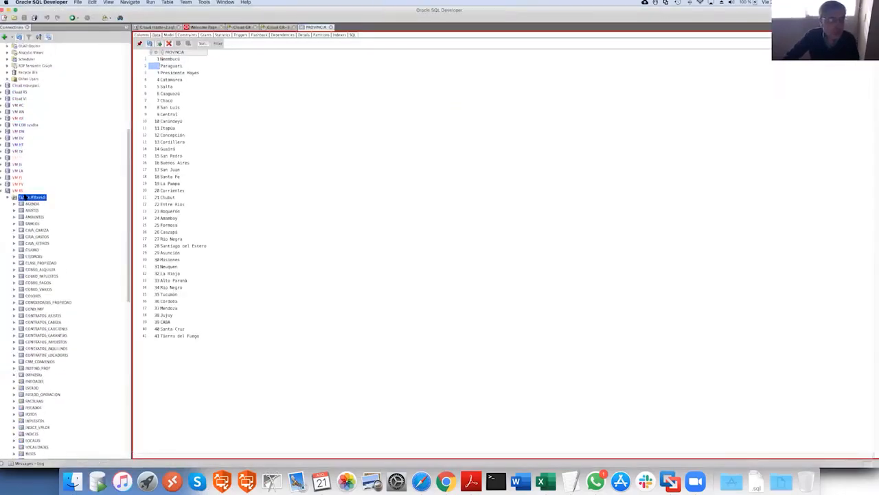
{"action": "left_click", "coordinate": [19, 37]}
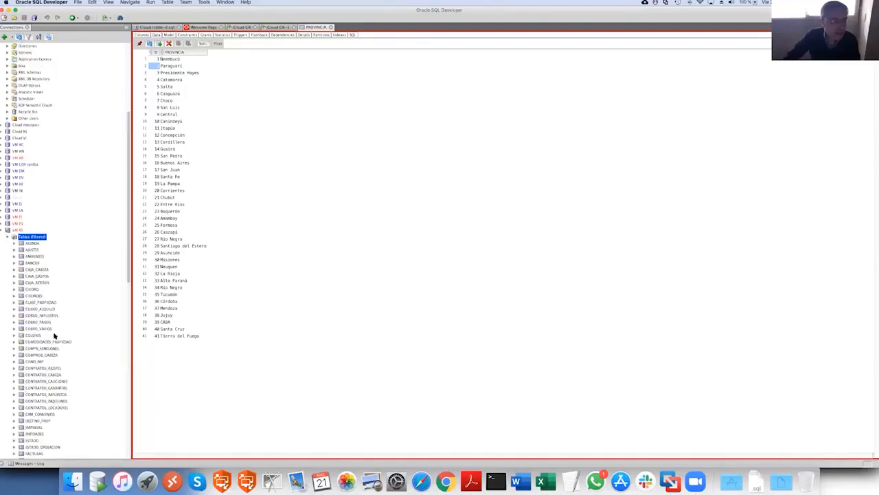
{"action": "scroll", "coordinate": [55, 335], "scroll_direction": "down", "scroll_amount": 7}
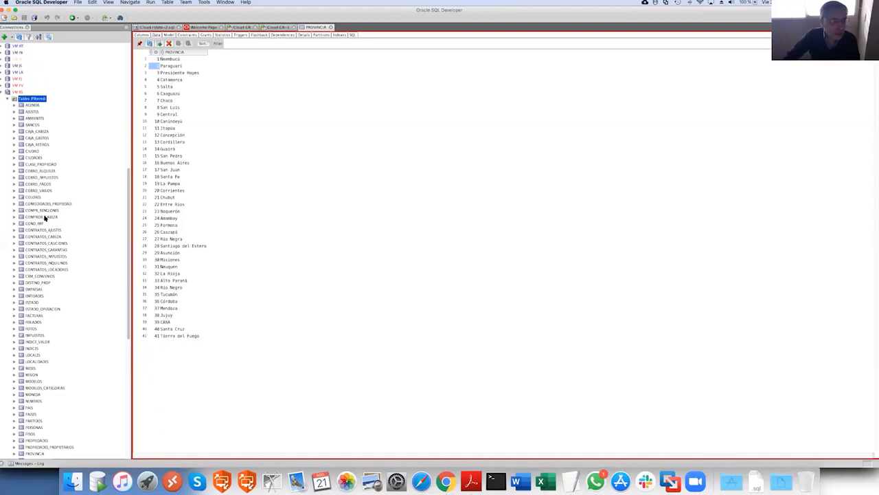
{"action": "left_click", "coordinate": [45, 217]}
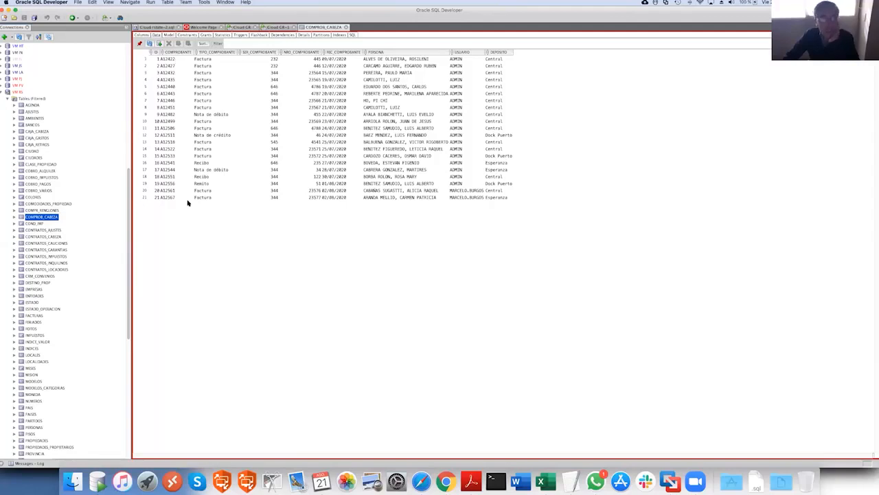
Compare the COMPROBANTE column of the COMPR_RENGLONES table with the one in COMPROB_CABEZA
{"action": "left_click", "coordinate": [47, 210]}
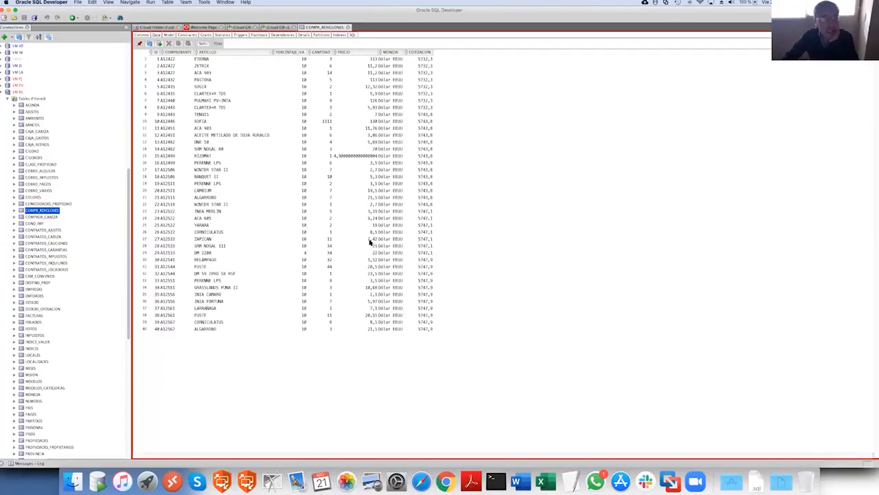
{"action": "left_click", "coordinate": [173, 60]}
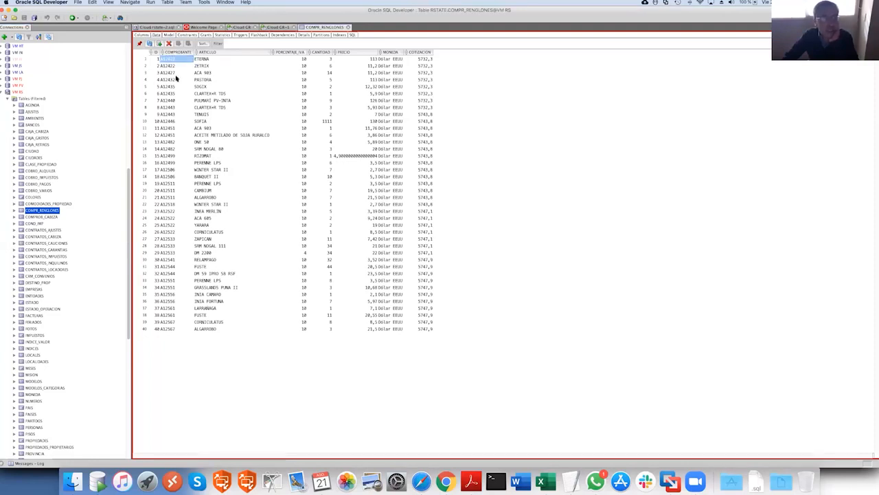
{"action": "left_click", "coordinate": [43, 217]}
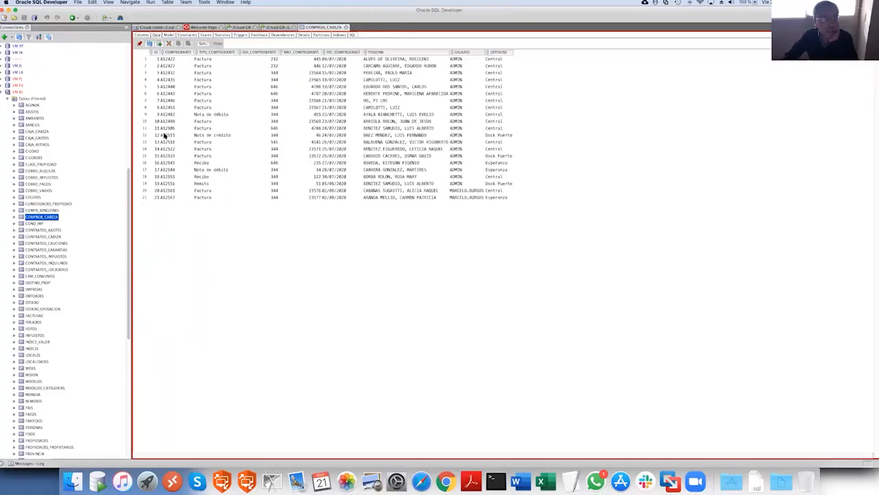
{"action": "left_click", "coordinate": [174, 60]}
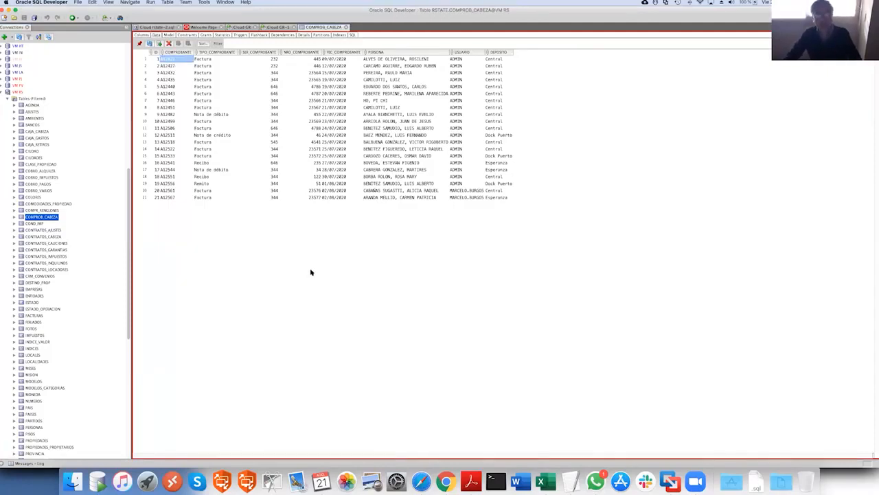
Examine the repeated values in the PERSONA, DEPOSITO and TIPO_COMPROBANTE columns of COMPROB_CABEZA
{"action": "left_click", "coordinate": [381, 61]}
{"action": "left_click", "coordinate": [384, 94]}
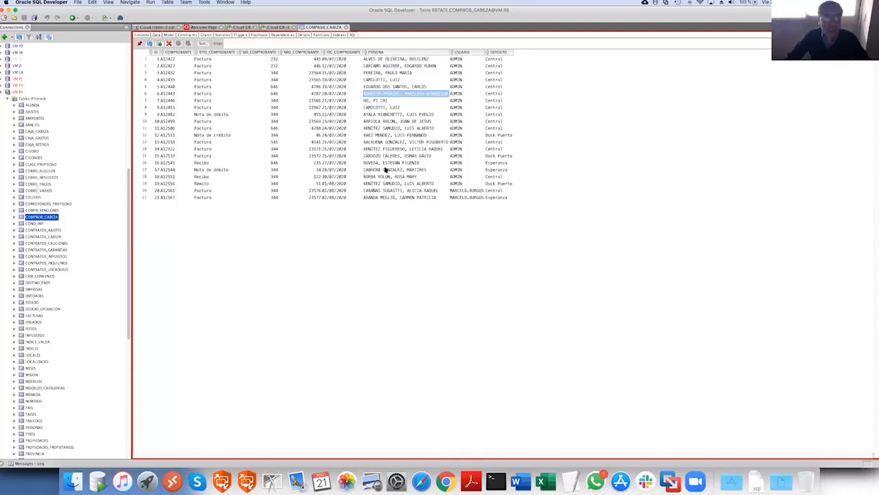
{"action": "left_click", "coordinate": [496, 73]}
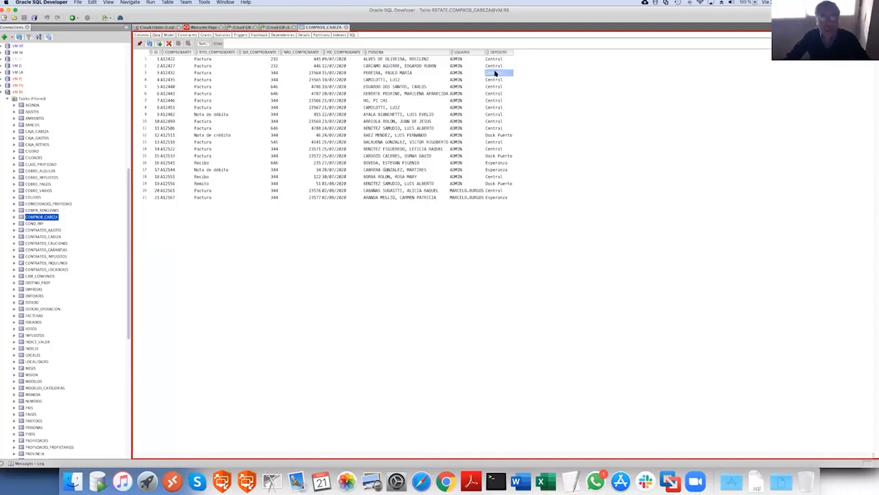
{"action": "left_click", "coordinate": [494, 114]}
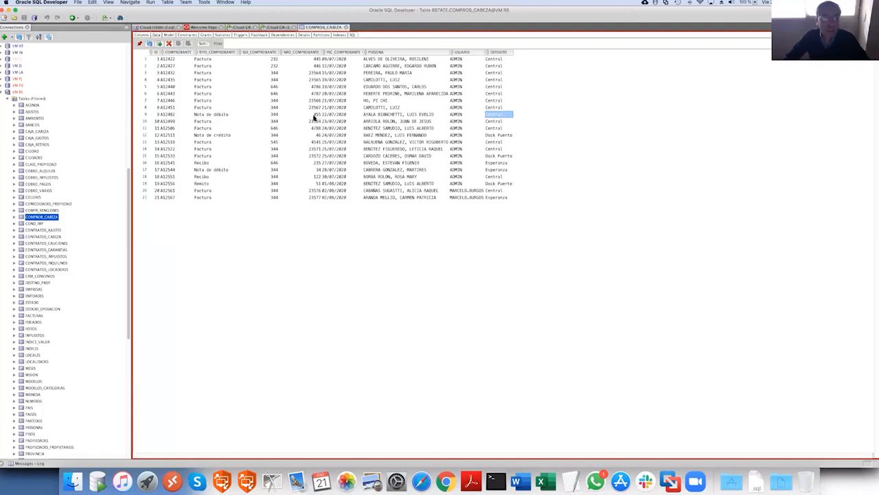
{"action": "left_click", "coordinate": [208, 74]}
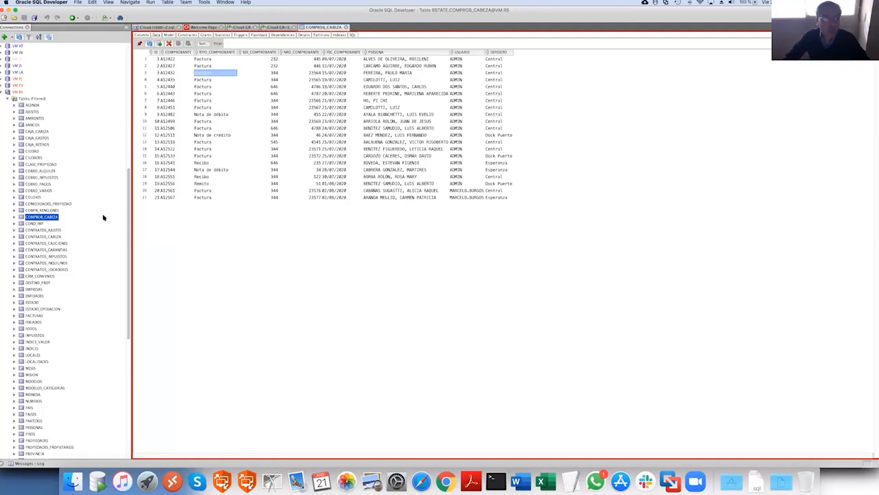
Open the COMPR_RENGLONES data, sort it by ARTICULO, and examine the repeated article names
{"action": "left_click", "coordinate": [41, 210]}
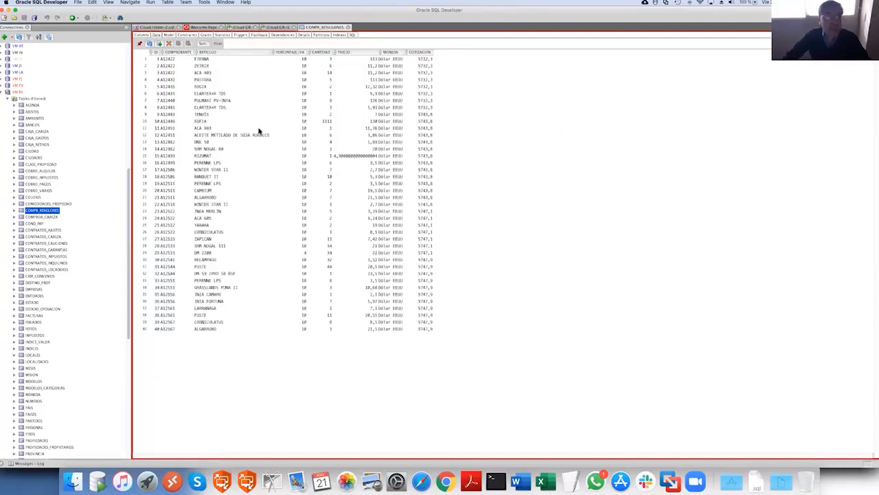
{"action": "left_click", "coordinate": [229, 94]}
{"action": "left_click", "coordinate": [229, 184]}
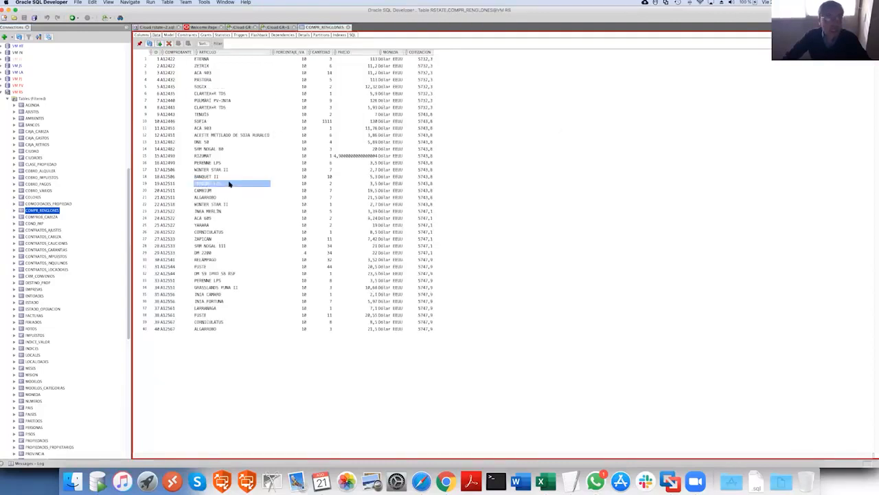
{"action": "left_click", "coordinate": [236, 55]}
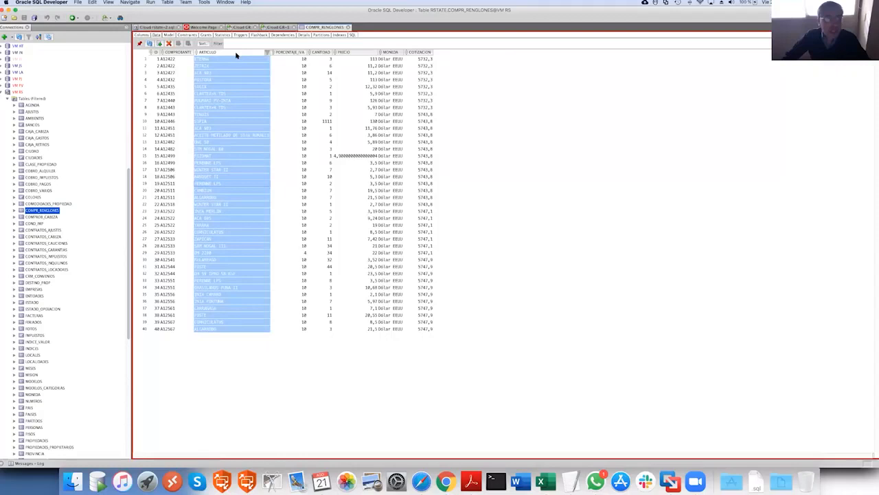
{"action": "left_click", "coordinate": [236, 55]}
{"action": "left_click", "coordinate": [213, 87]}
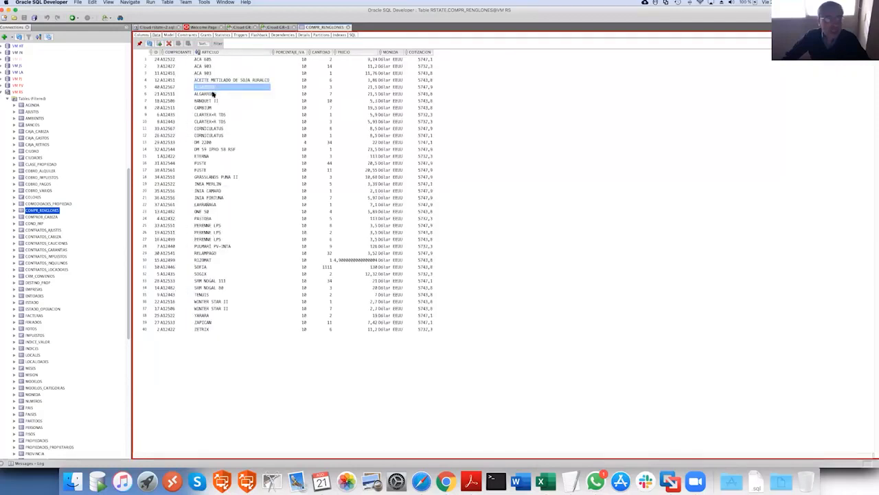
{"action": "left_click", "coordinate": [213, 95]}
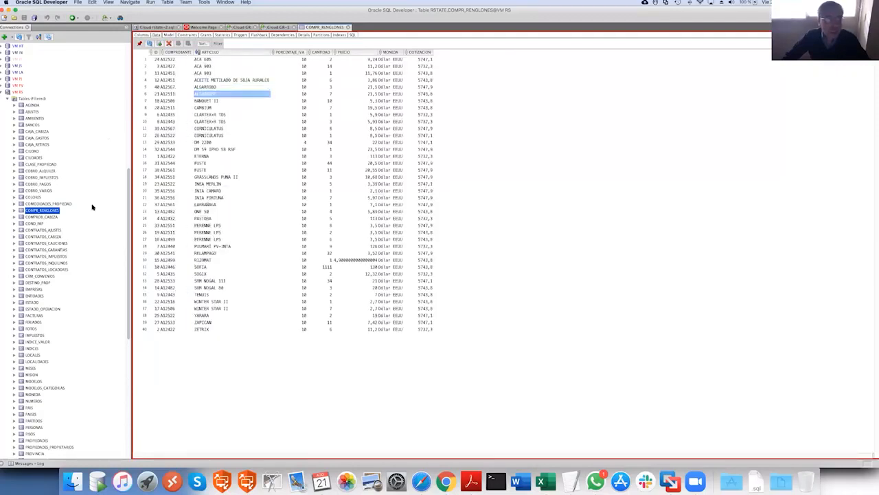
Try to normalize the ARTICULO column of COMPR_RENGLONES into a table named articulos with primary key id, and cancel the operation
{"action": "right_click", "coordinate": [46, 211]}
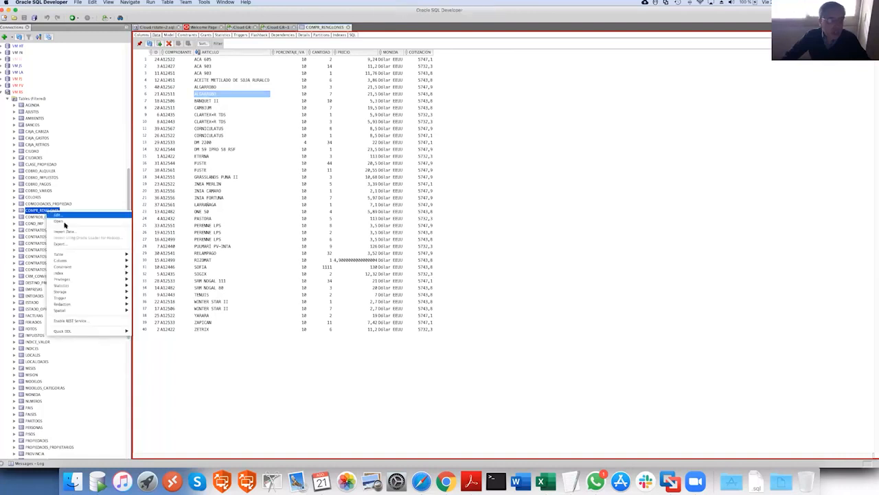
{"action": "mouse_move", "coordinate": [71, 261]}
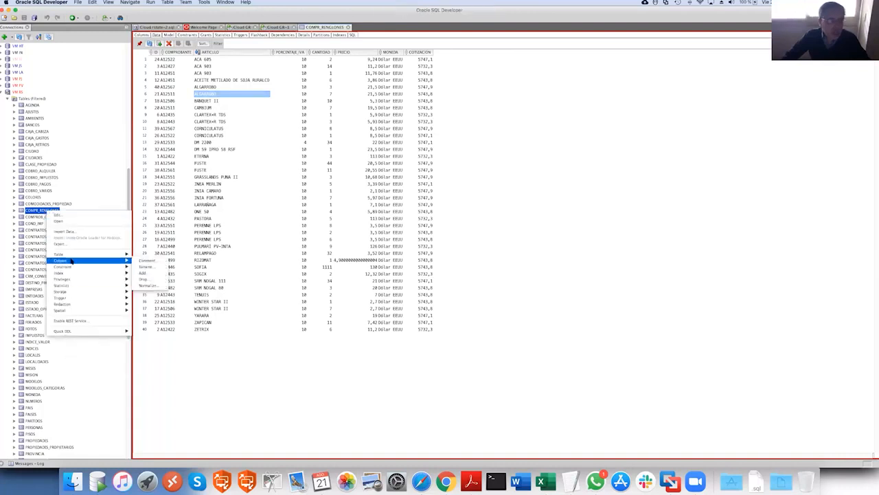
{"action": "left_click", "coordinate": [148, 285]}
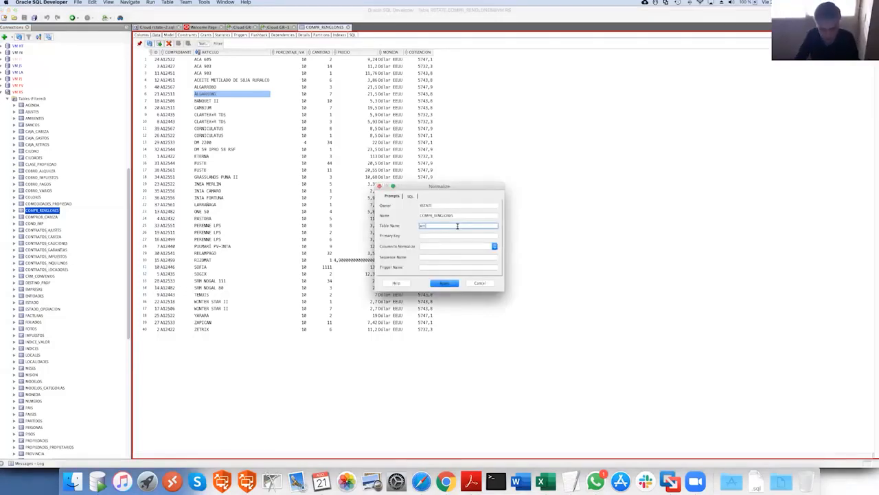
{"action": "left_click", "coordinate": [457, 226]}
{"action": "type", "text": "articulos"}
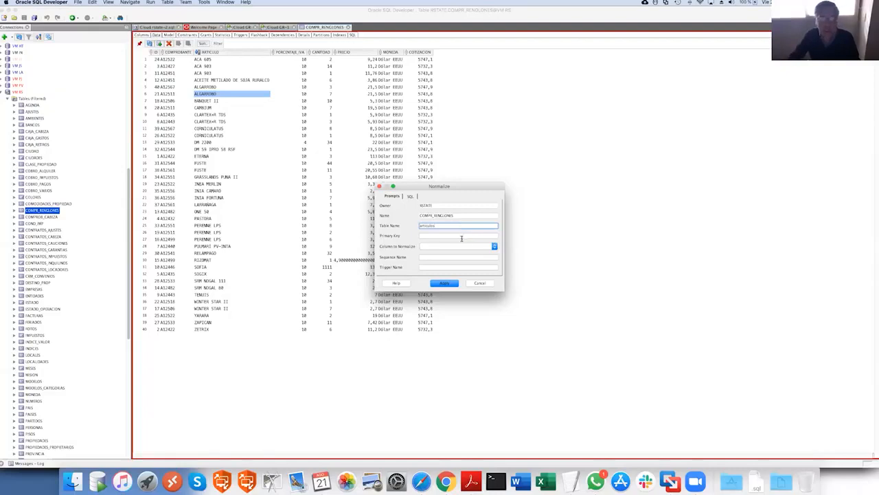
{"action": "left_click", "coordinate": [460, 236]}
{"action": "type", "text": "id"}
{"action": "left_click", "coordinate": [471, 247]}
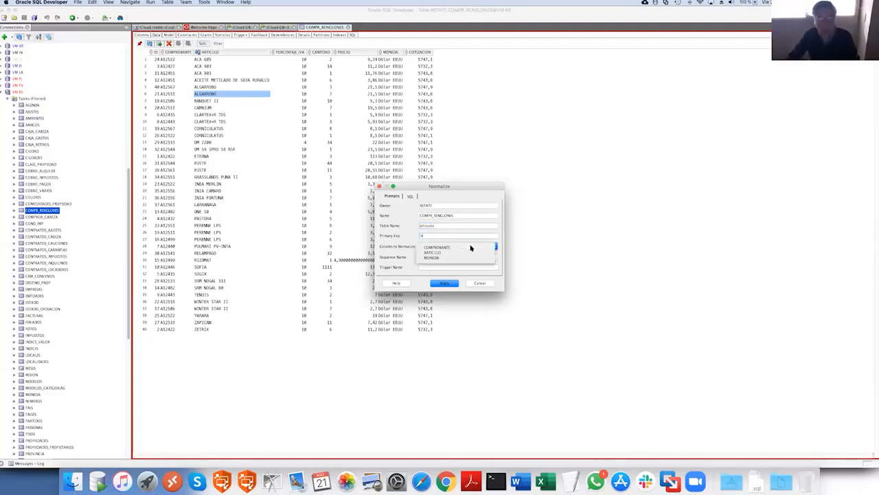
{"action": "left_click", "coordinate": [453, 254]}
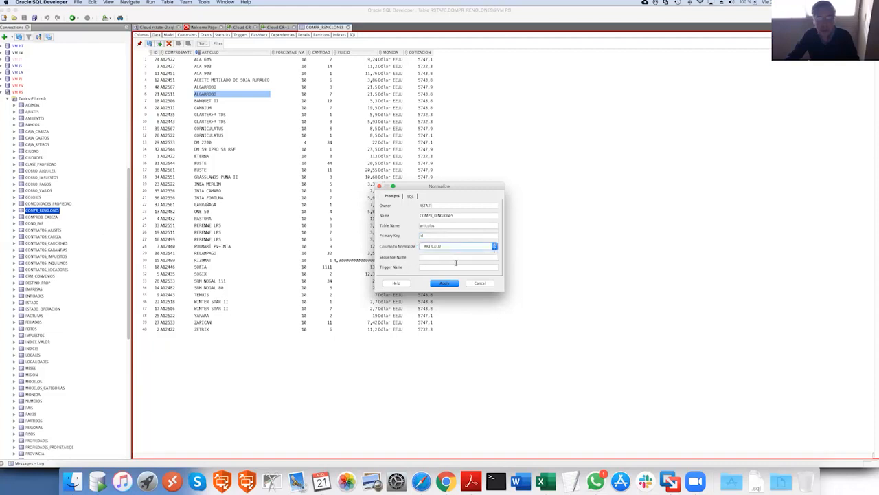
{"action": "left_click", "coordinate": [478, 284]}
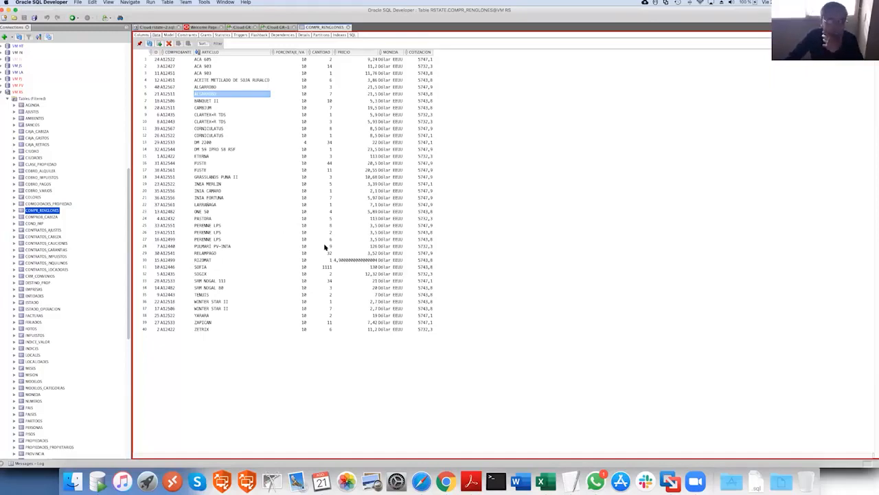
{"action": "left_click", "coordinate": [41, 217]}
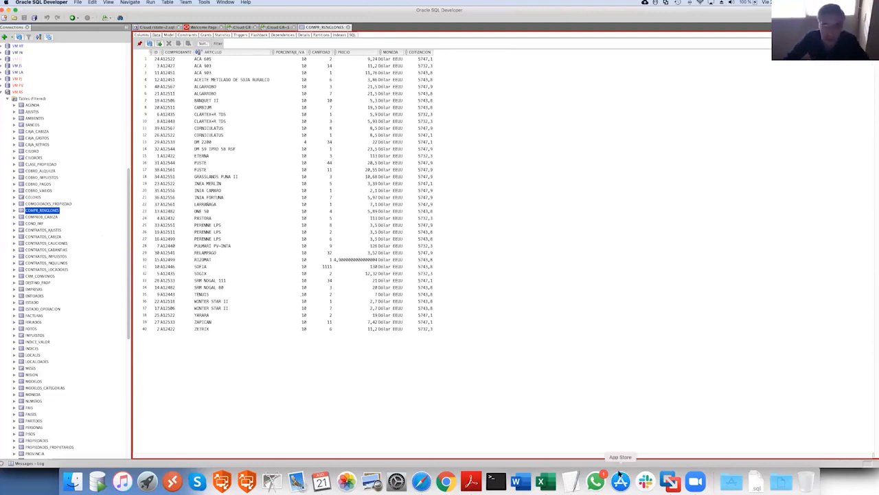
{"action": "left_click", "coordinate": [698, 480]}
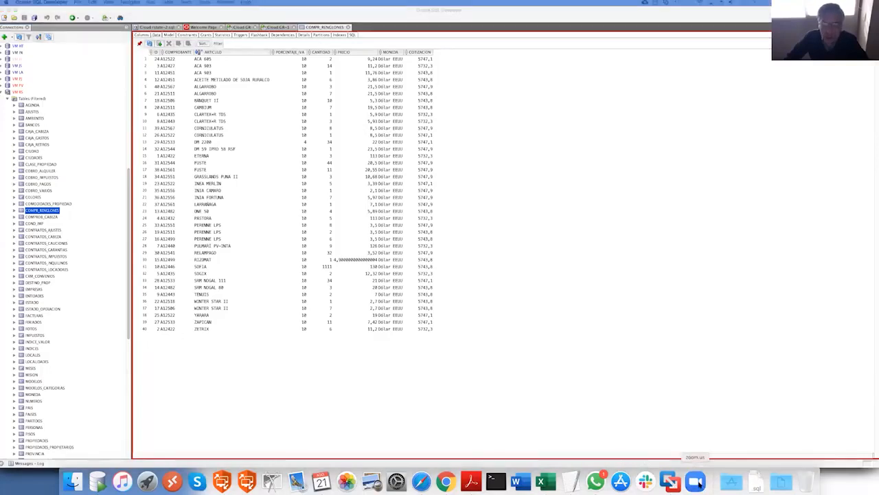